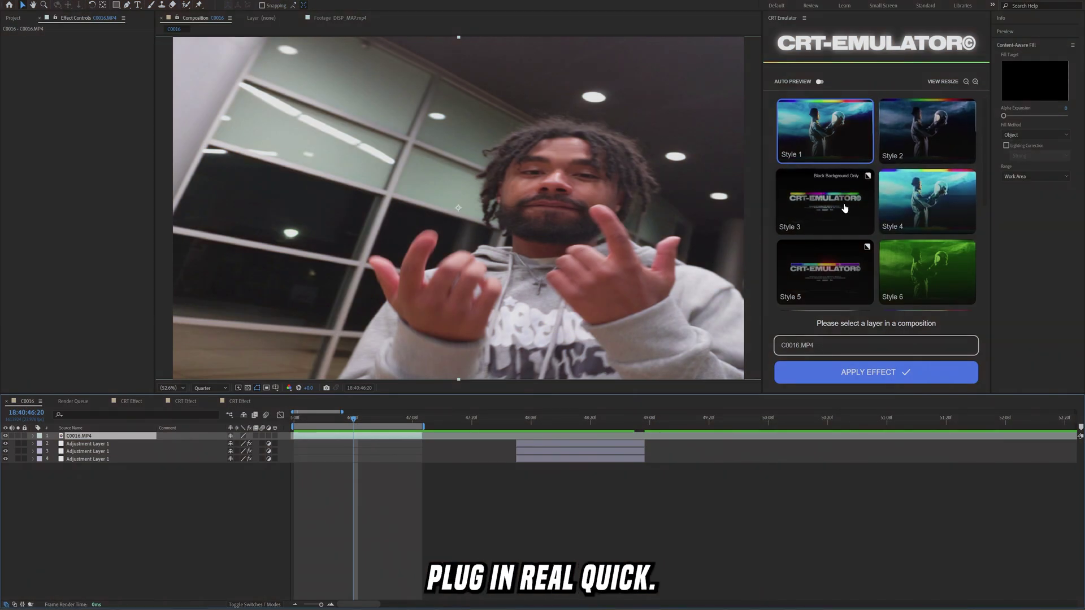
Widen the CRT Emulator panel and browse its style thumbnails.
drag(763, 209, 670, 226)
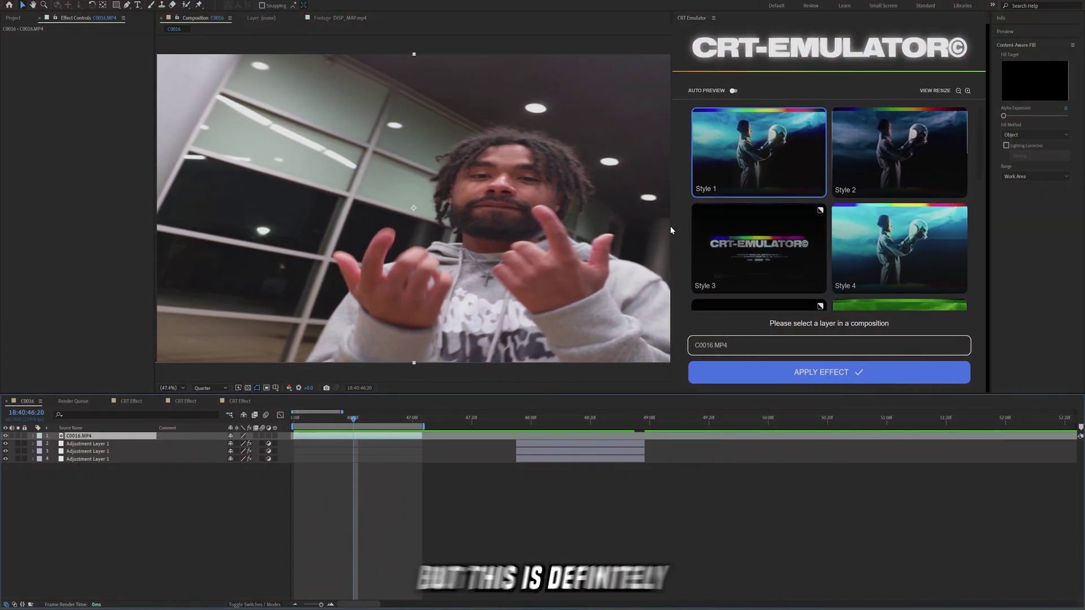
mouse_move(353, 421)
mouse_down()
mouse_move(422, 420)
mouse_move(352, 424)
mouse_up()
scroll(837, 274, down, 1)
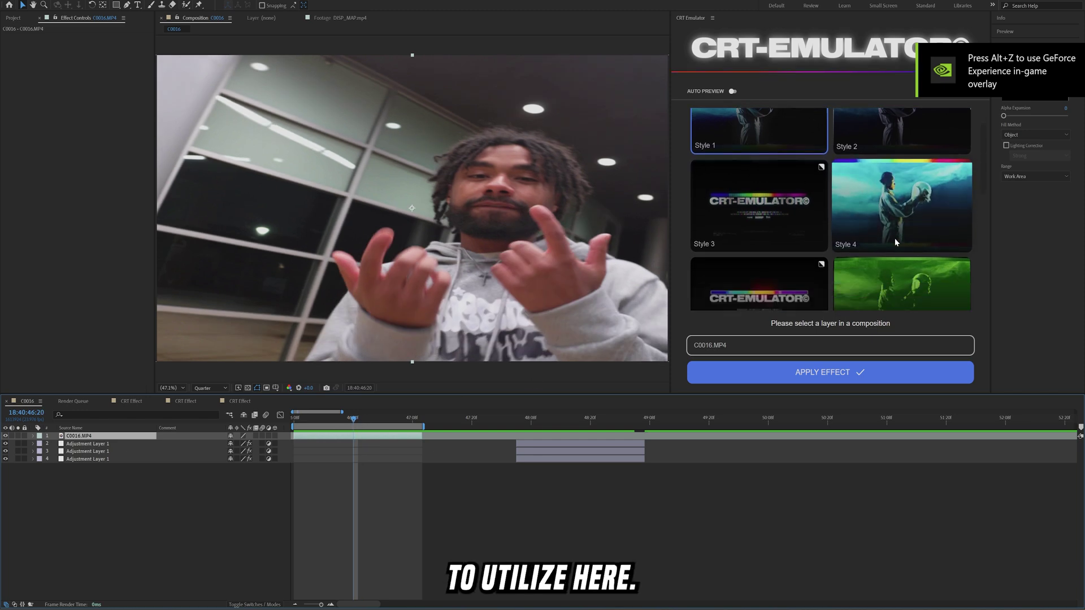
Play and scrub the C0016.MP4 clip back to its beginning and look over the CRT style thumbnails.
key(space)
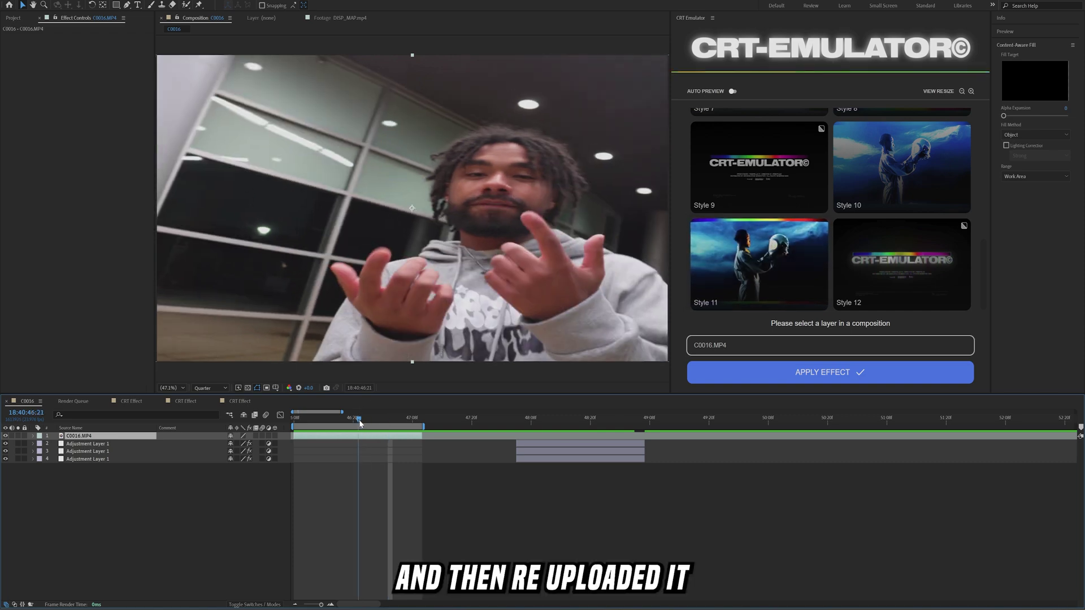
drag(387, 428, 353, 422)
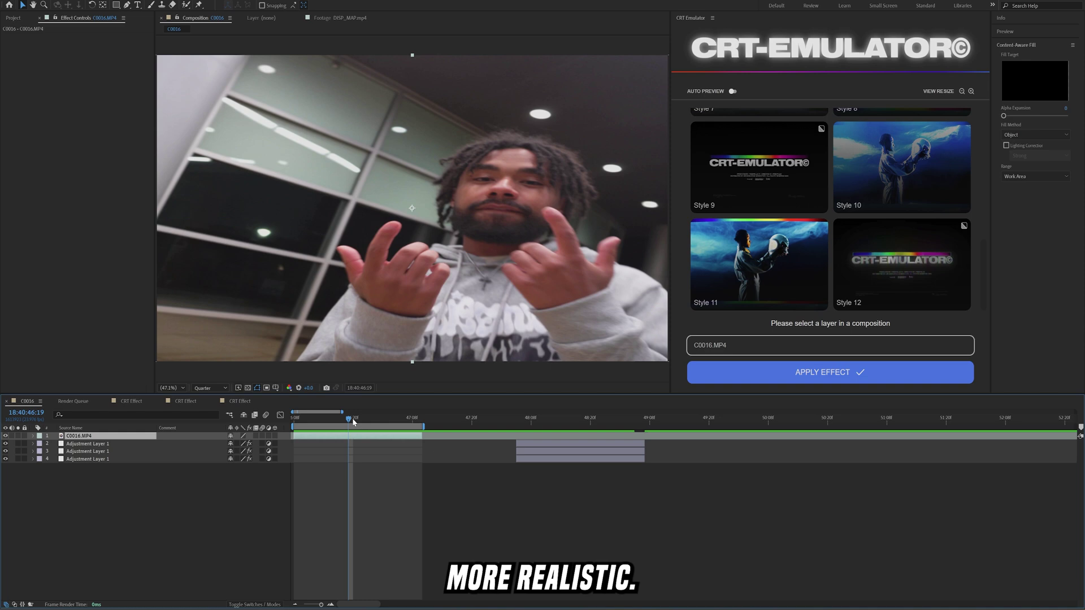
drag(353, 421, 292, 425)
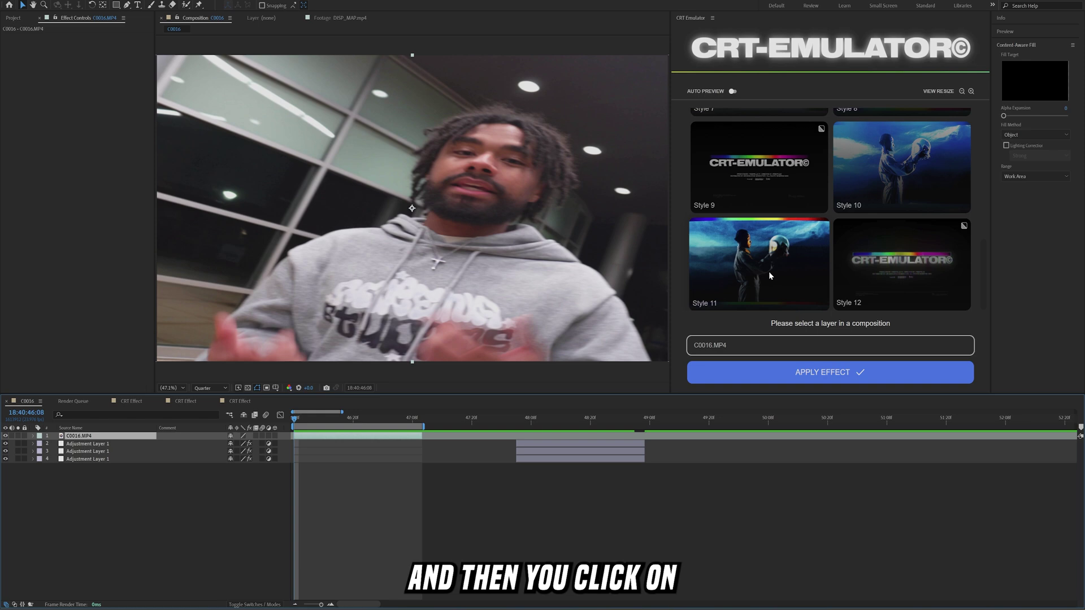
scroll(771, 243, up, 5)
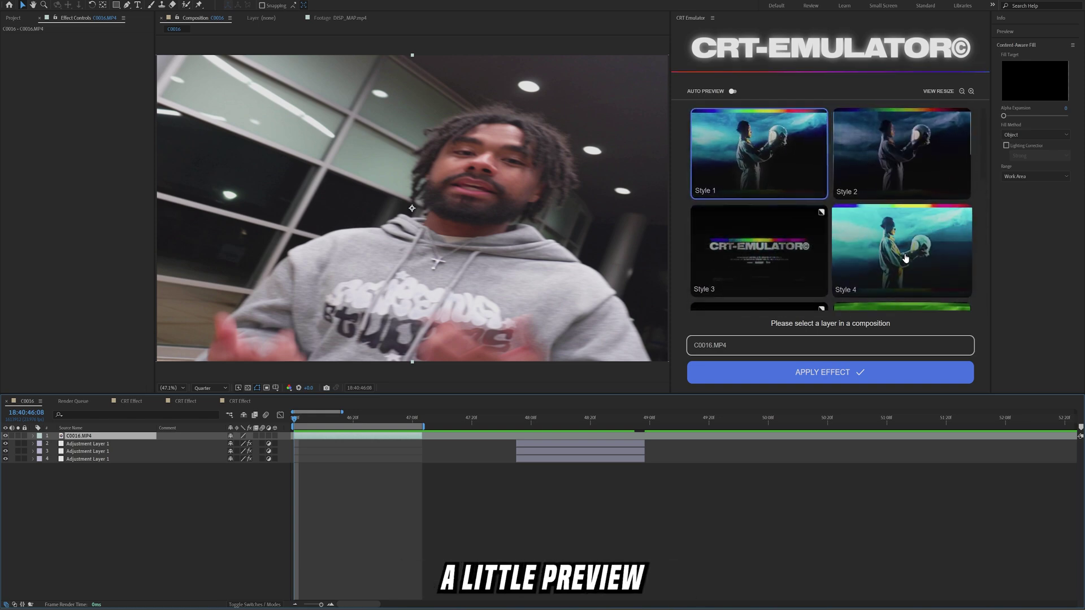
Try the Style 4 CRT effect on the C0016.MP4 layer.
scroll(887, 243, down, 1)
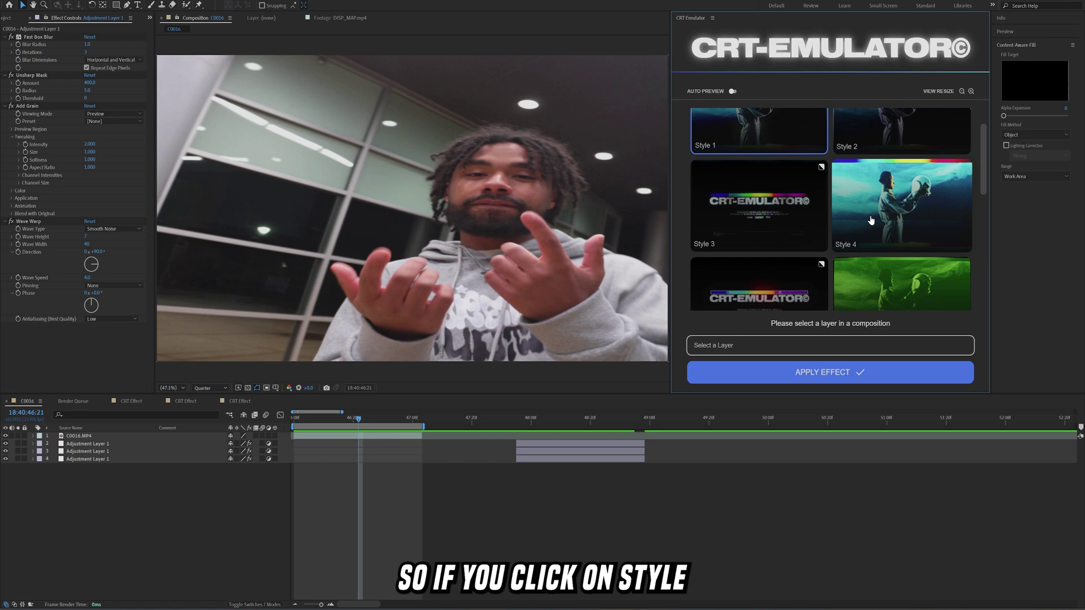
click(894, 213)
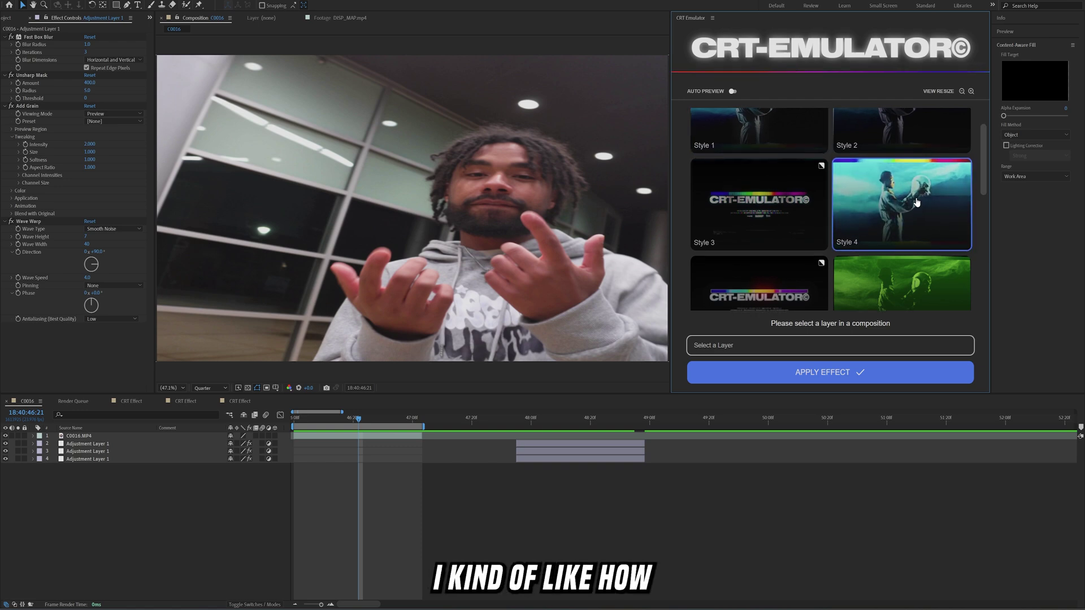
click(395, 436)
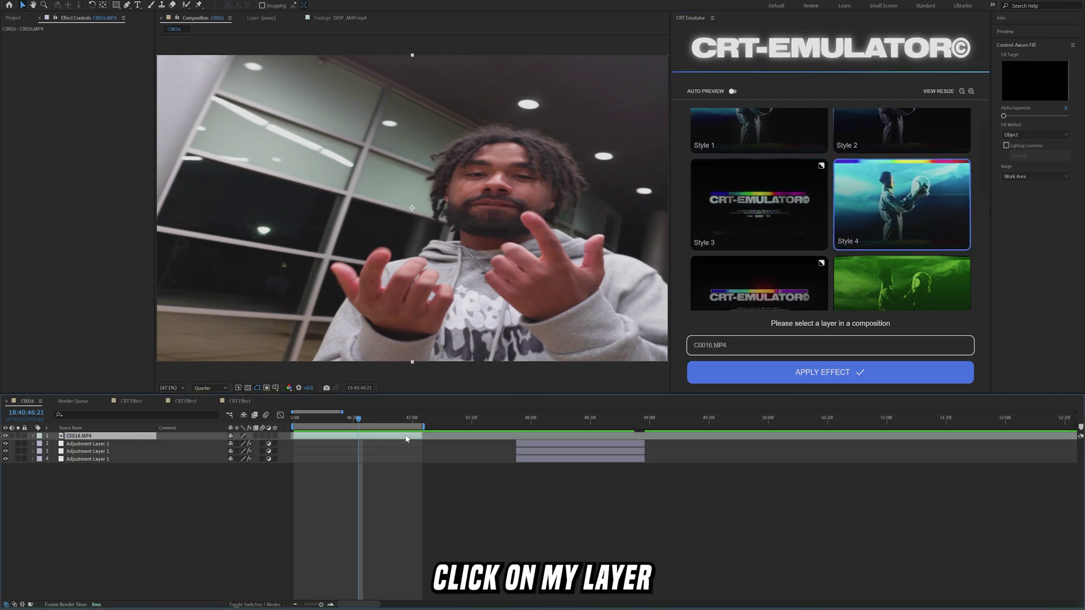
click(815, 373)
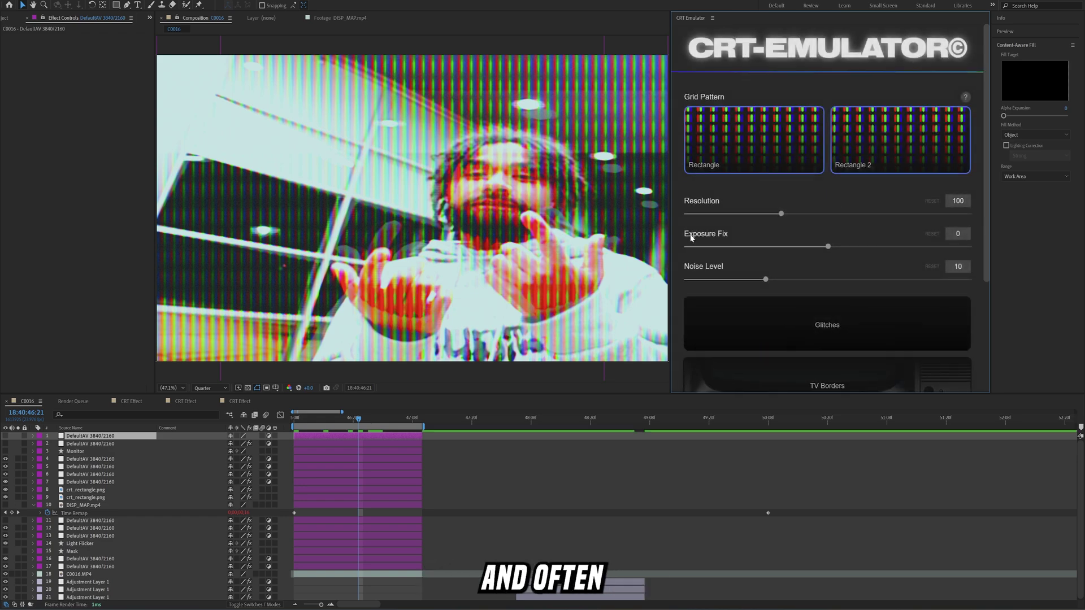
Toggle the Rectangle and Rectangle 2 grid patterns to compare looks, and go back to discard the Style 4 effect.
click(792, 145)
click(848, 145)
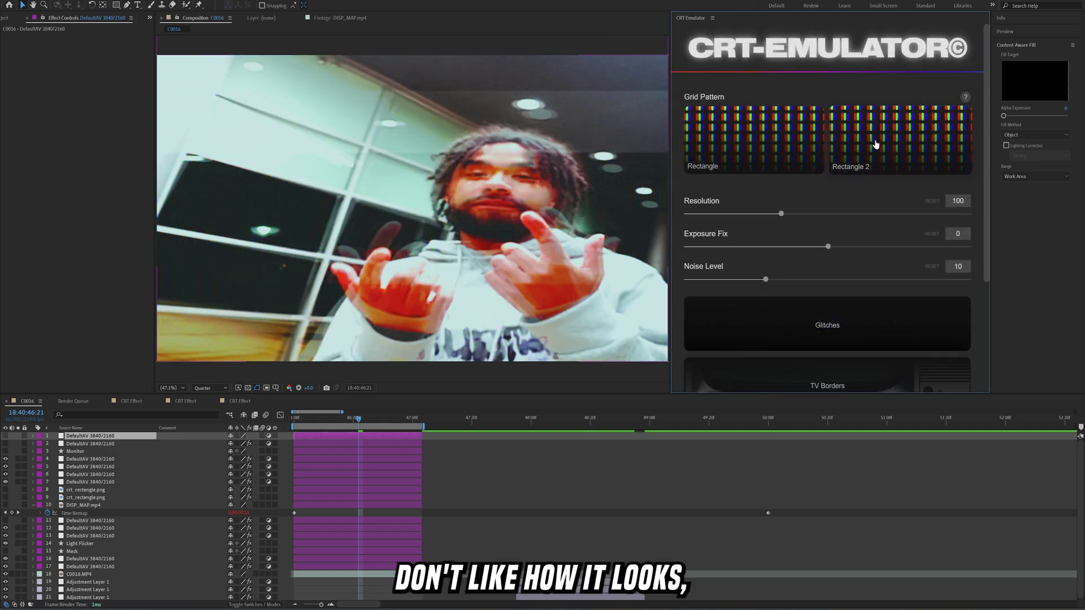
click(805, 144)
scroll(877, 315, down, 3)
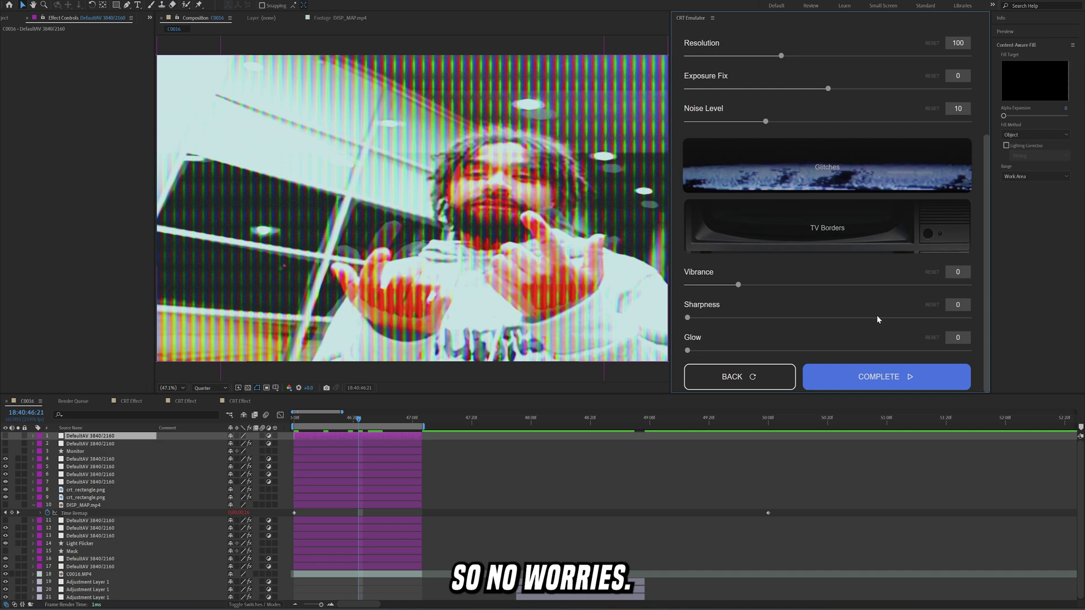
click(736, 383)
Apply the Style 11 CRT effect to the C0016.MP4 layer.
click(370, 439)
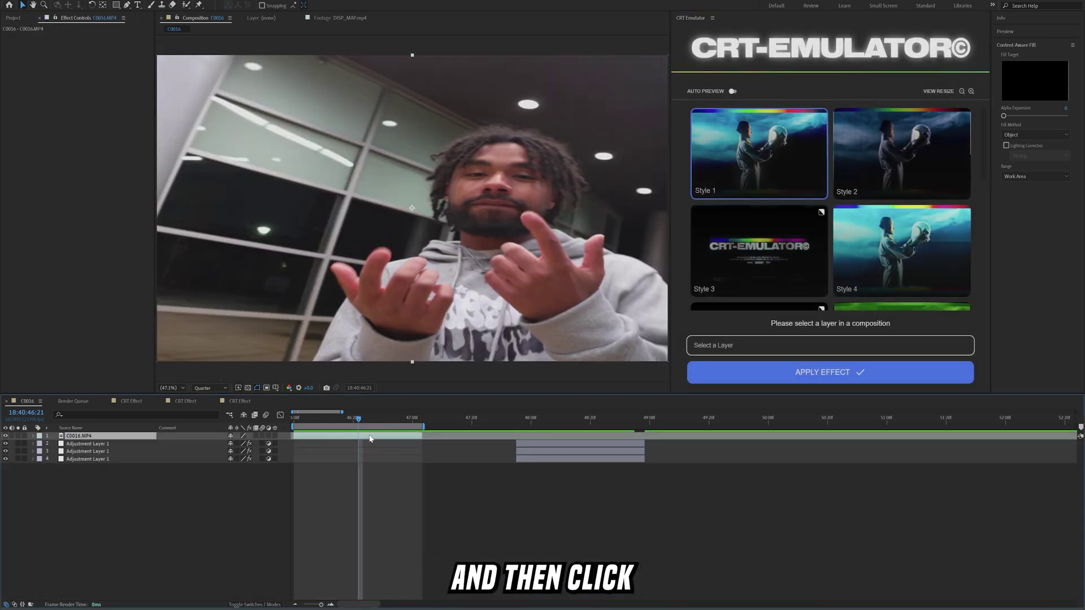
scroll(860, 223, down, 5)
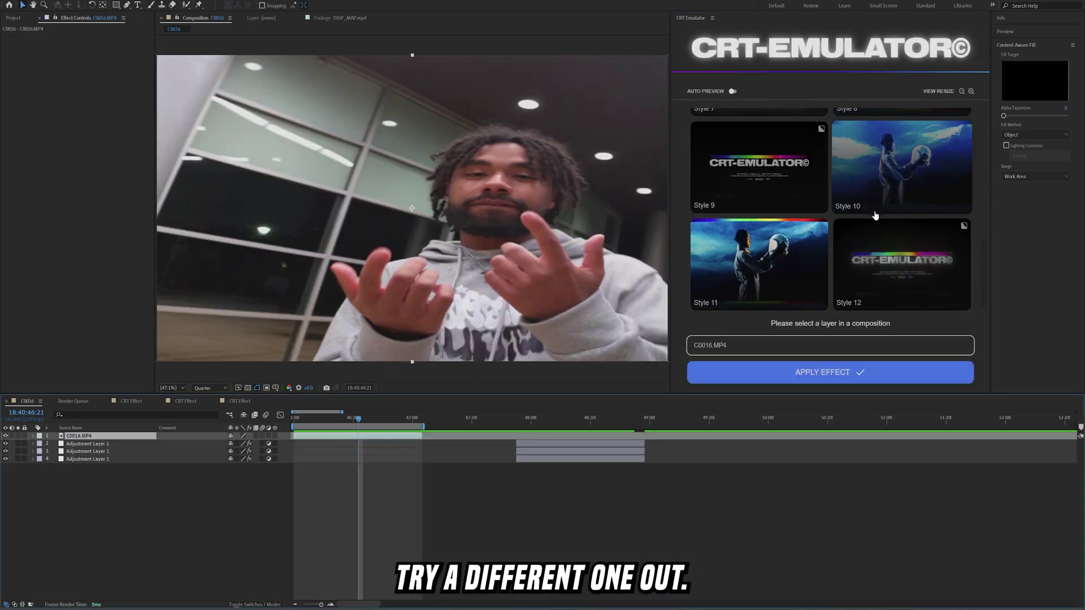
click(789, 251)
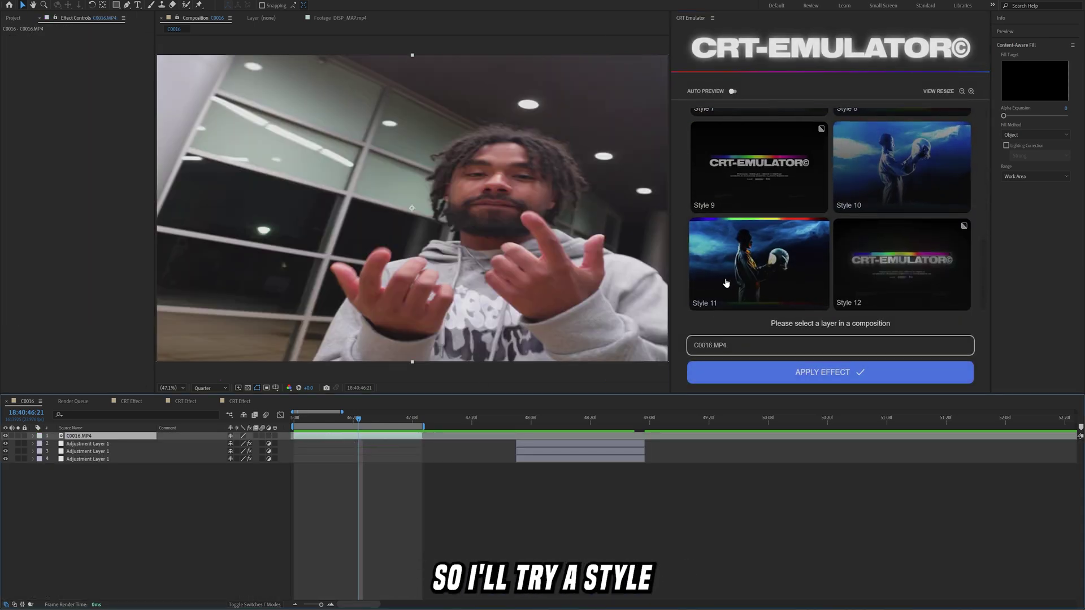
click(835, 373)
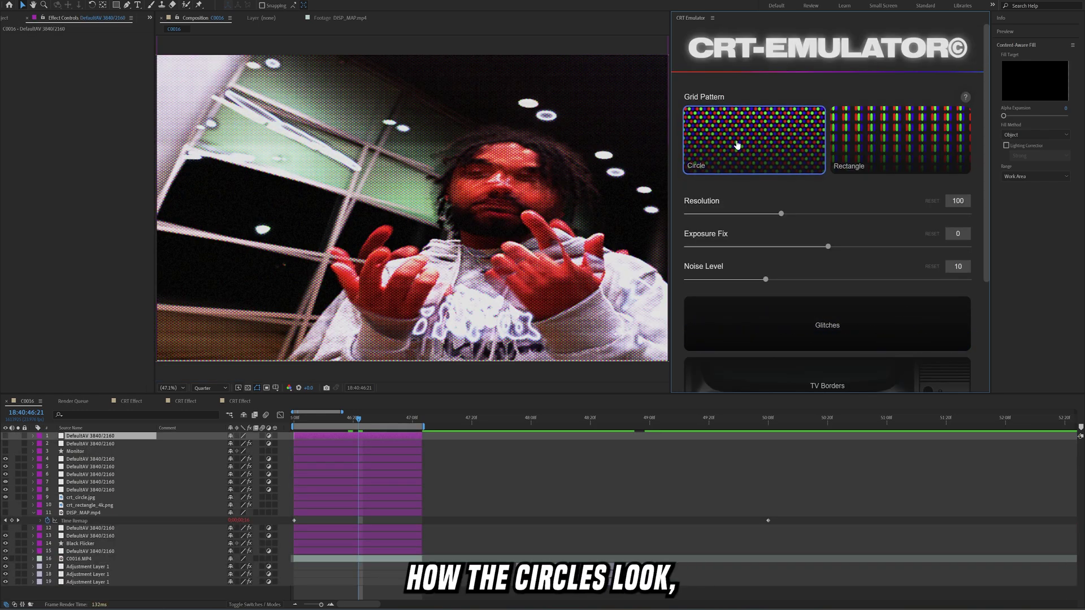
Compare the Circle and Rectangle grid patterns, leave both off, and set the effect's Resolution to 63.
click(815, 151)
click(908, 150)
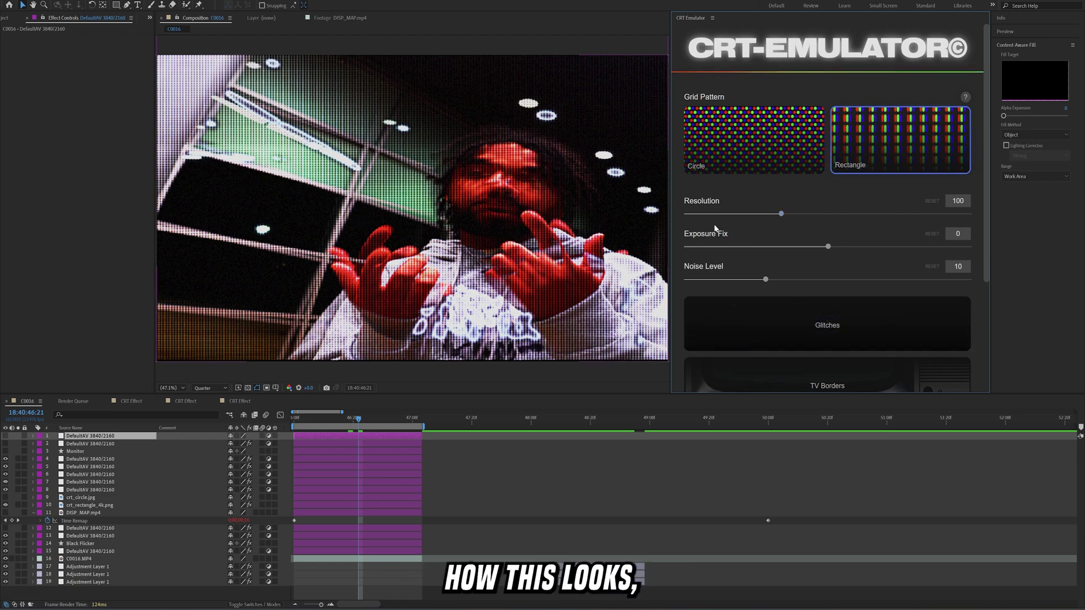
drag(782, 219, 712, 219)
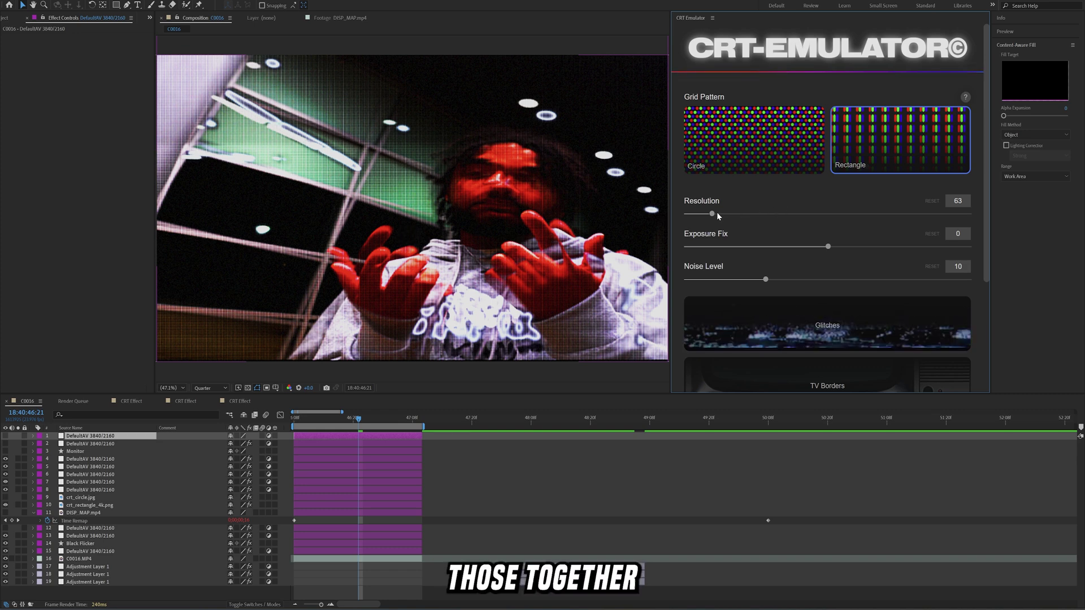
click(872, 125)
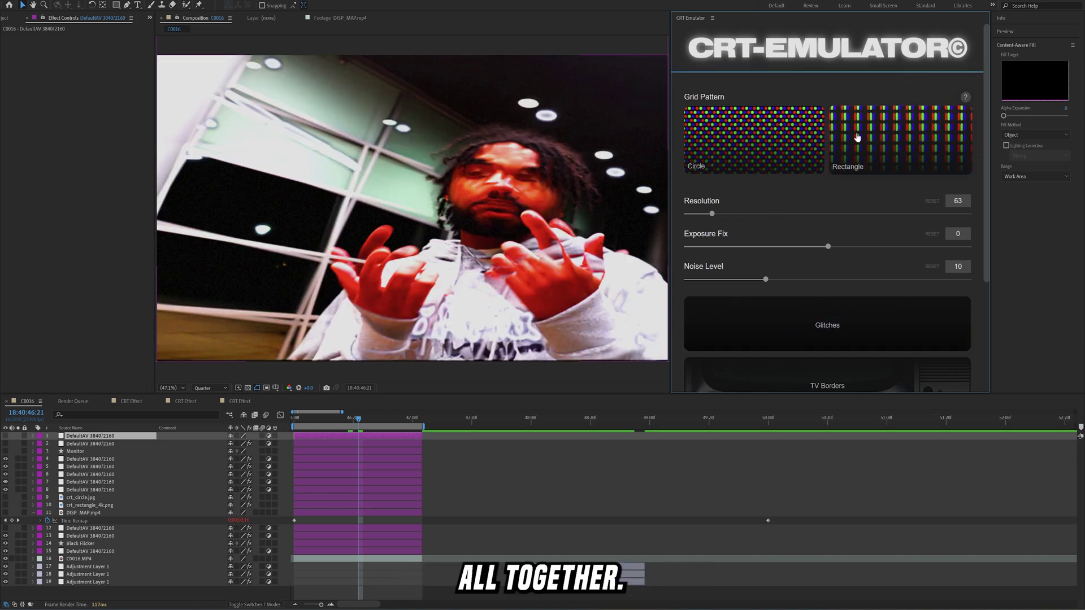
Enable Glitches for the CRT effect and check the result in the composition view.
click(820, 336)
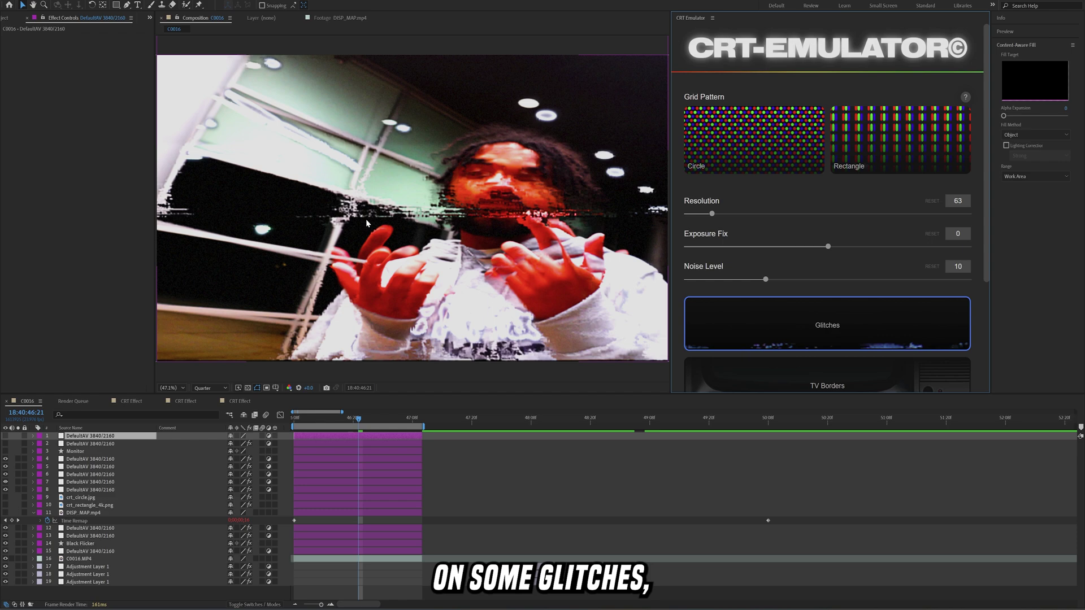
scroll(444, 226, down, 2)
scroll(444, 226, up, 2)
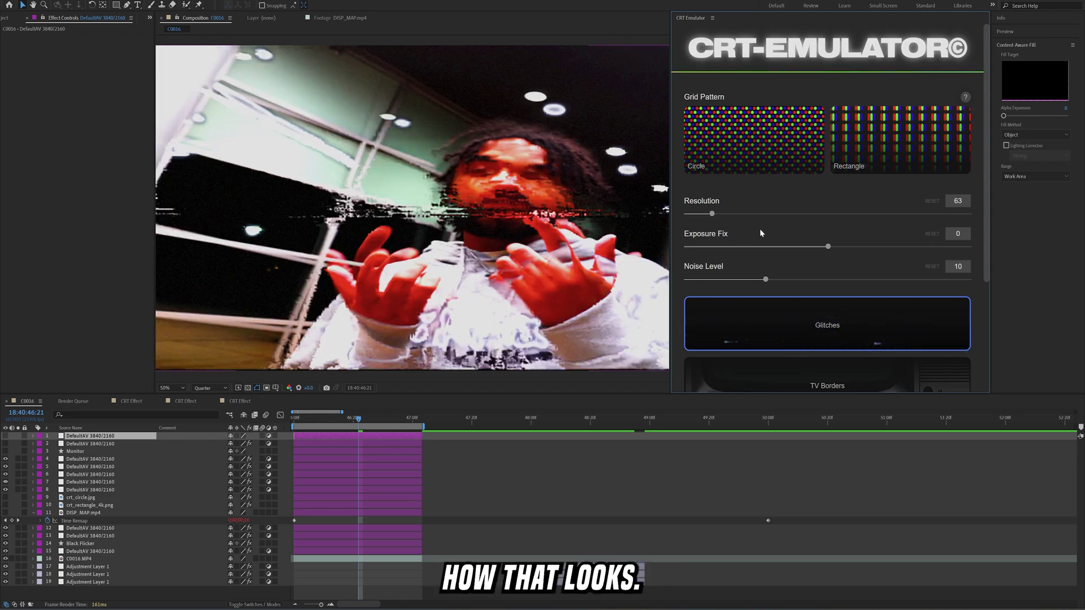
Set the CRT effect's Exposure Fix to 4 and its Noise Level to 23.
drag(828, 249, 918, 251)
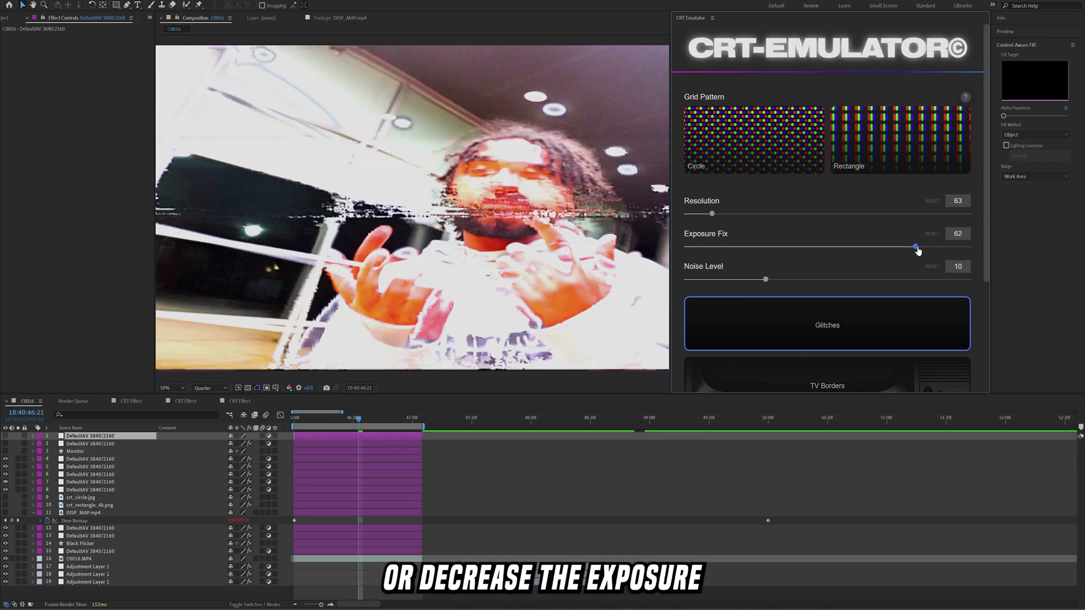
drag(792, 253, 844, 252)
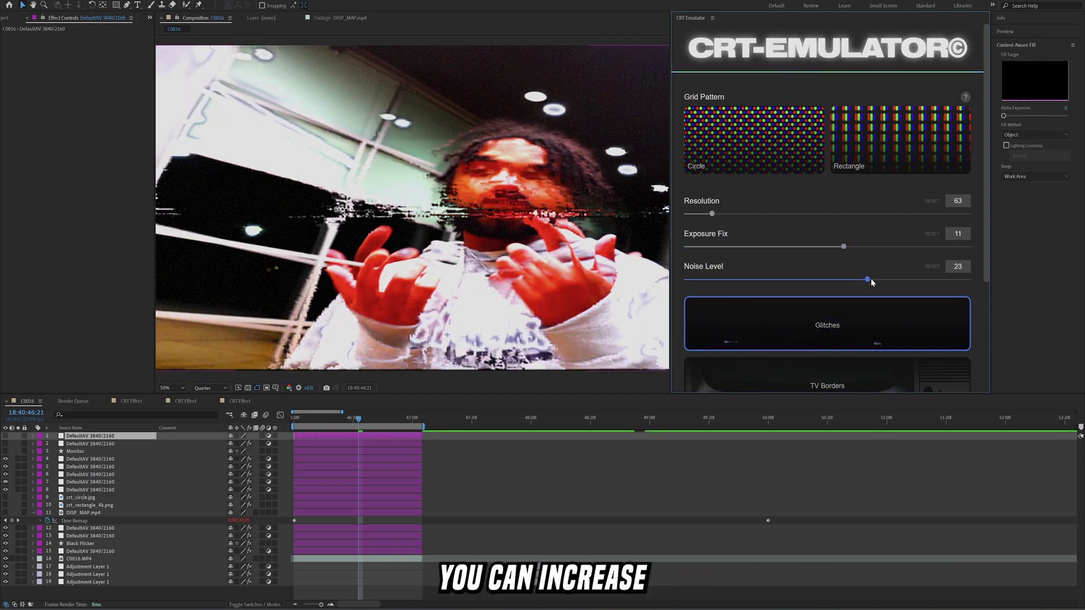
drag(836, 247, 831, 249)
Enable TV Borders and complete the CRT effect.
scroll(803, 260, down, 3)
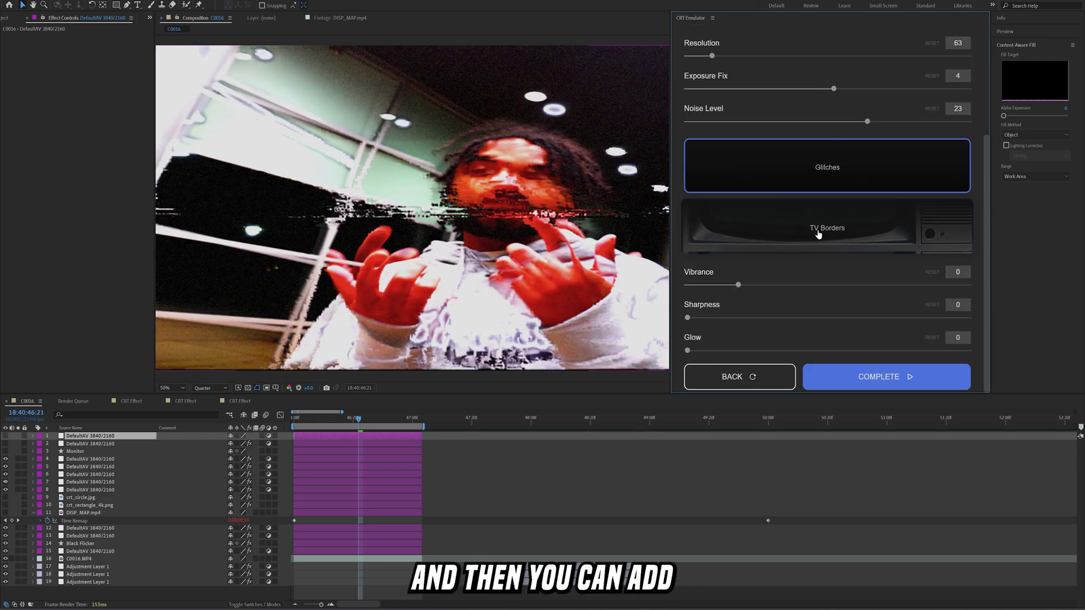
click(825, 235)
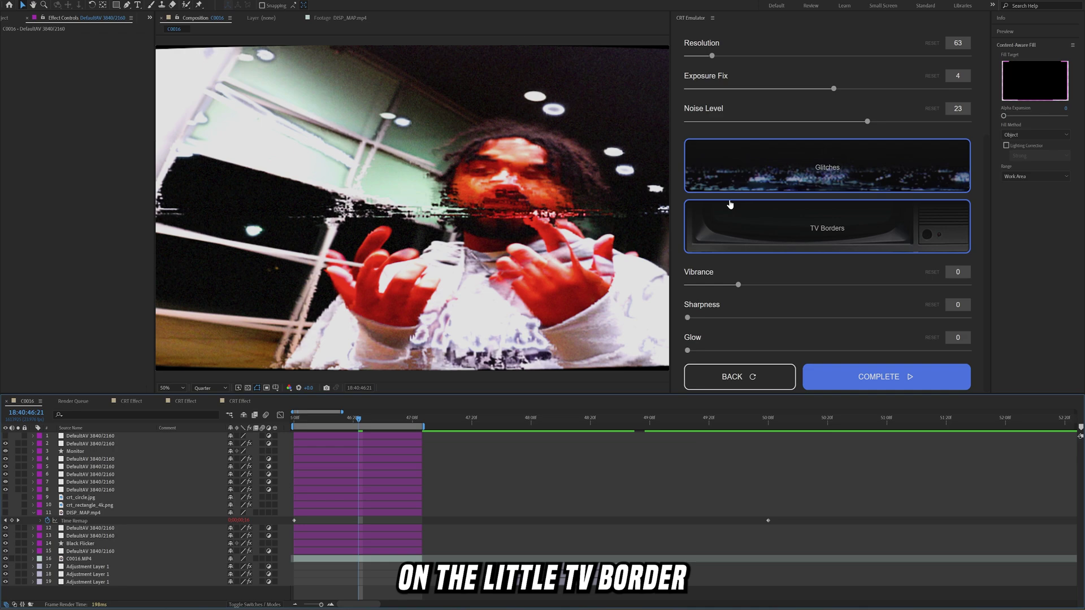
click(897, 381)
Play back the finished CRT effect and scrub to a frame near the middle of the clip.
key(space)
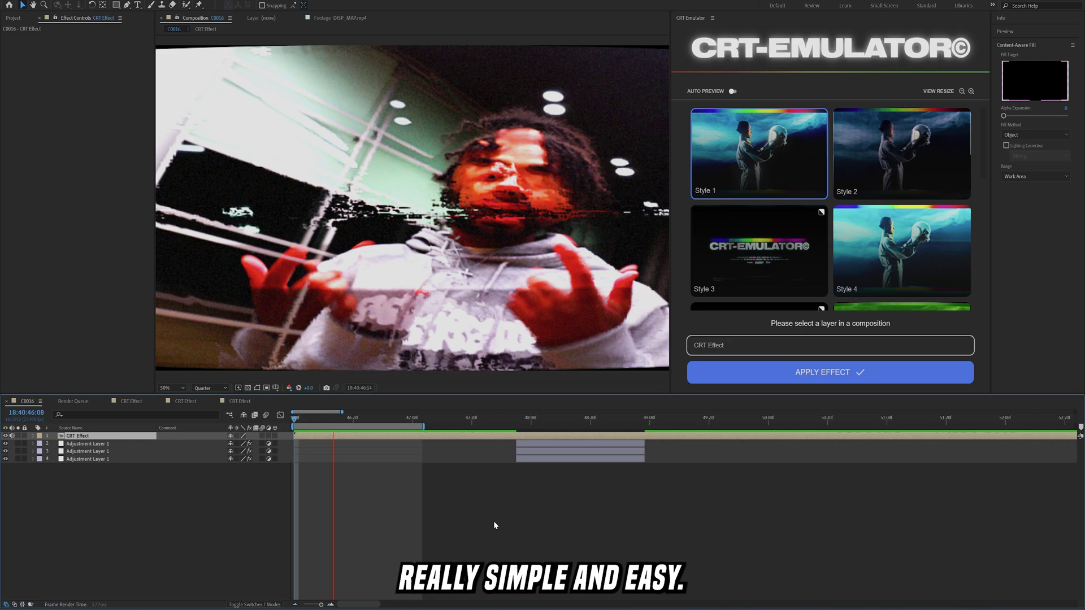
click(350, 421)
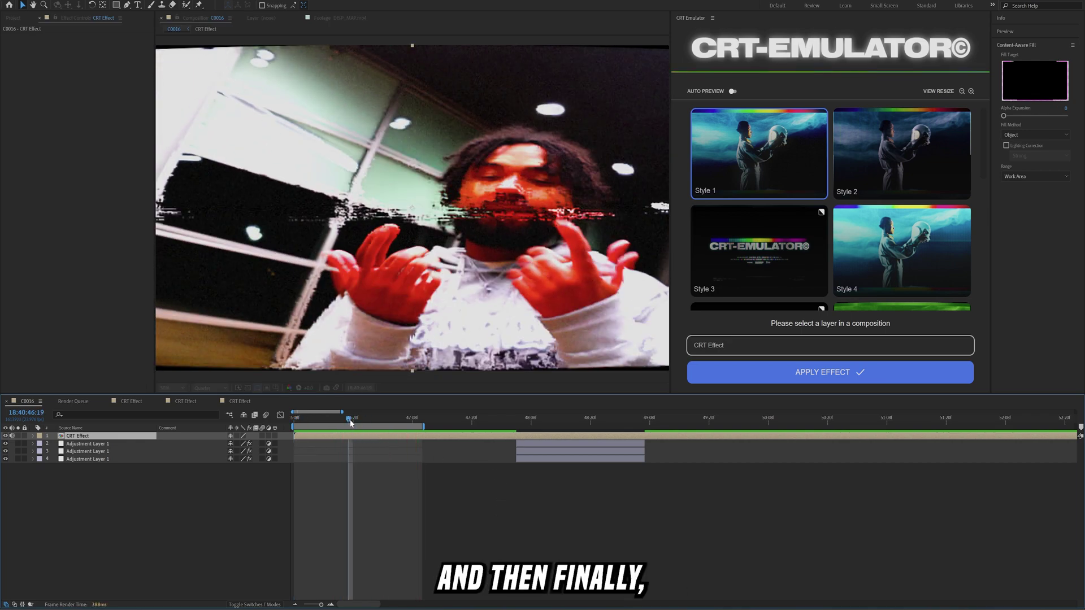
drag(351, 421, 357, 422)
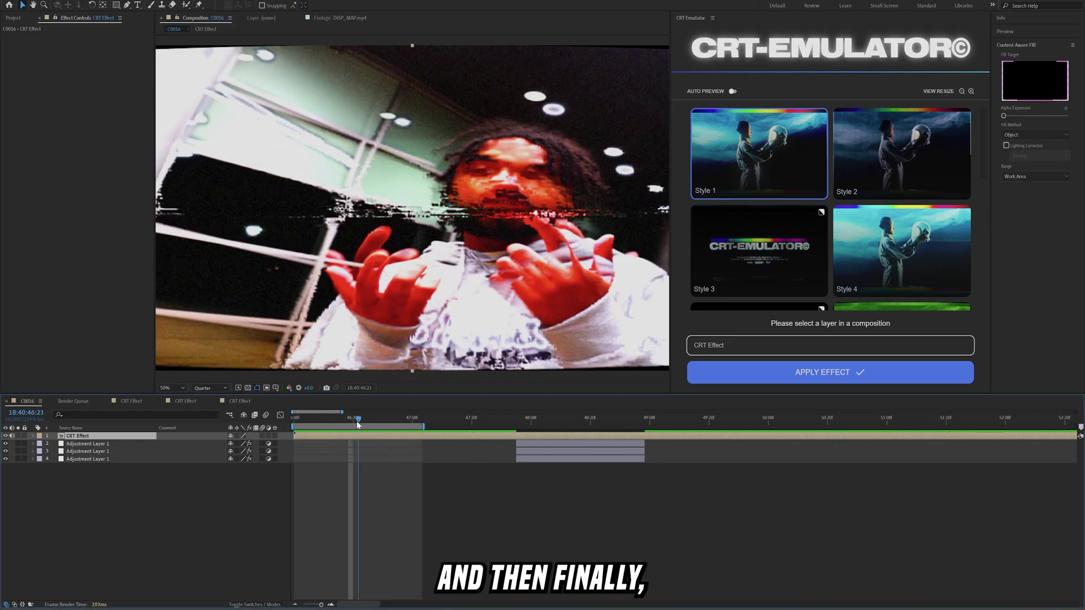
Create a new adjustment layer above the CRT Effect layer.
right_click(222, 515)
mouse_move(273, 404)
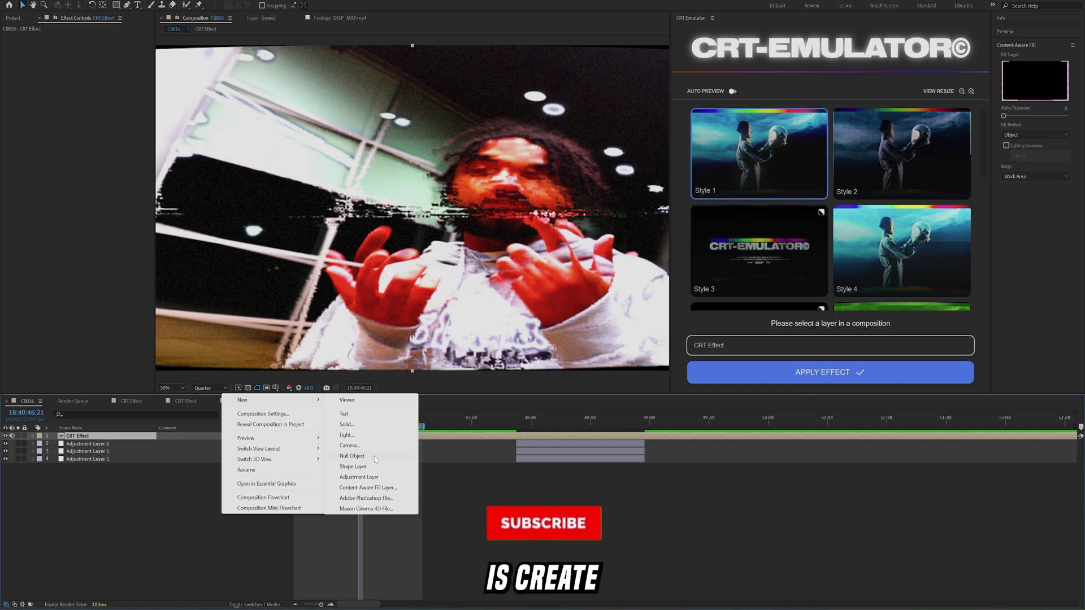
click(366, 477)
Apply Optics Compensation to the new adjustment layer and raise its Field Of View to about 81 for a curved-screen bulge.
key(ctrl+space)
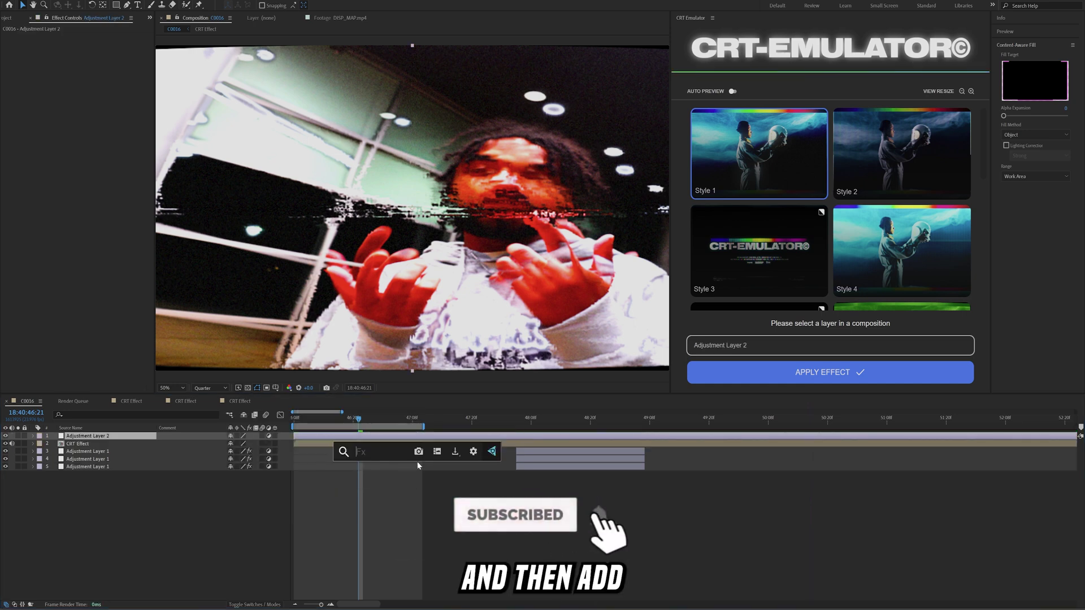
text(opti)
key(Return)
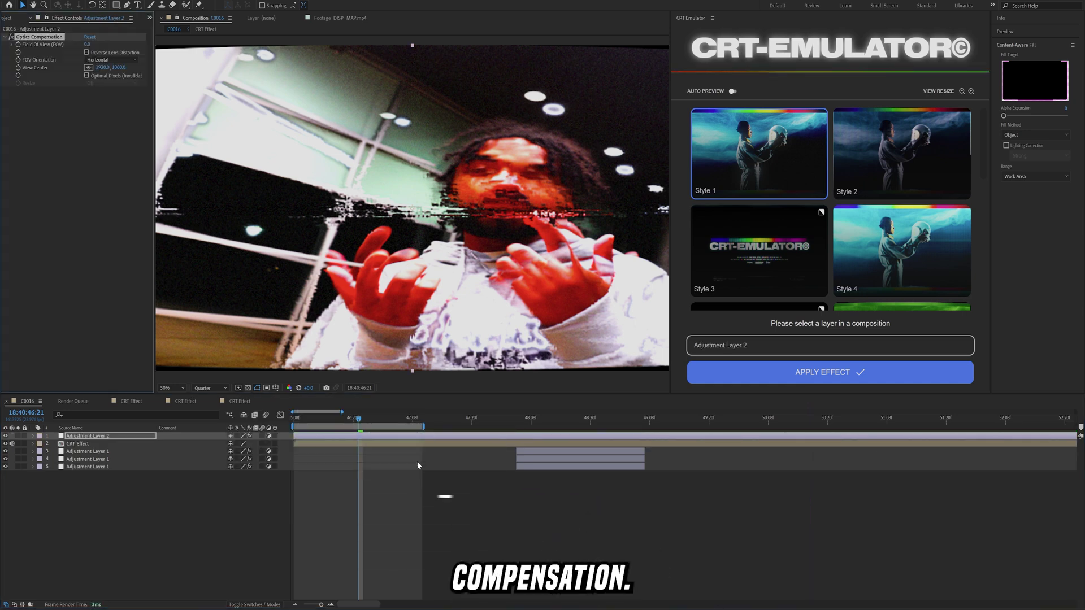
drag(88, 44, 453, 65)
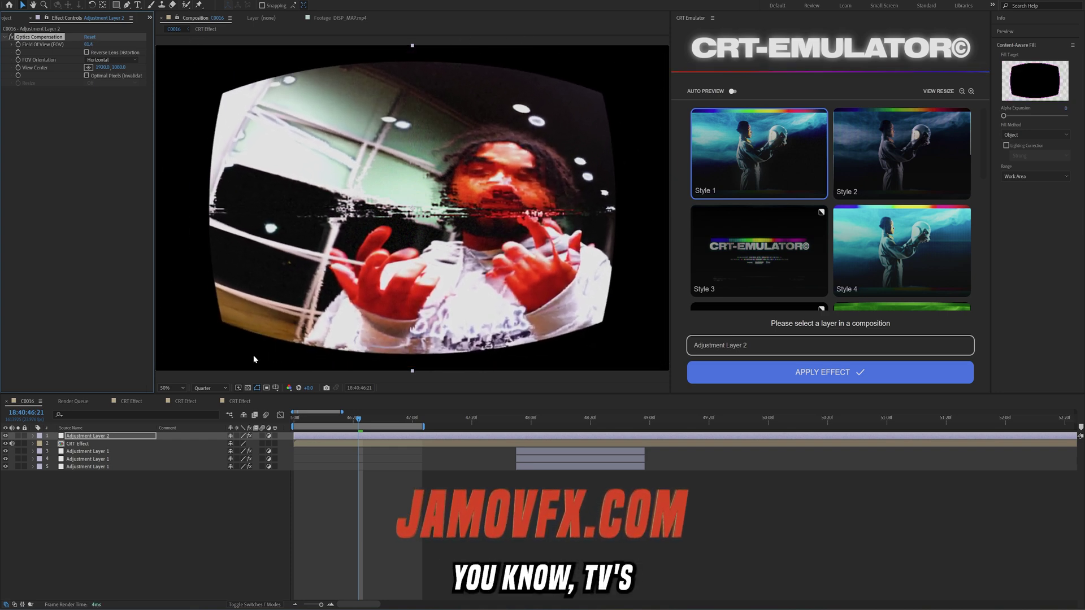
Pre-compose the new adjustment layer and the CRT Effect layer together, moving all attributes into the new composition.
key(e)
click(321, 438)
key(e)
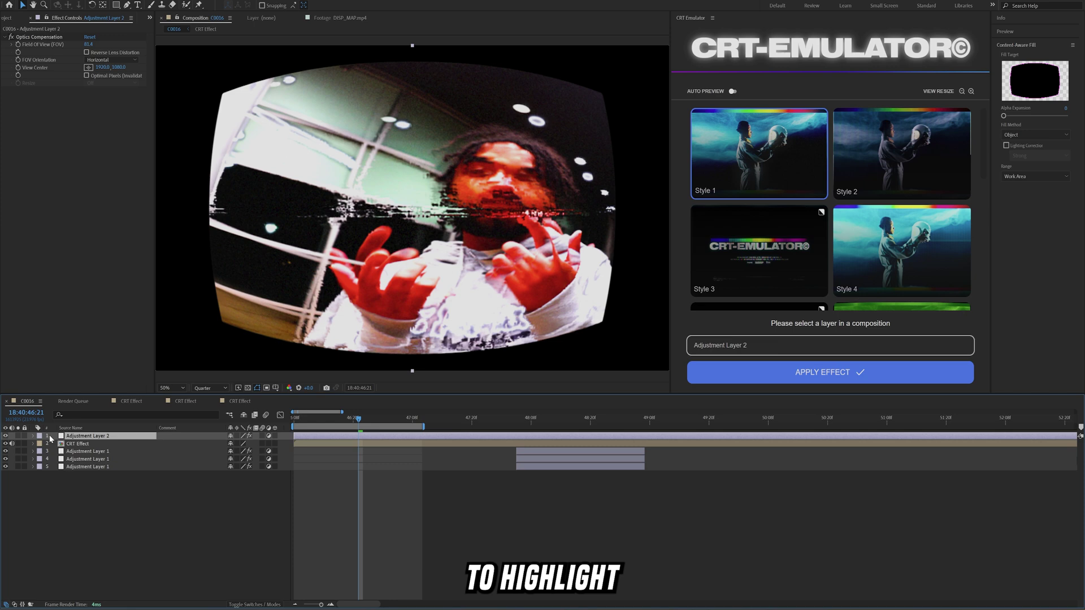
shift+click(54, 445)
key(ctrl+shift+c)
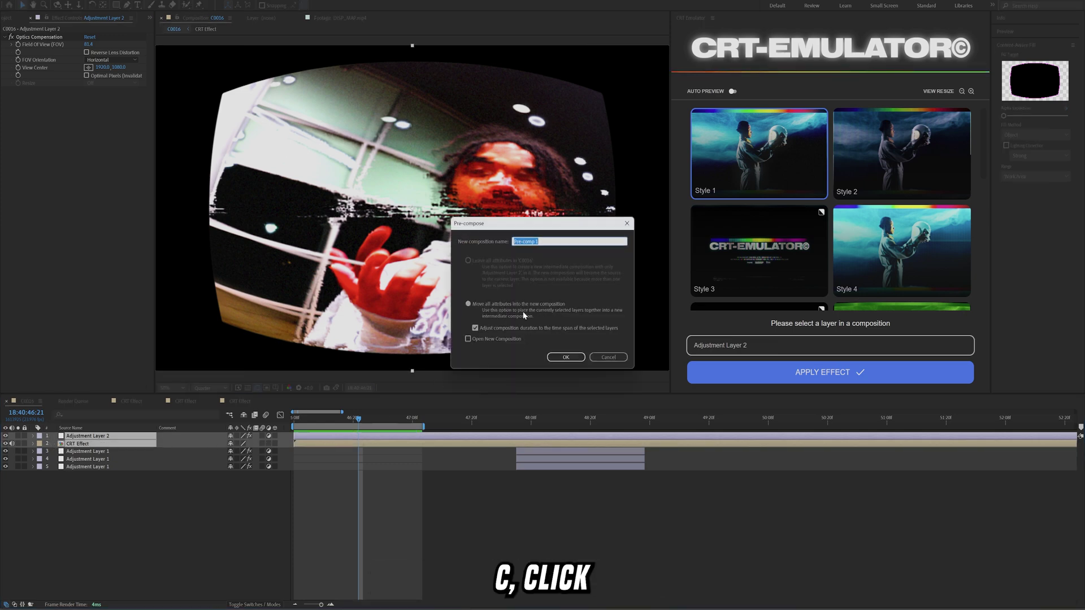
click(562, 357)
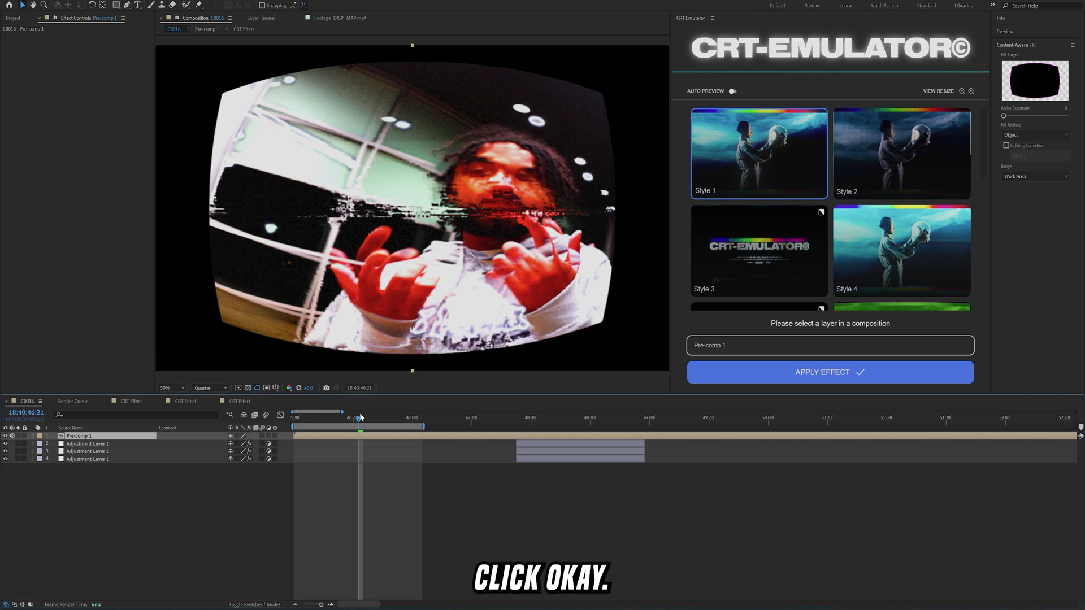
Scale Pre-comp 1 up to about 142% so the curved edges extend past the frame, and preview the result.
key(s)
drag(255, 447, 271, 448)
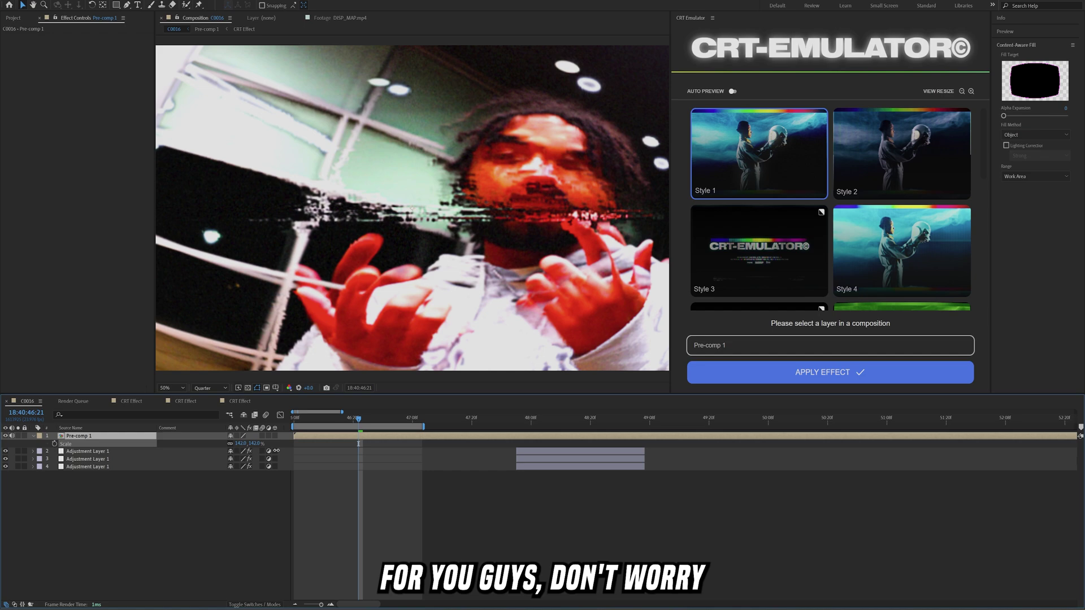
drag(311, 416, 295, 418)
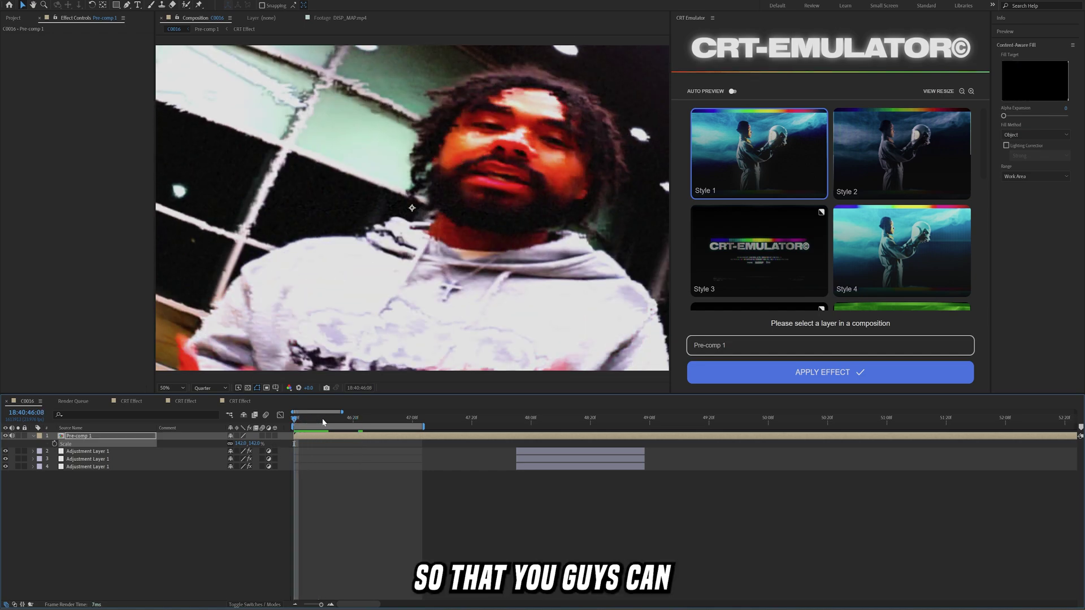
key(space)
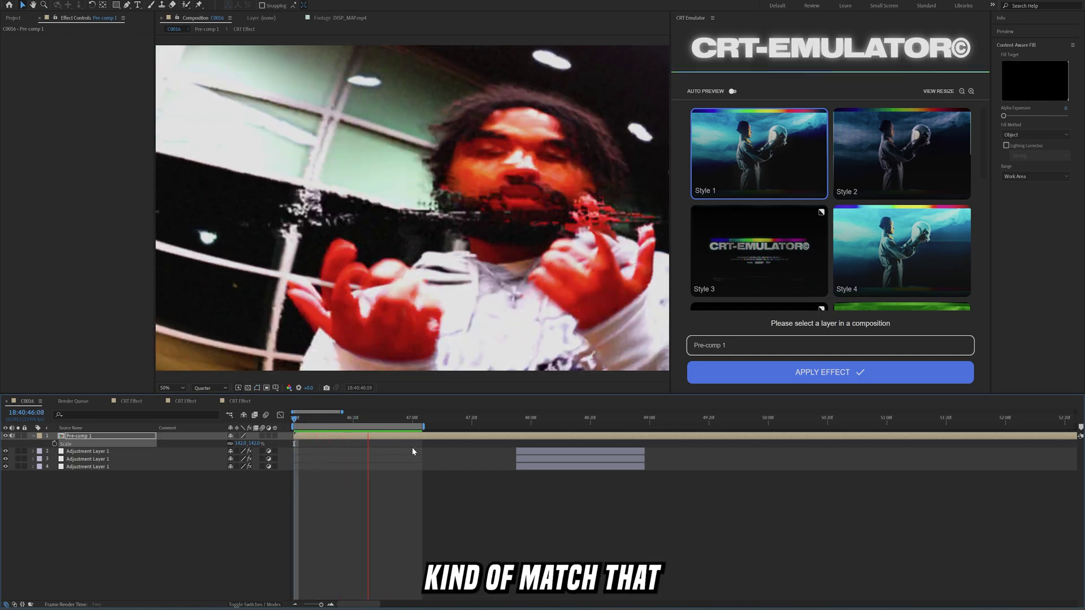
click(369, 418)
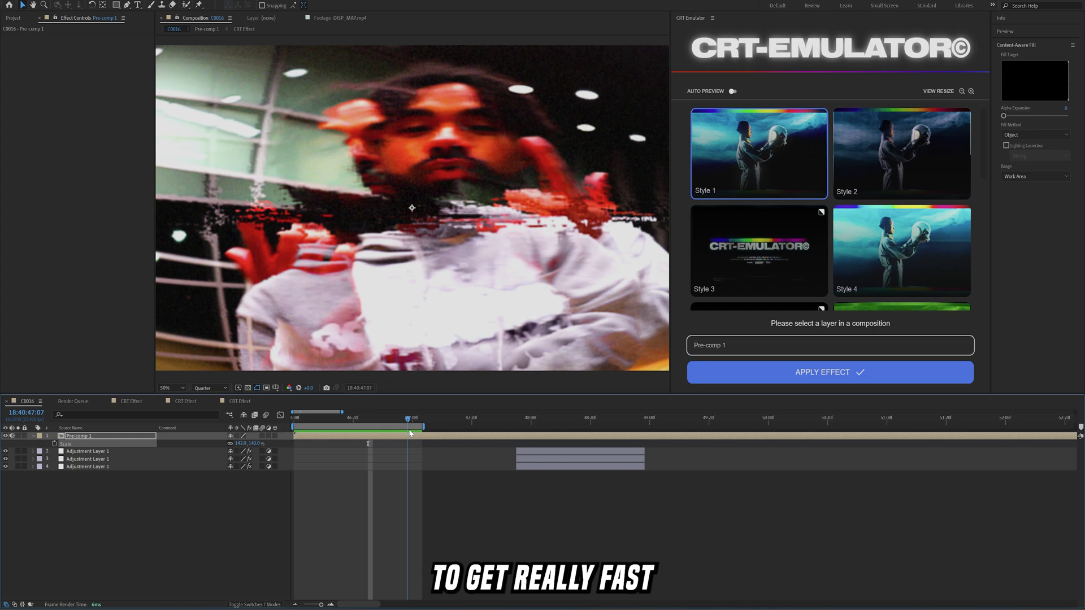
key(space)
Split Pre-comp 1 at 18:40:47:10, delete the part after the cut, and play the trimmed clip from near its start.
key(ctrl+shift+d)
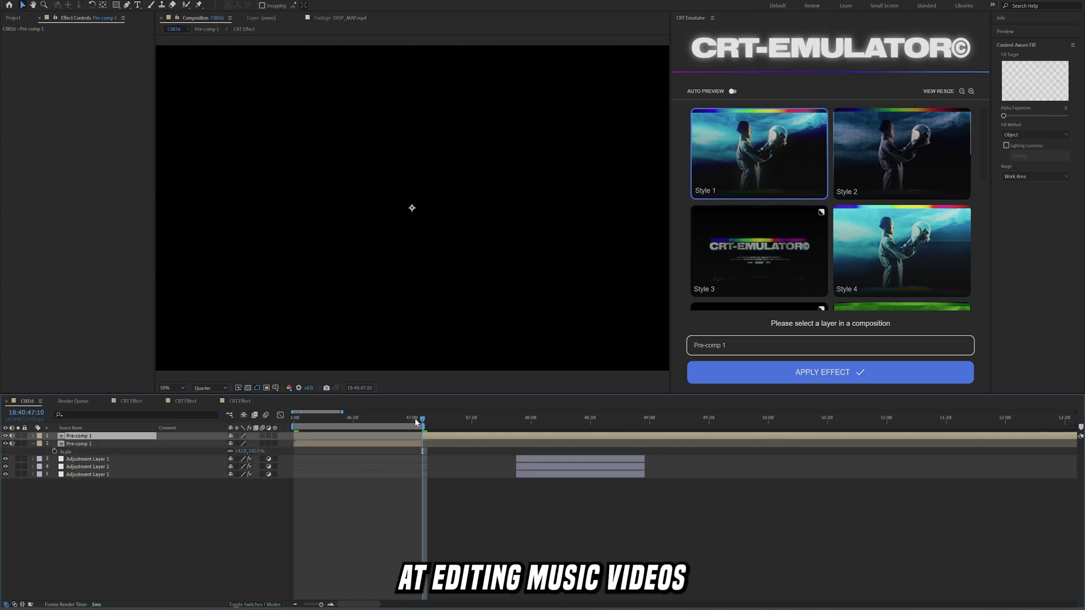
key(Delete)
drag(416, 421, 323, 423)
click(368, 437)
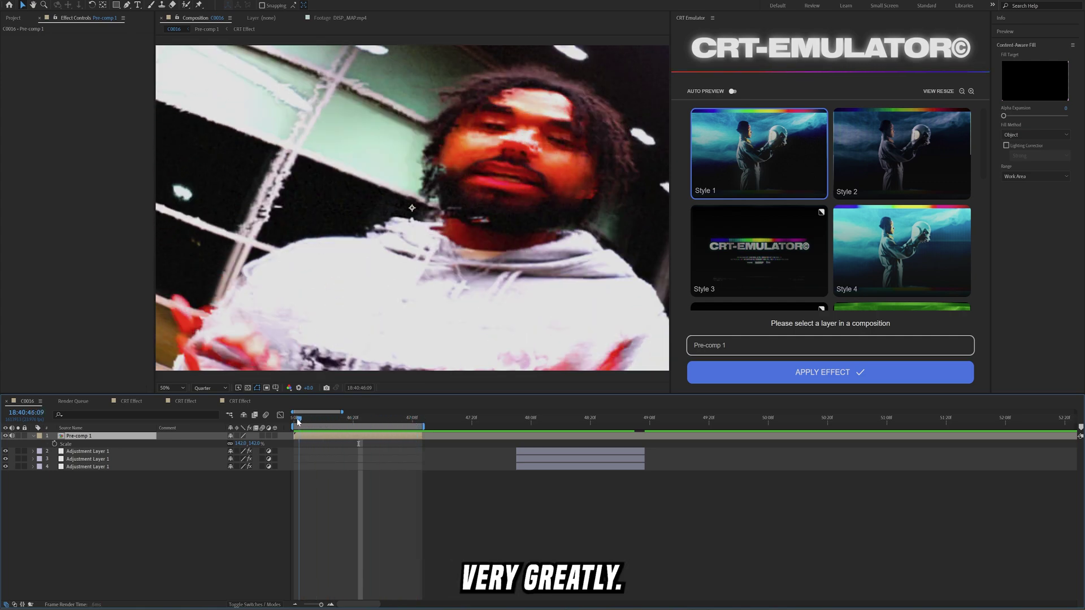
key(space)
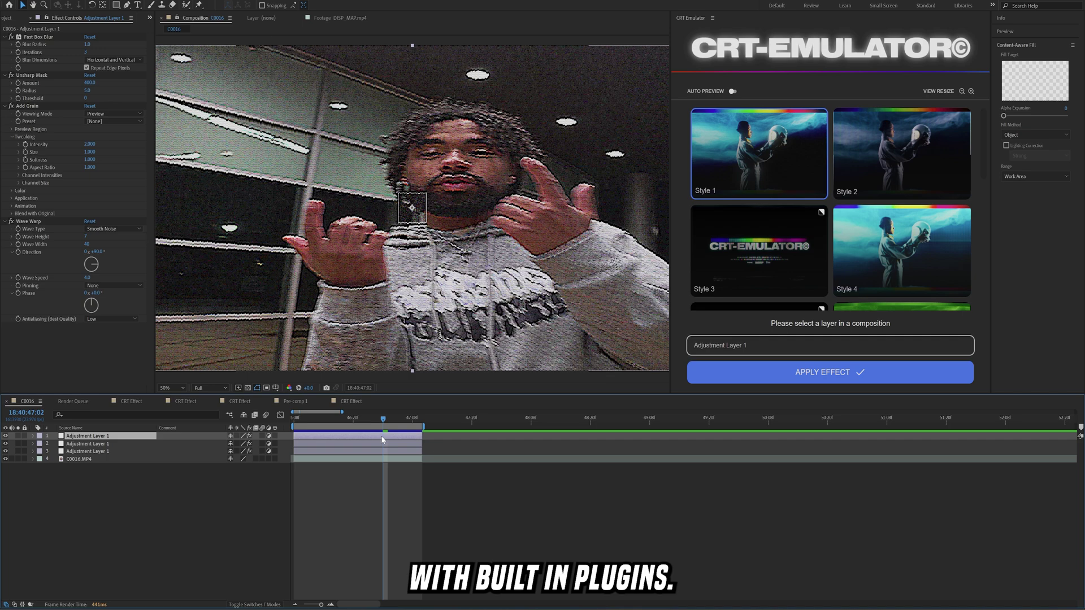
Reveal the transform properties of the C0016.MP4 layer and reset them all to their defaults.
click(373, 419)
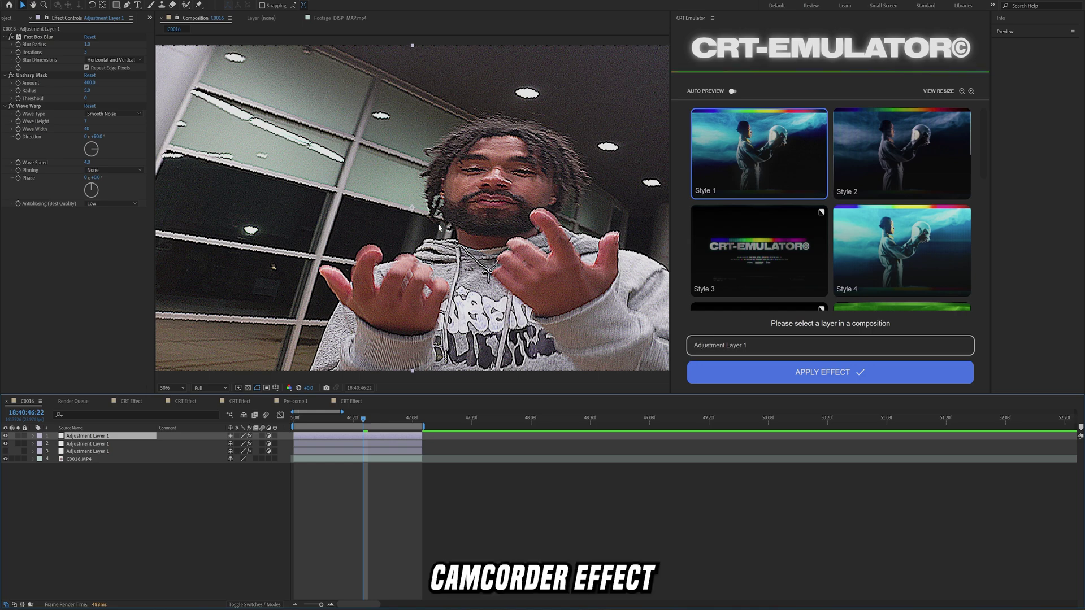
scroll(439, 228, down, 2)
scroll(458, 247, up, 2)
click(38, 460)
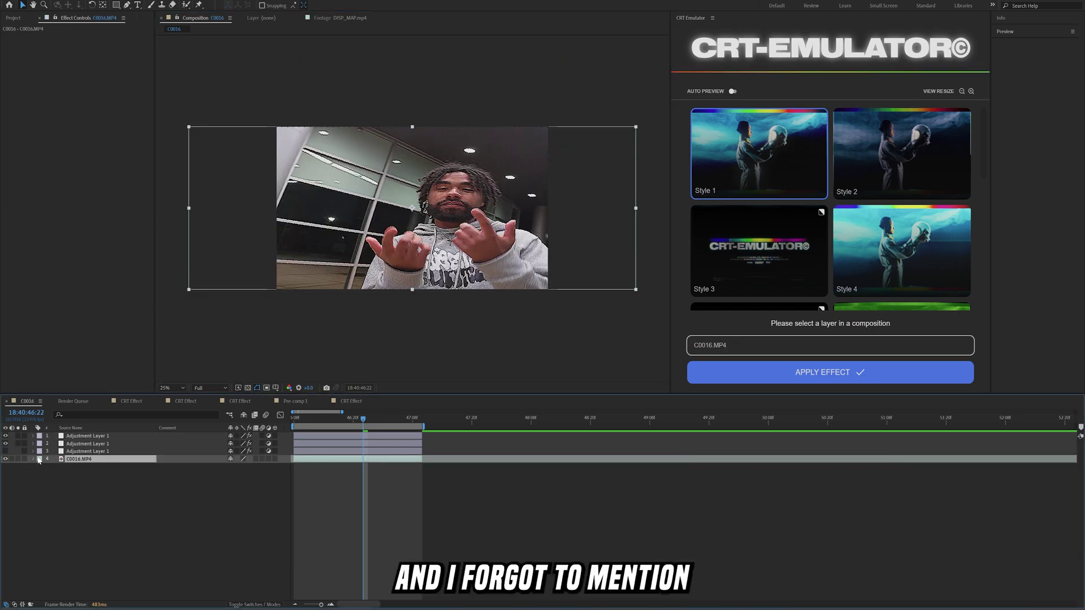
click(41, 467)
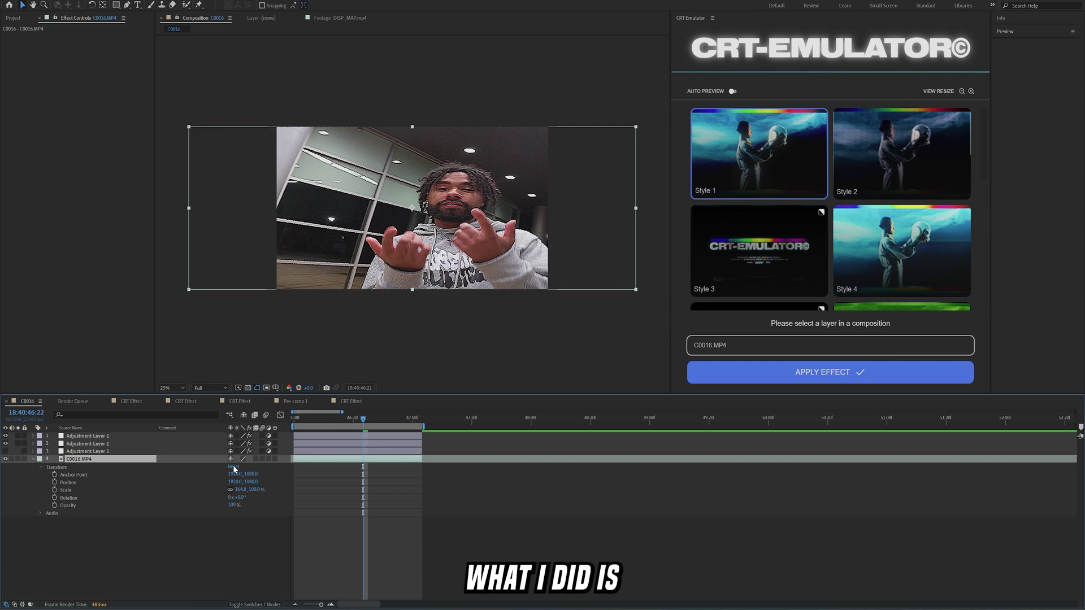
click(234, 468)
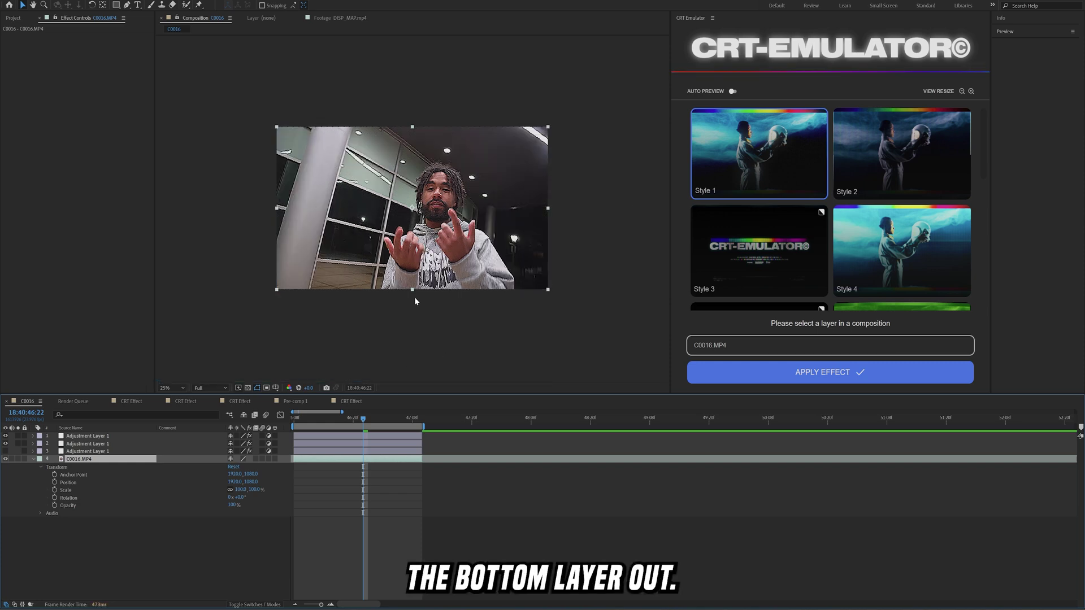
key(period)
key(comma)
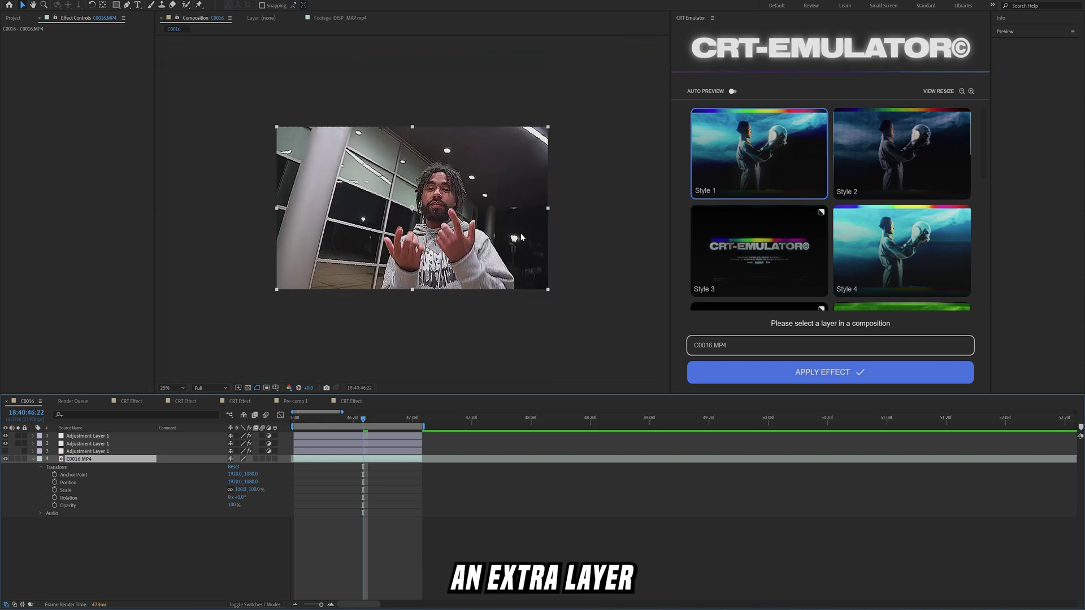
Stretch the C0016.MP4 layer horizontally to about 178% width, keeping its height at 100%.
click(315, 490)
click(374, 460)
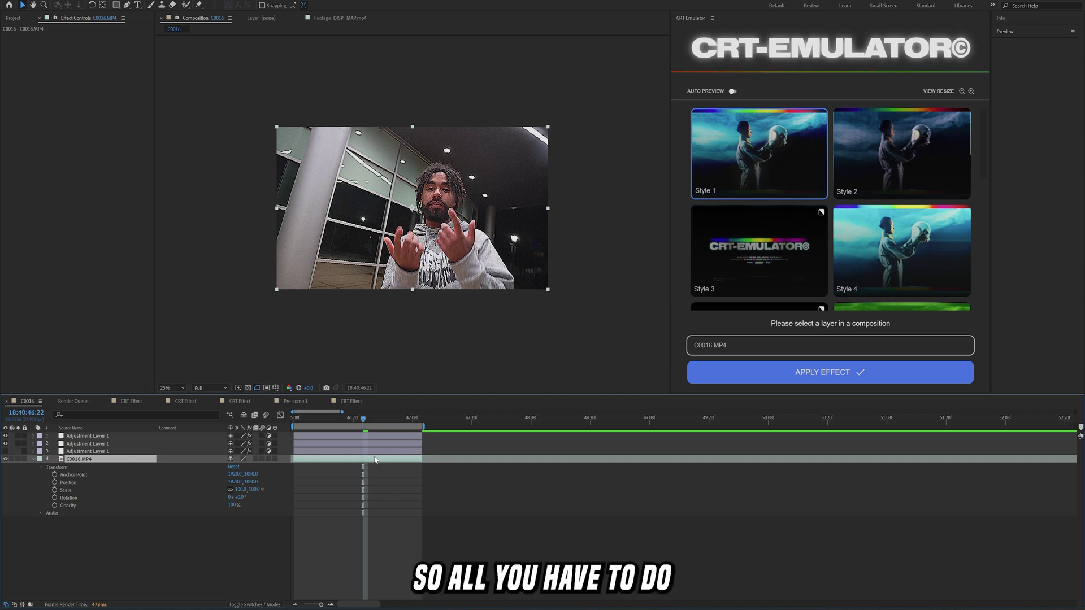
drag(550, 211, 656, 216)
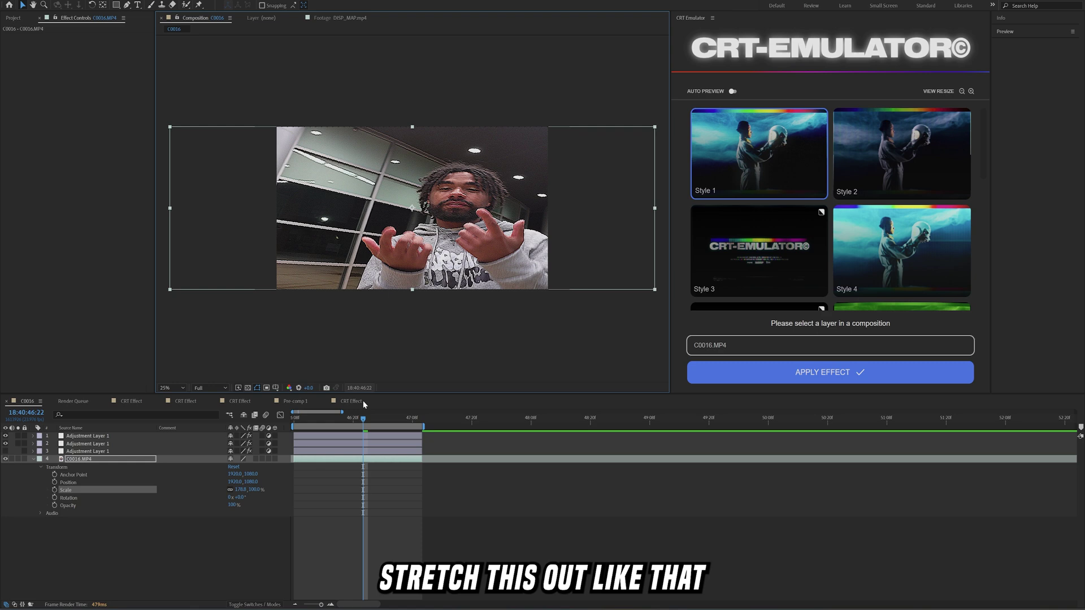
Examine the horizontally stretched footage at several magnifications.
scroll(480, 220, down, 2)
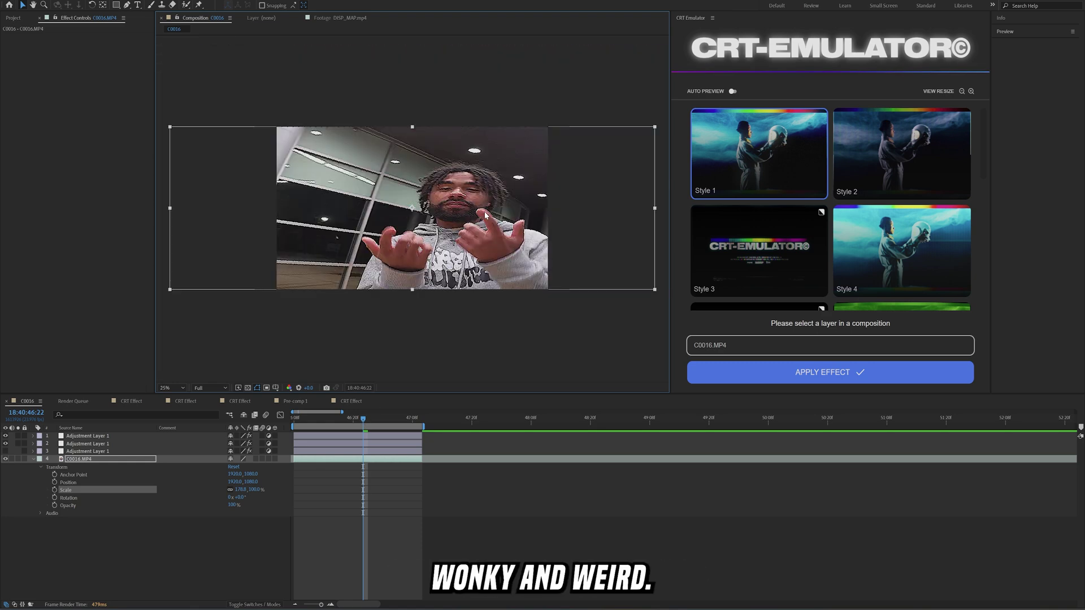
scroll(447, 225, up, 2)
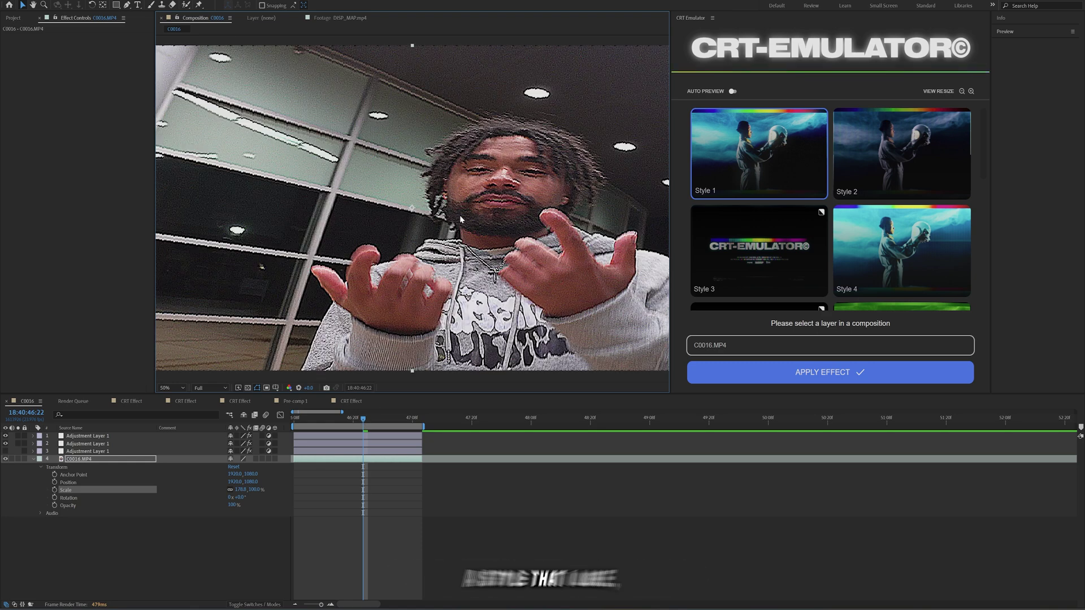
scroll(460, 215, down, 2)
click(172, 388)
click(177, 395)
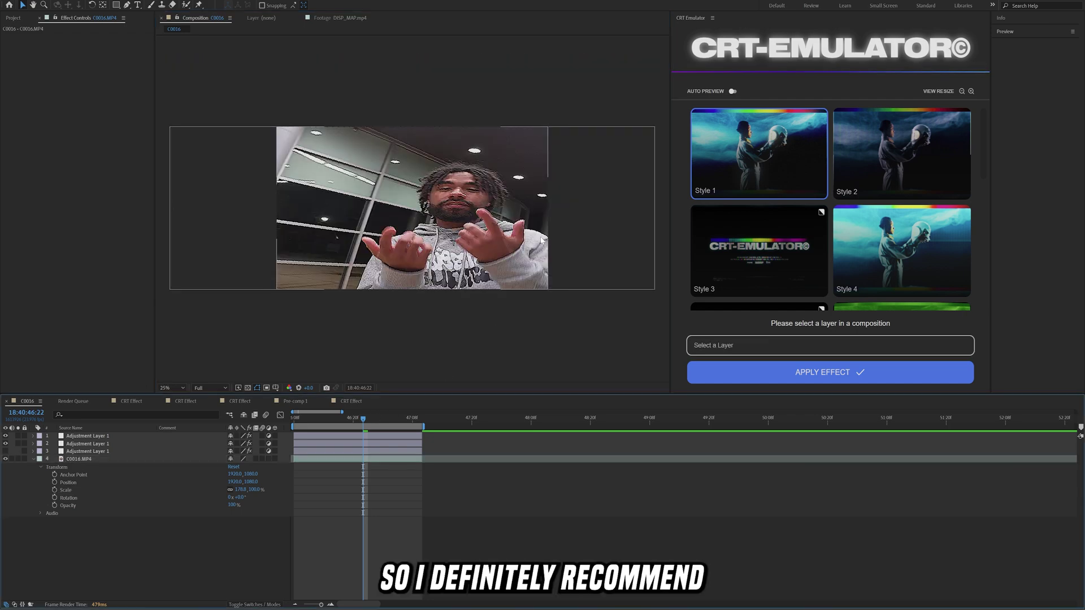
scroll(469, 241, up, 2)
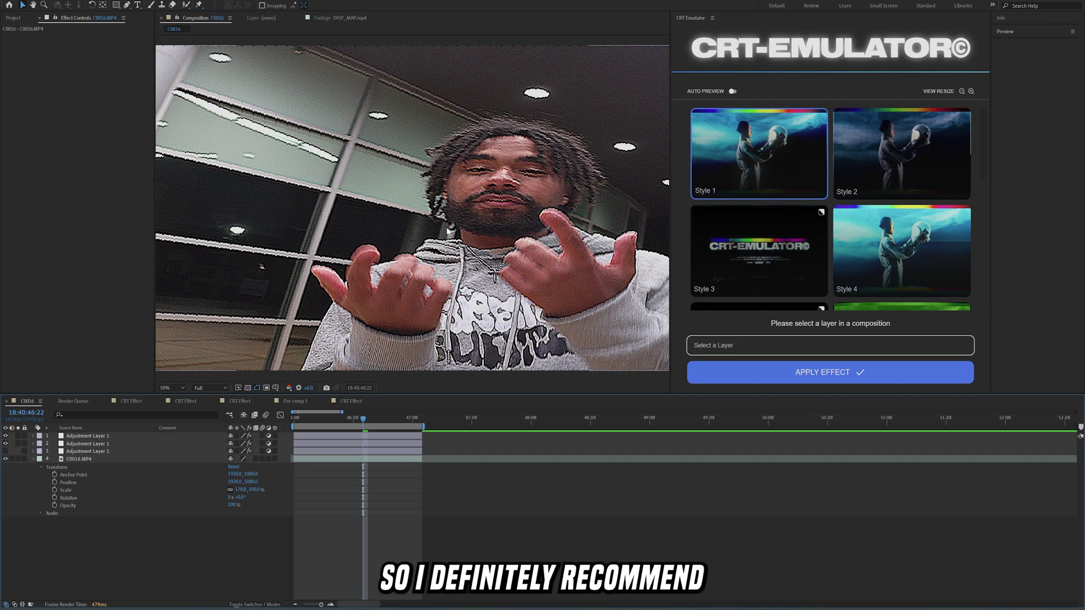
scroll(468, 242, down, 2)
scroll(464, 235, up, 2)
scroll(463, 230, down, 2)
scroll(463, 232, up, 2)
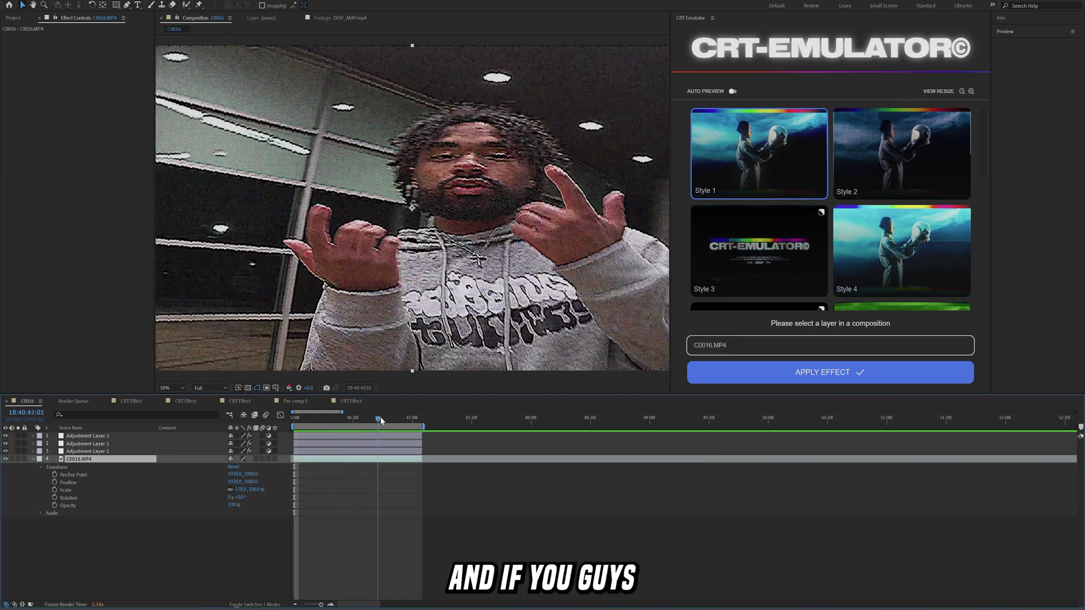
Turn the third layer's visibility back on and set the preview resolution to Quarter.
drag(379, 419, 366, 422)
click(363, 422)
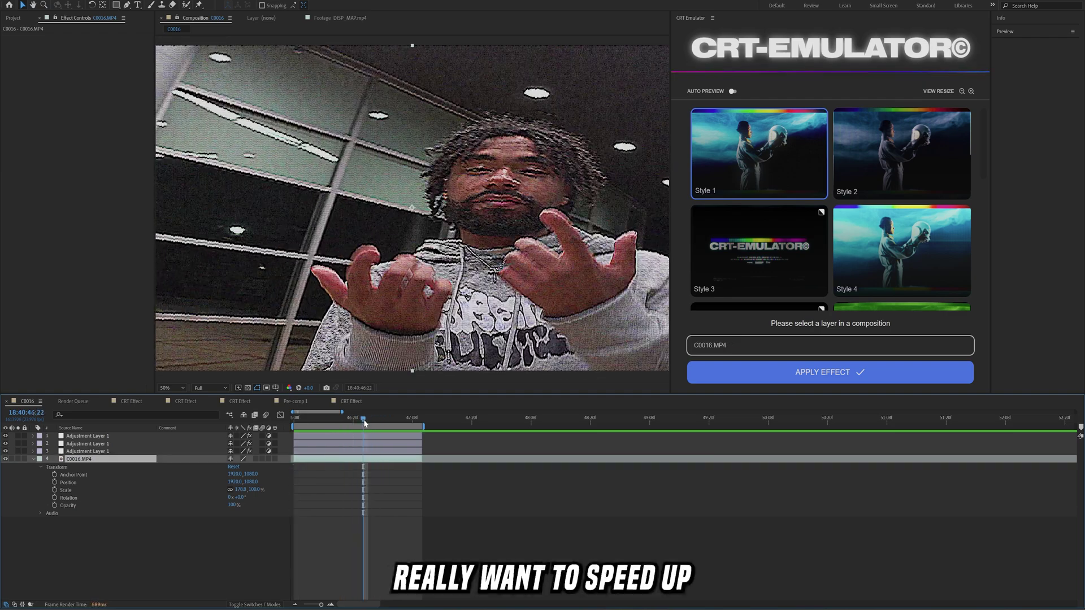
click(223, 389)
click(209, 440)
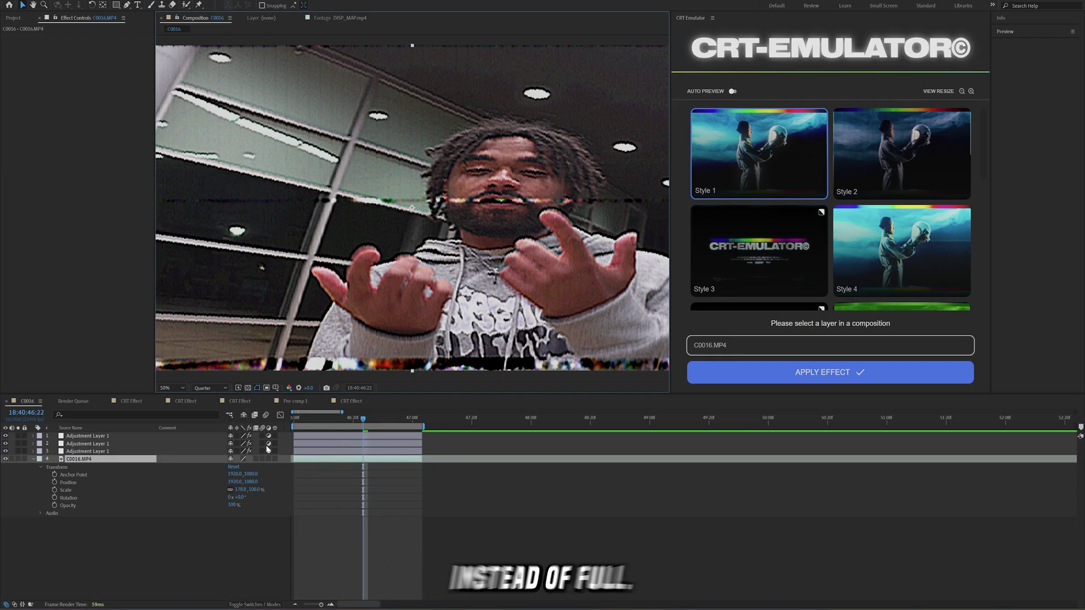
Play back the clip from its start several times to review the distortion lines across the picture.
drag(362, 423, 297, 418)
key(space)
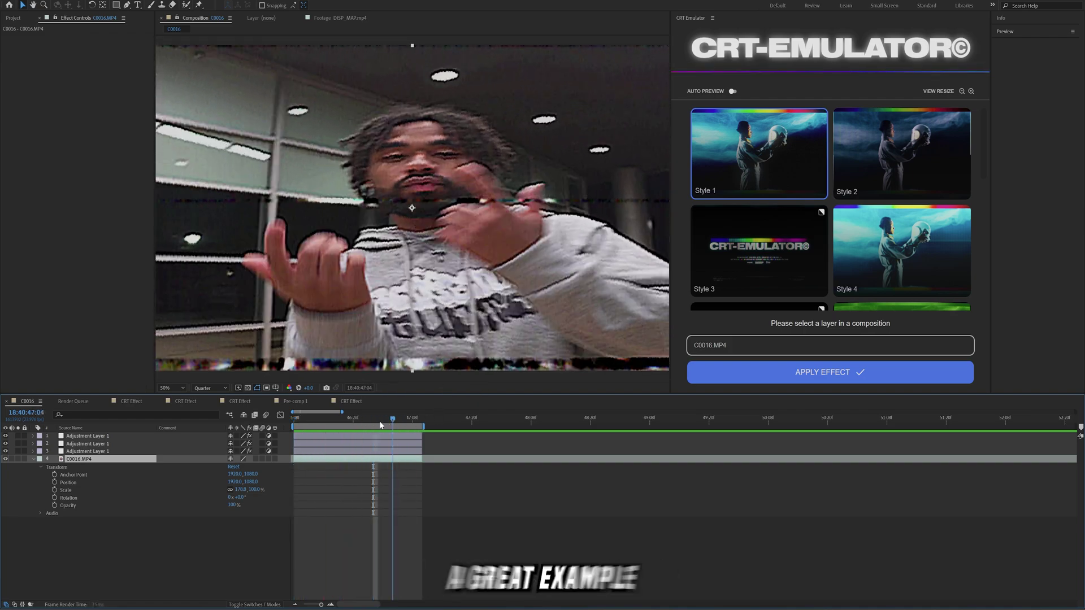
key(space)
key(space)
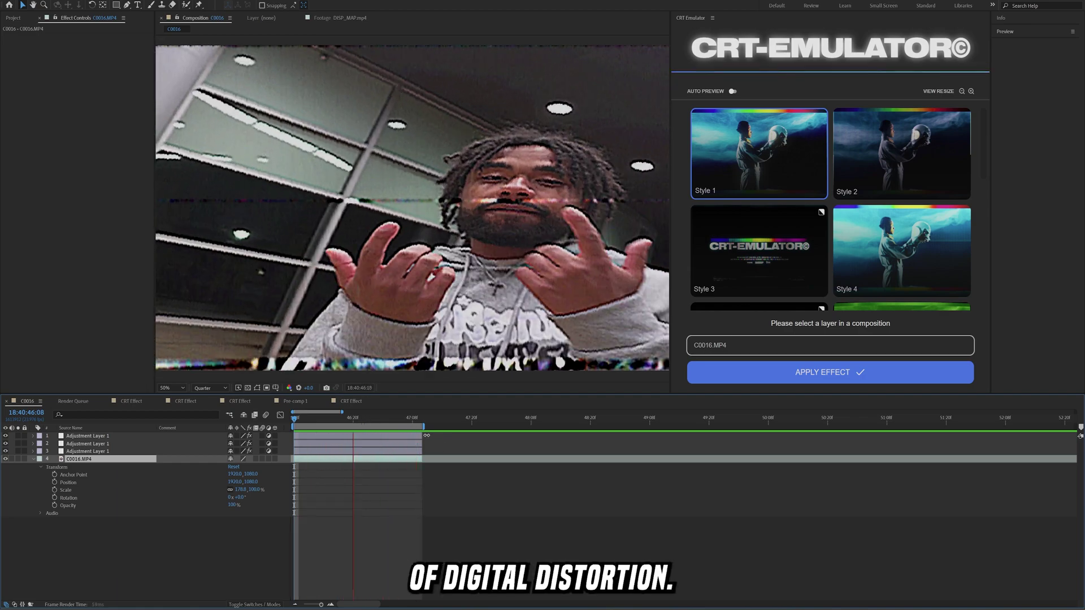
key(space)
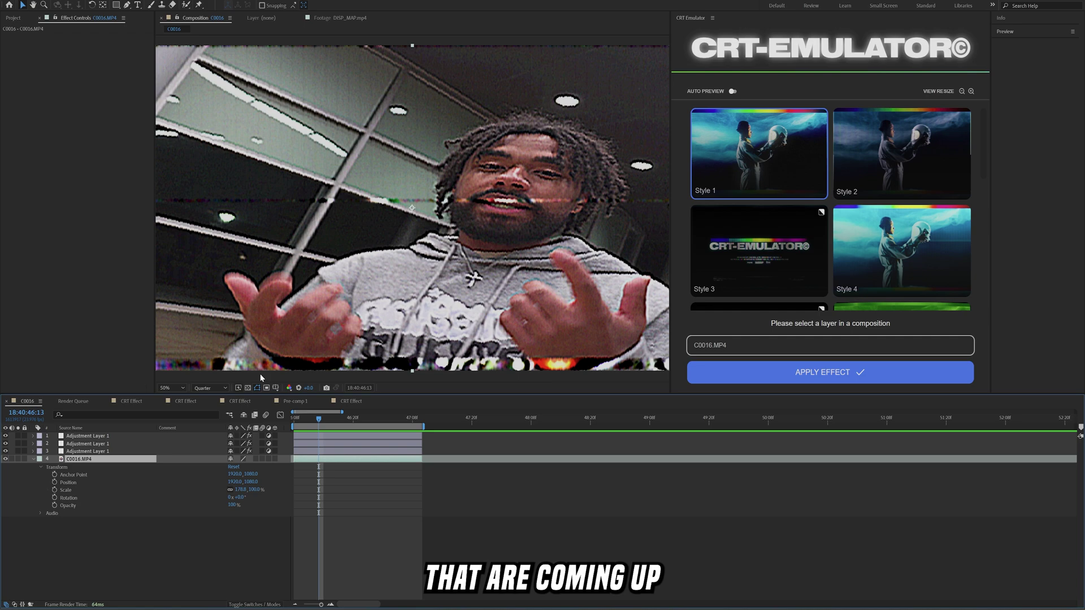
key(space)
drag(511, 468, 325, 434)
key(space)
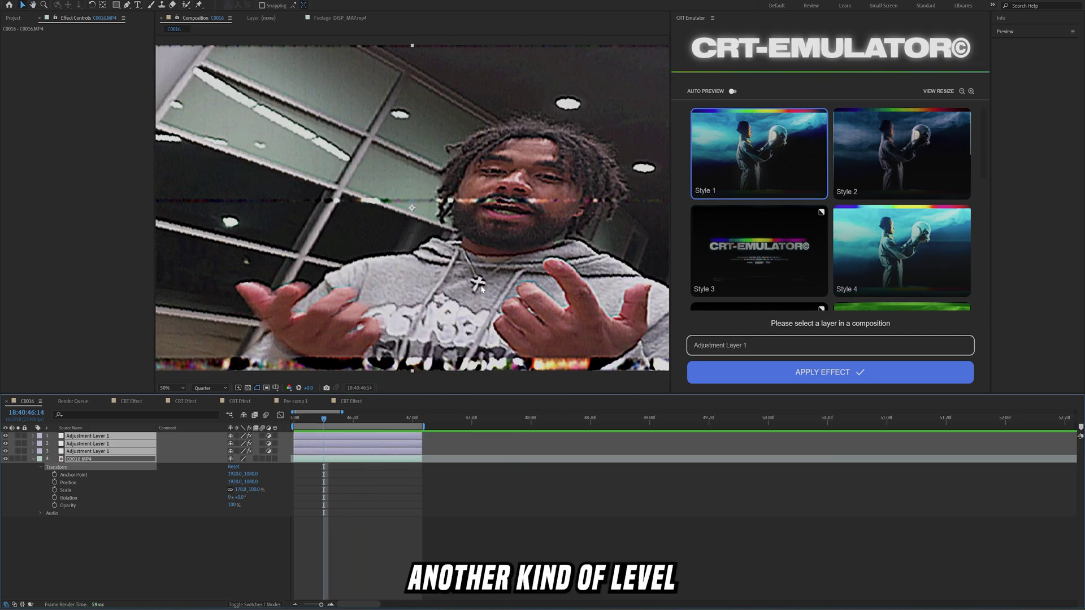
Pre-compose the three adjustment layers and C0016.MP4 together, moving all attributes into the new composition.
scroll(458, 294, down, 1)
scroll(456, 295, up, 1)
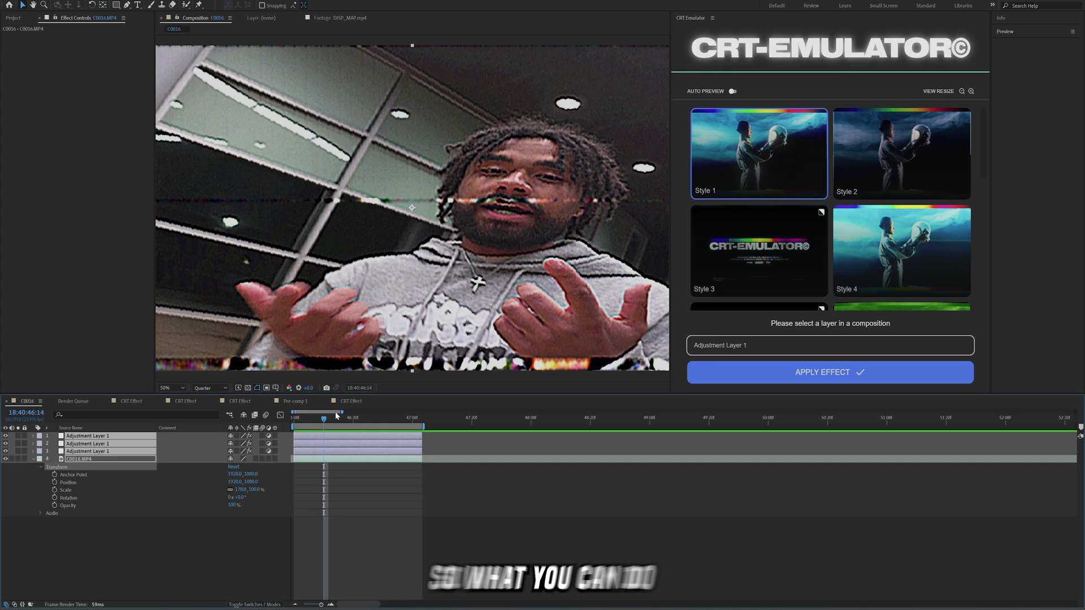
click(129, 505)
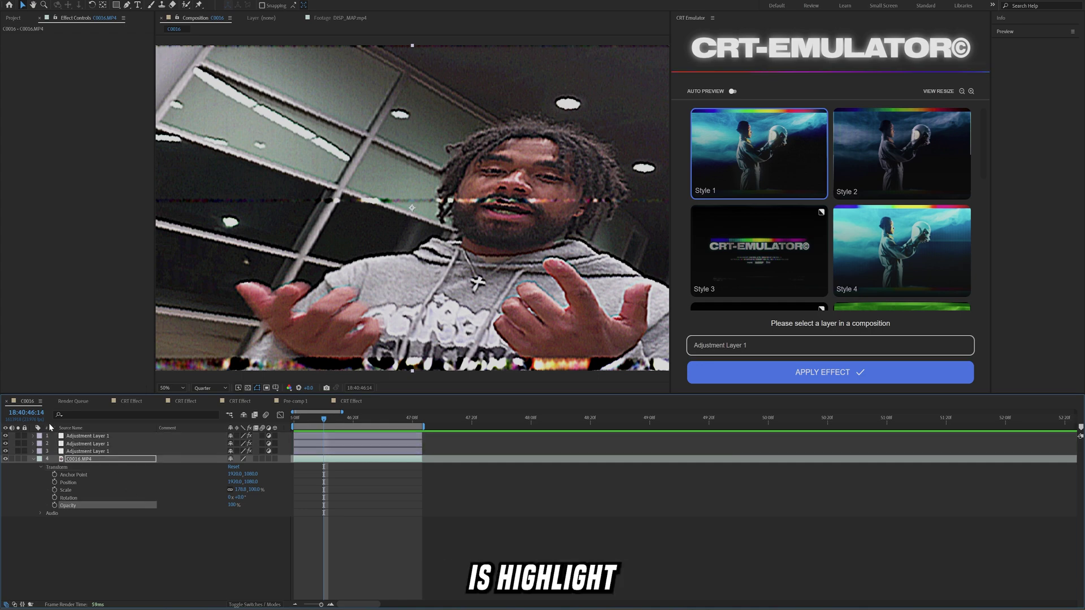
drag(175, 433, 160, 469)
key(ctrl+shift+c)
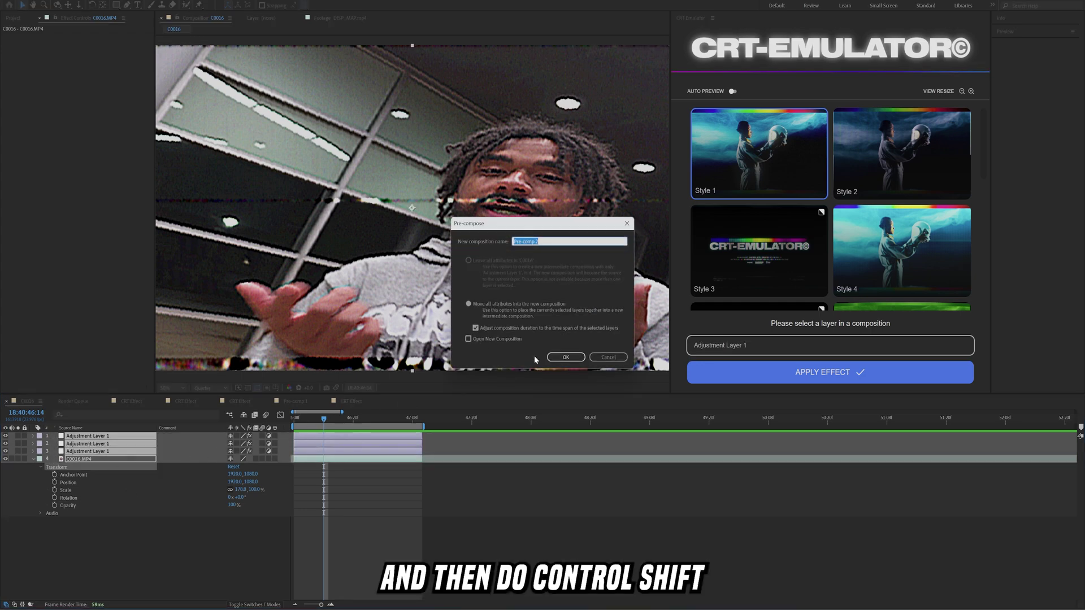
click(566, 360)
scroll(458, 275, down, 2)
scroll(458, 275, up, 2)
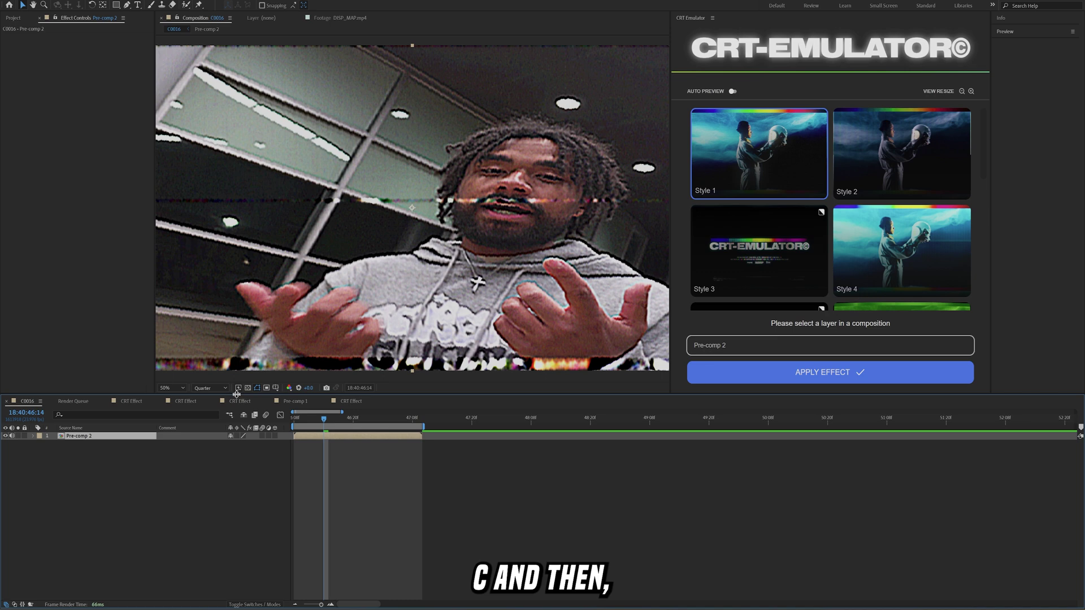
Duplicate Pre-comp 2 and draw a rectangular mask on the copy that isolates the distorted strip along the picture's bottom edge.
key(ctrl+d)
key(q)
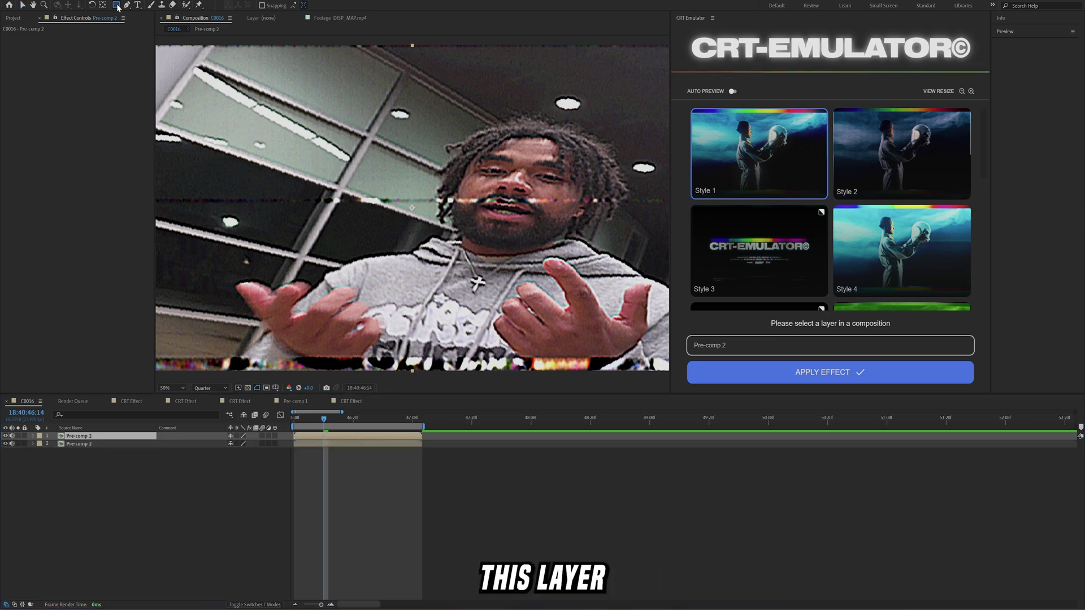
scroll(309, 249, down, 2)
drag(248, 272, 574, 308)
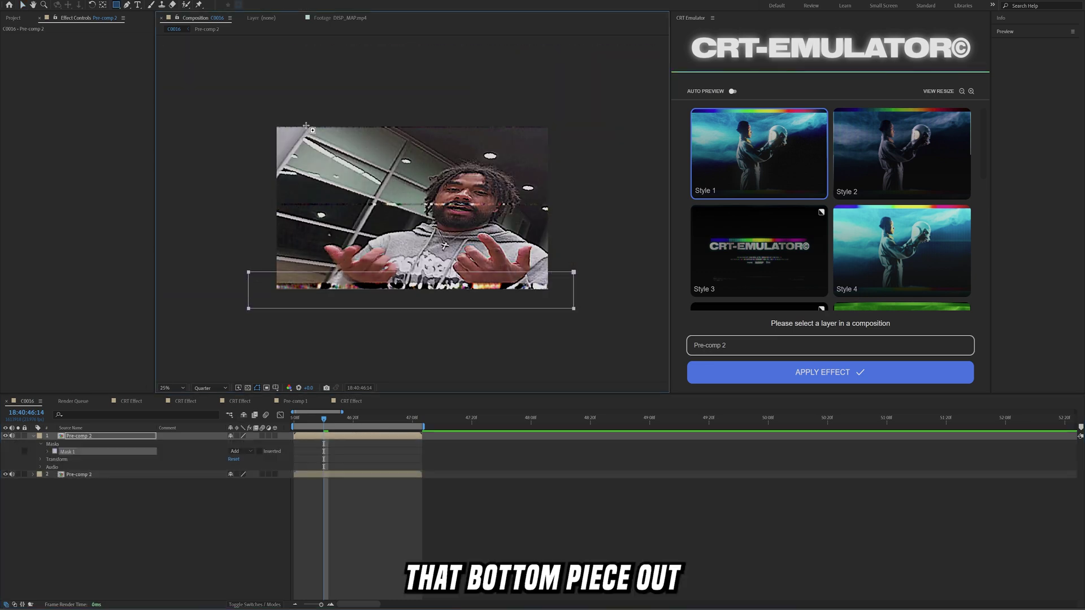
scroll(288, 204, up, 2)
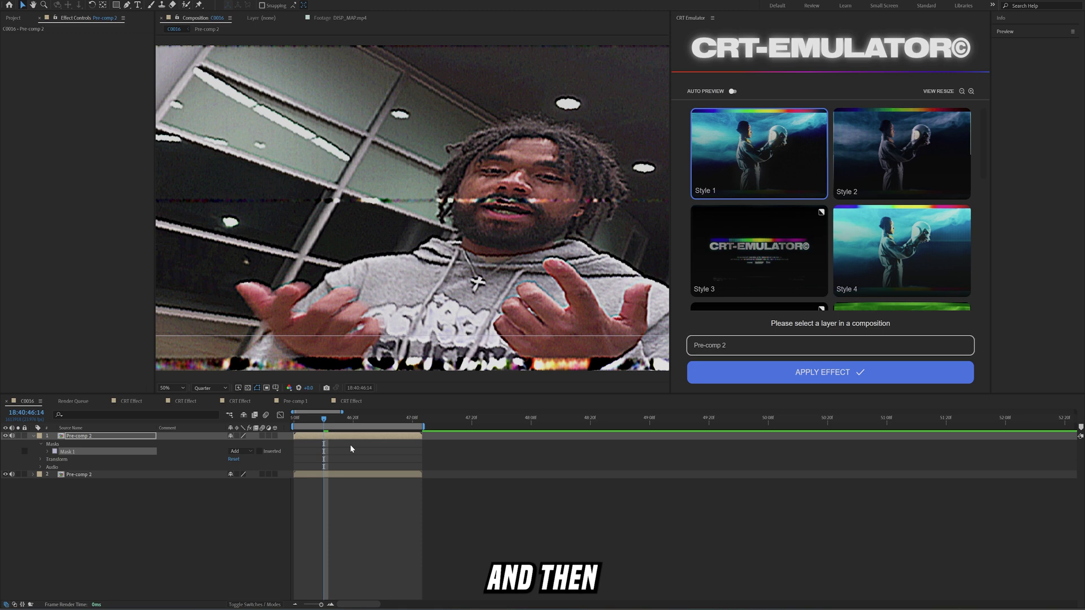
Scale the masked strip up to about 204%, move it to the picture's top edge, and preview the result.
key(s)
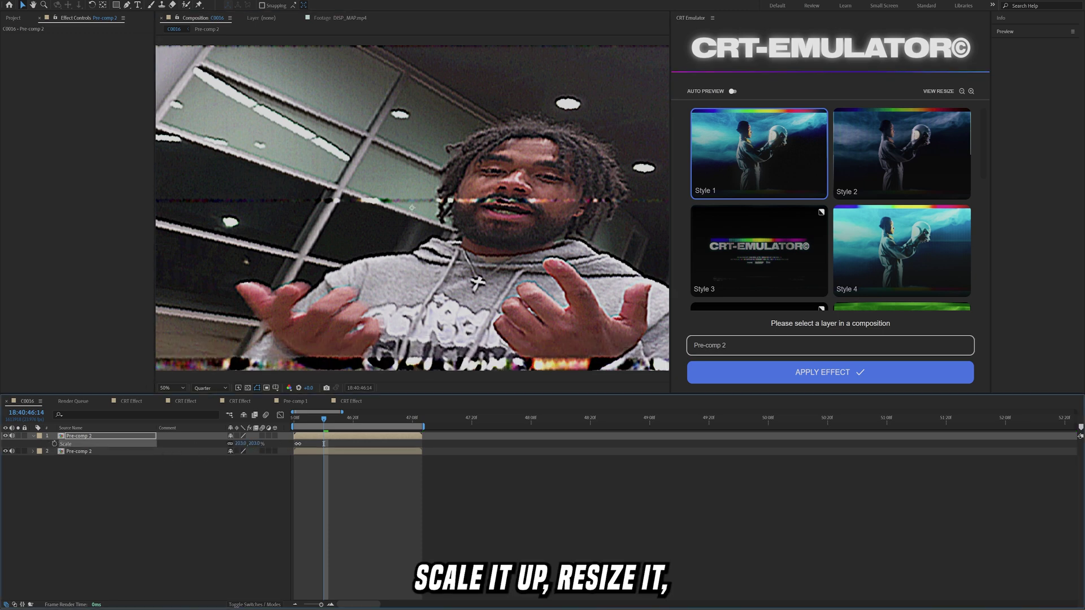
scroll(412, 208, down, 2)
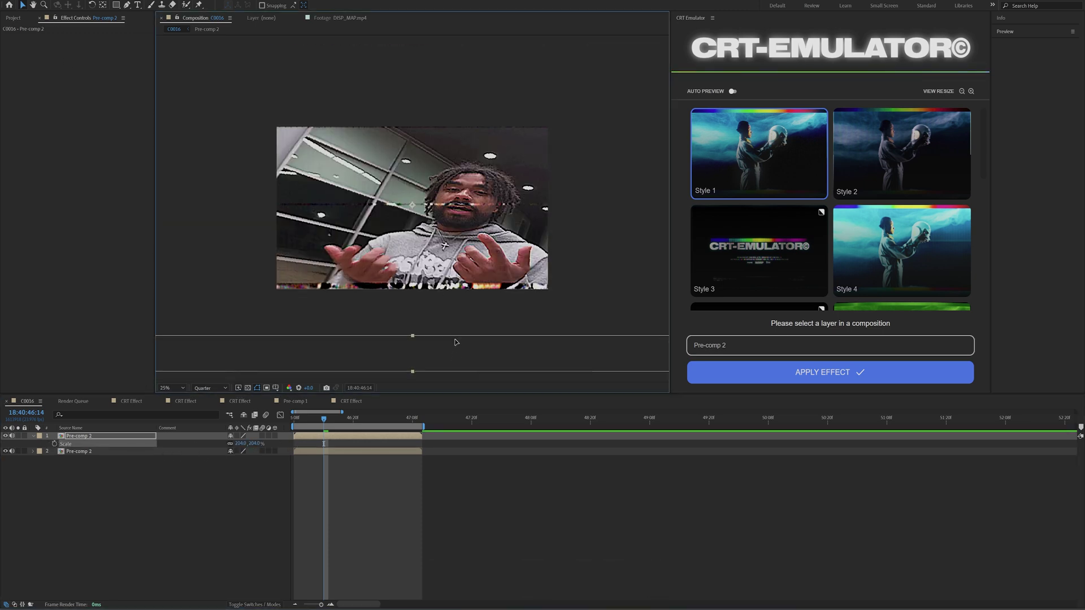
drag(455, 351, 455, 127)
key(space)
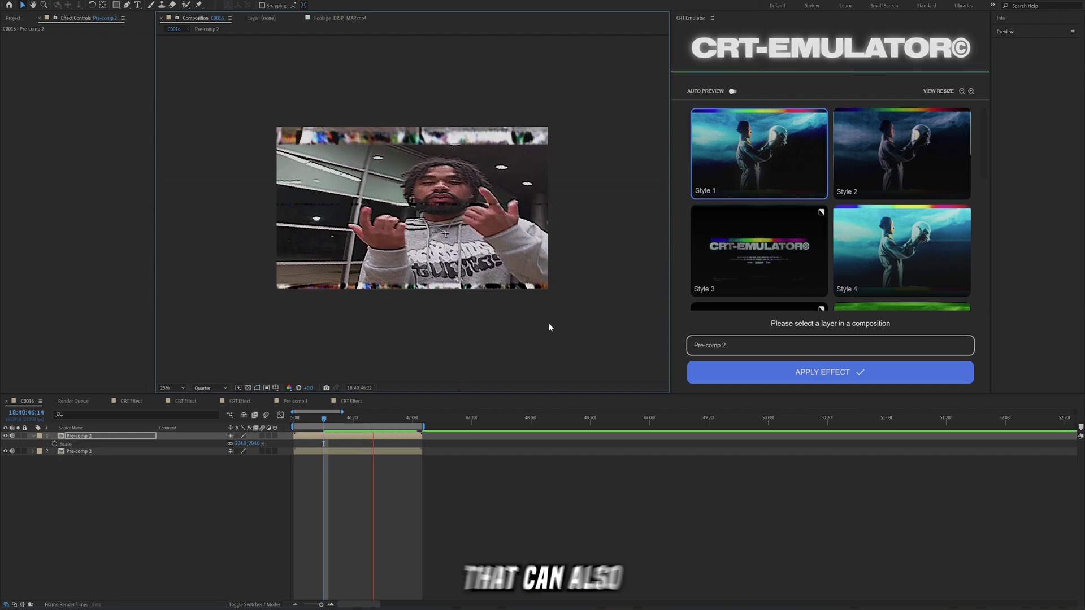
Open the Pre-comp 2 composition and hide its upper two adjustment layers so only the Venetian Blinds layer affects the clip.
click(166, 389)
click(170, 398)
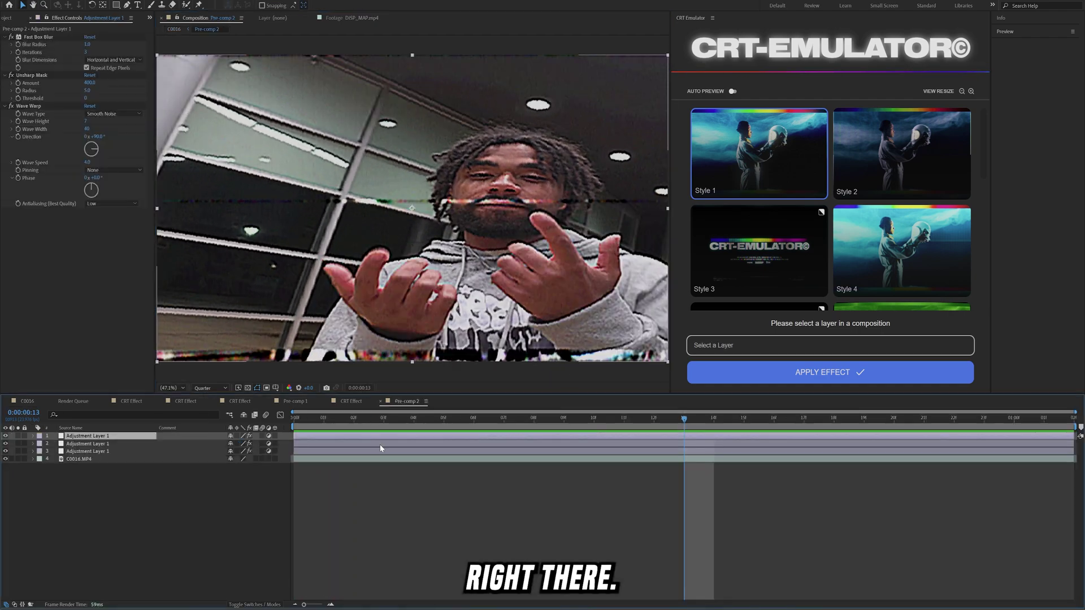
click(381, 450)
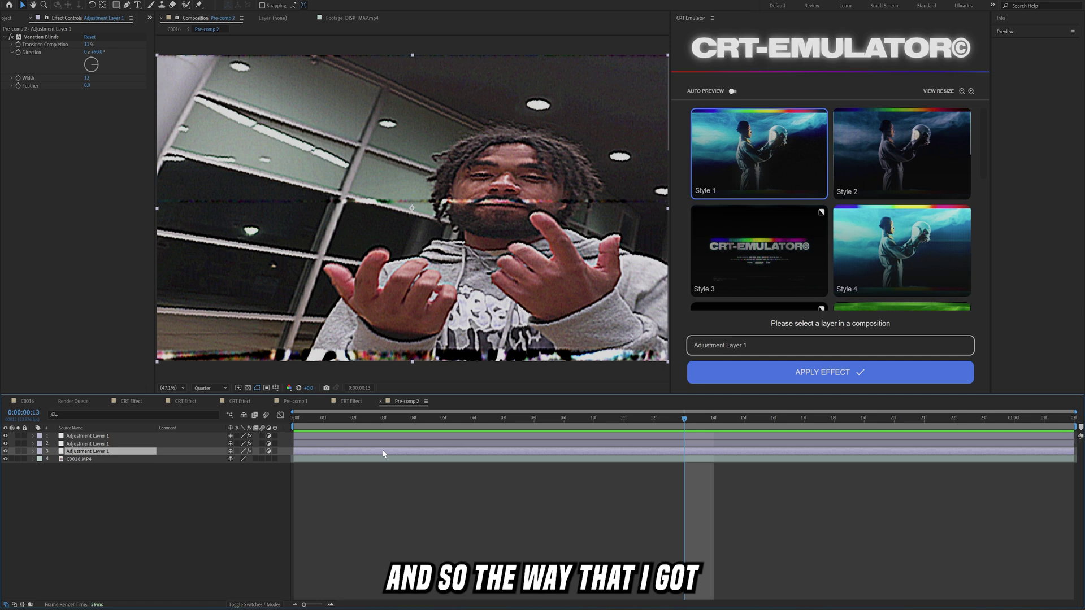
click(6, 436)
click(5, 444)
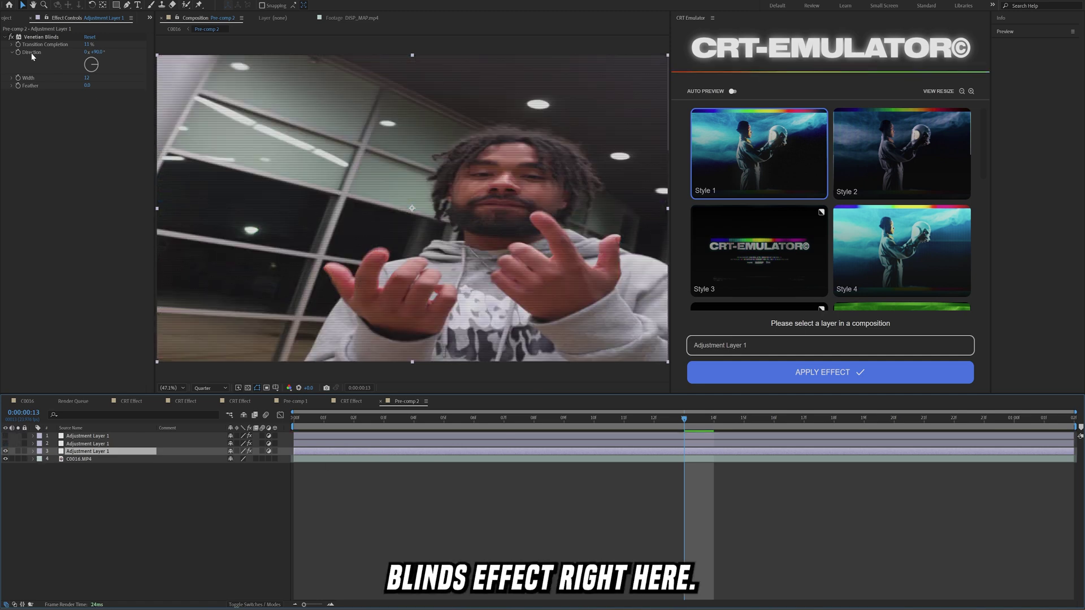
click(34, 37)
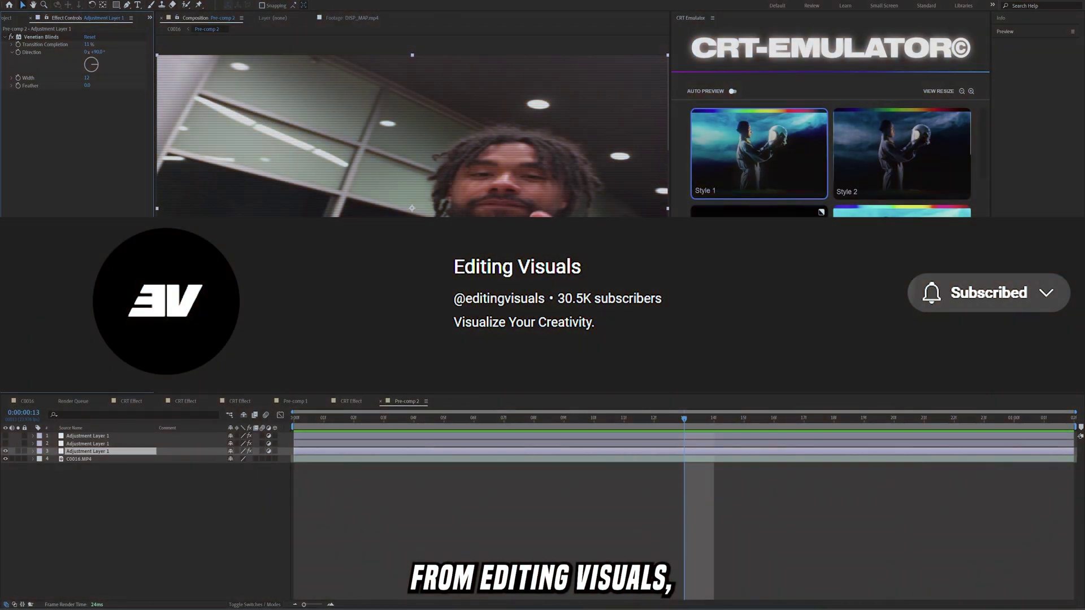
drag(654, 420, 692, 424)
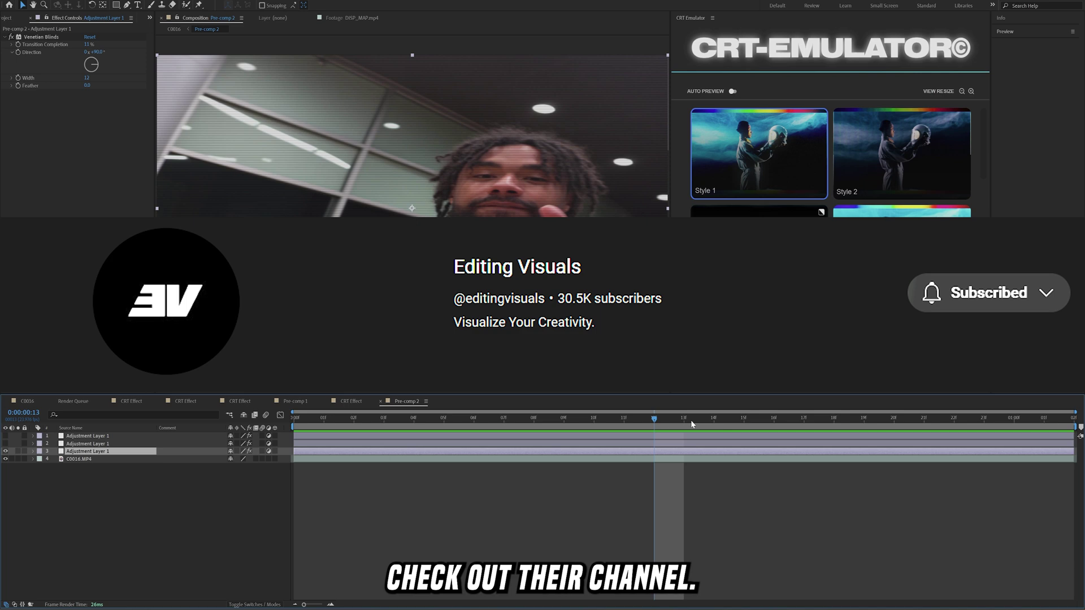
key(Page_Down)
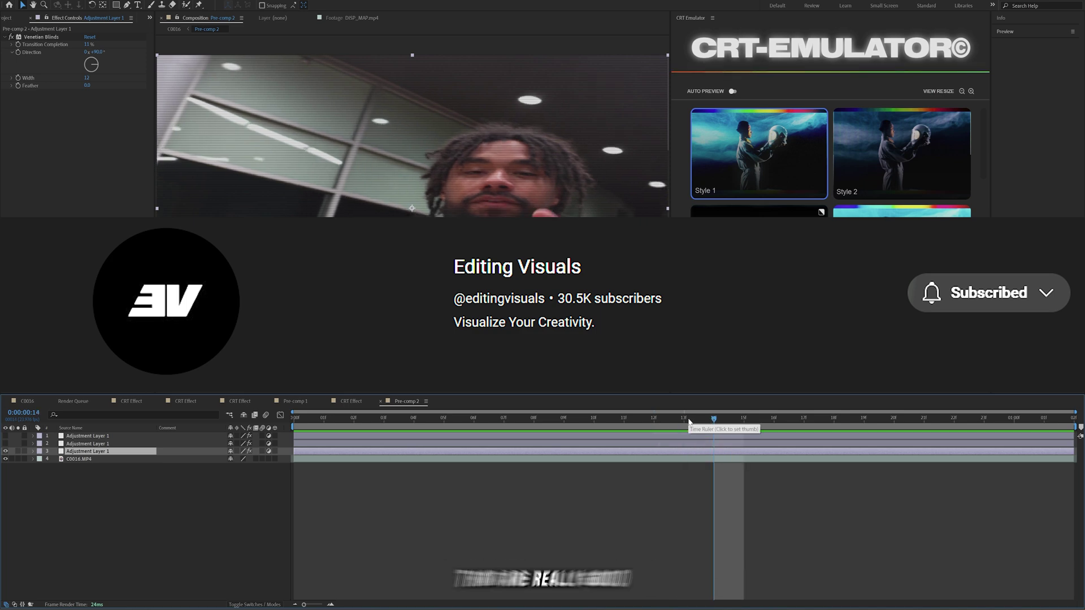
click(686, 420)
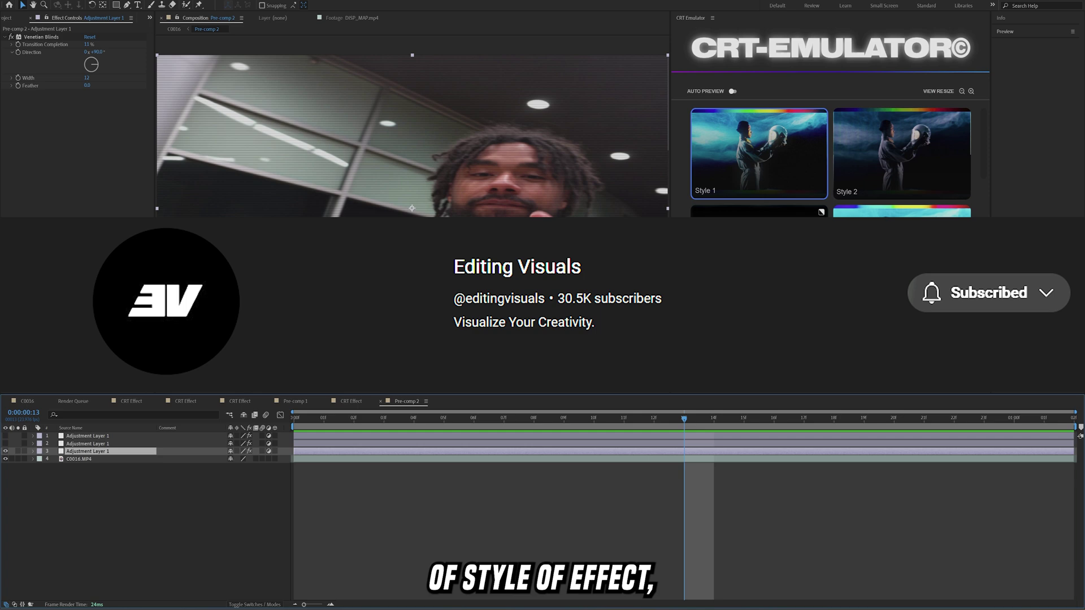
Make the second adjustment layer visible again and set the preview resolution to Full to examine its Fast Box Blur.
click(466, 444)
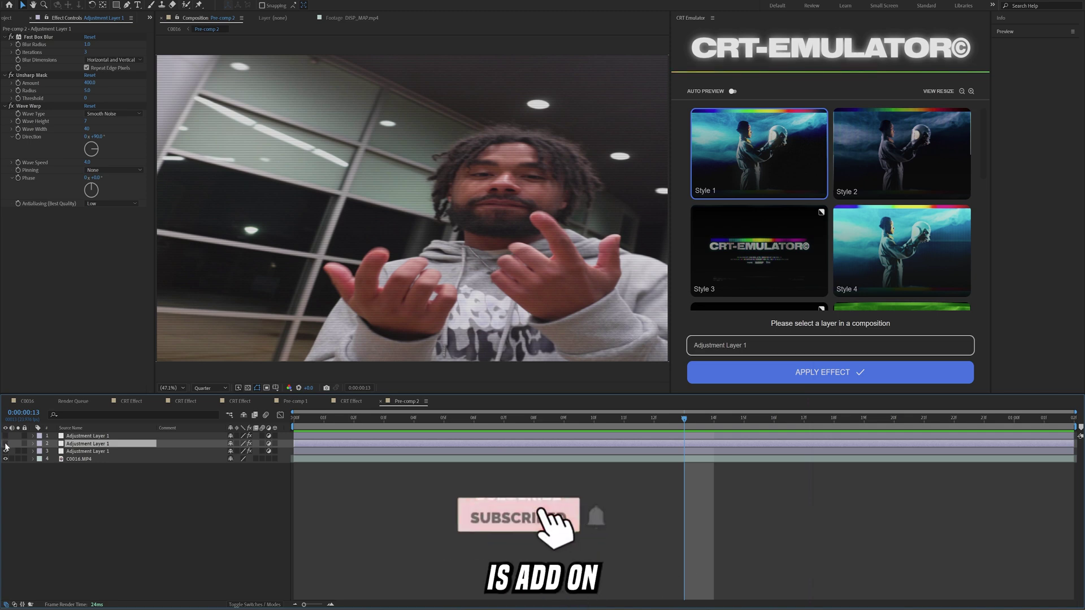
click(5, 444)
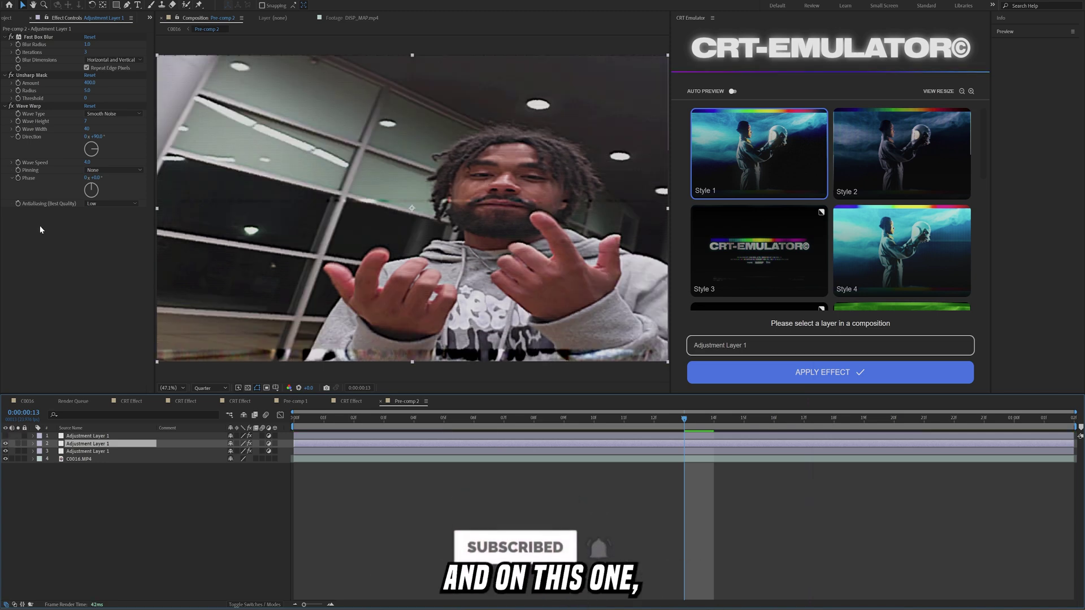
click(210, 388)
click(215, 386)
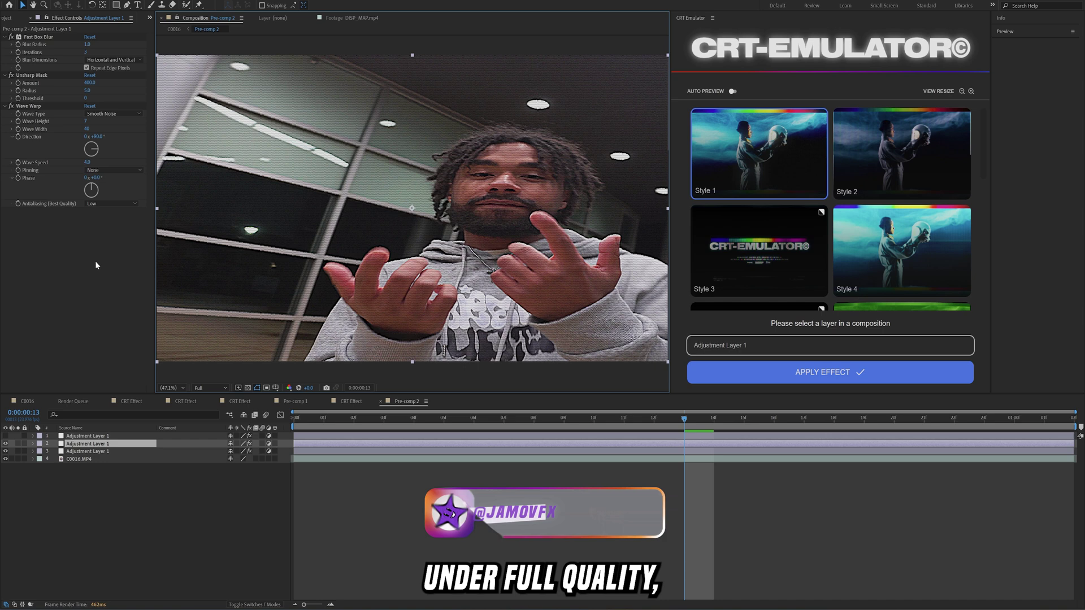
click(35, 38)
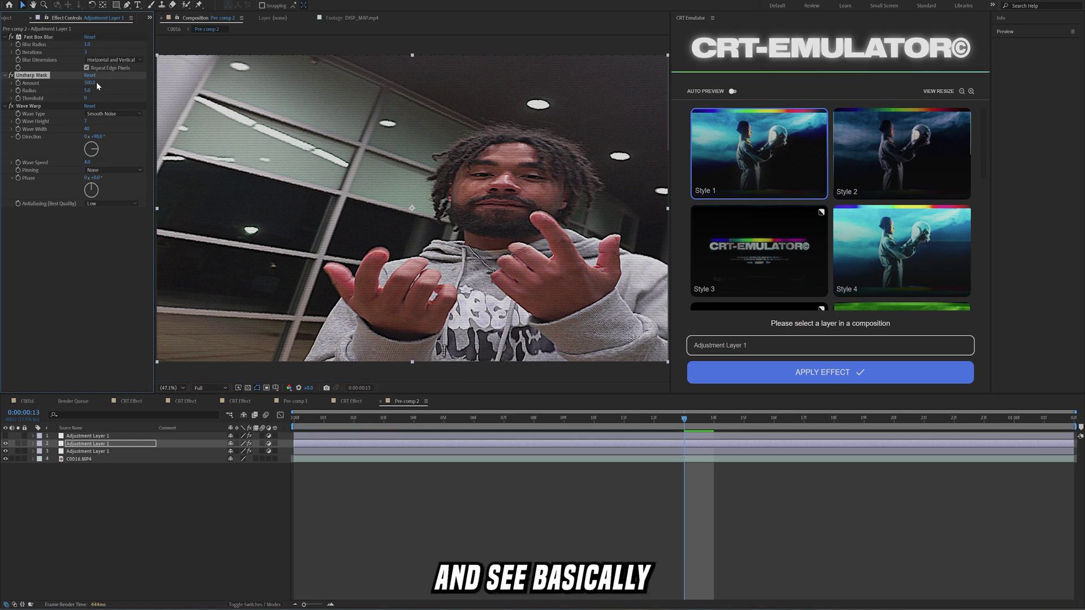
Compare the picture with and without Unsharp Mask on the second adjustment layer, leaving the effect enabled.
click(10, 76)
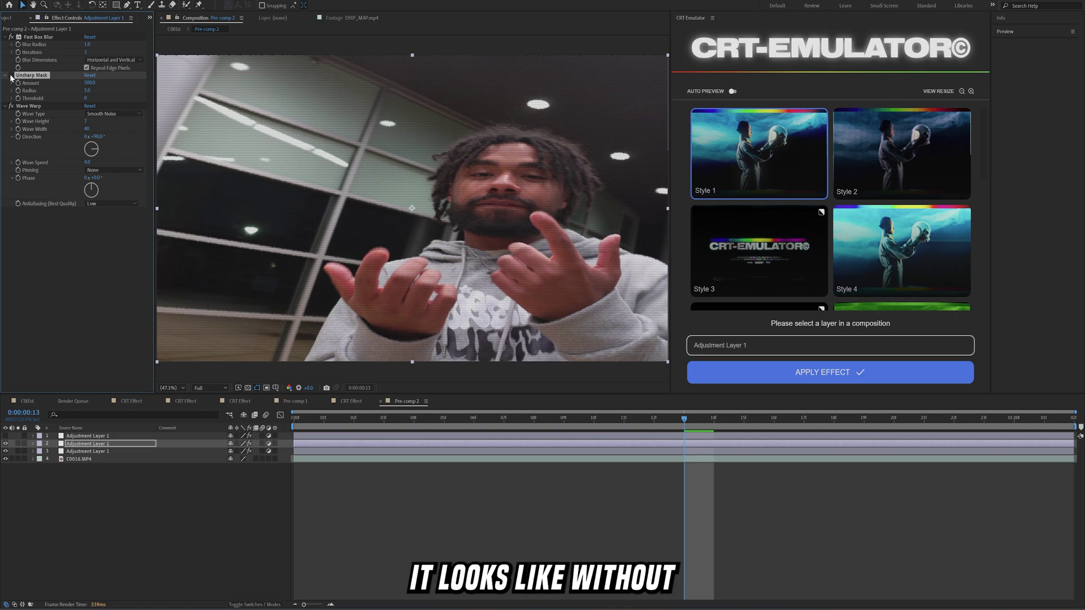
click(11, 75)
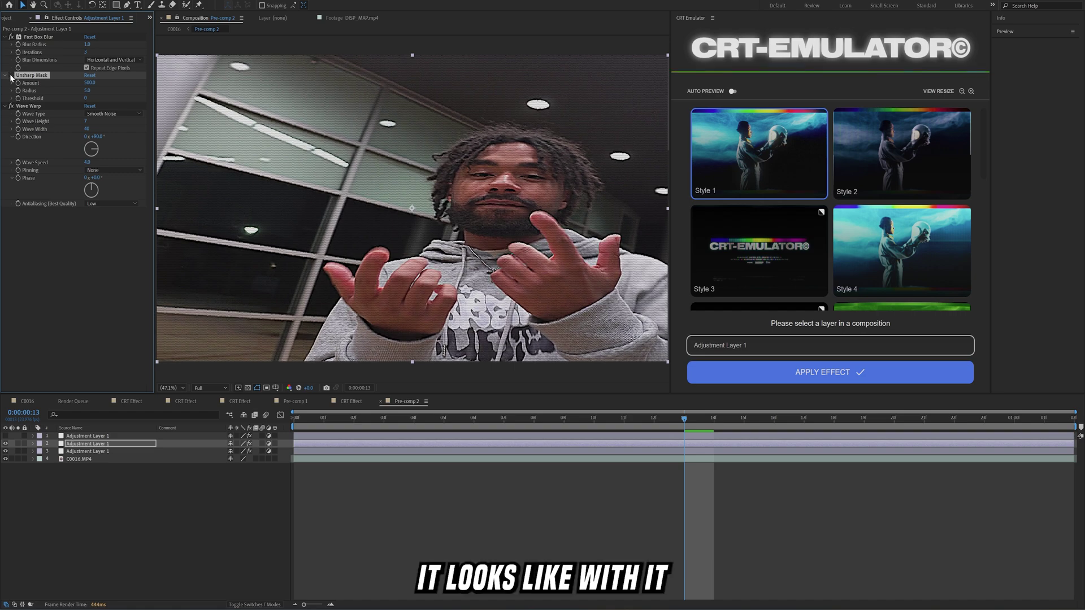
click(10, 76)
click(10, 75)
click(10, 75)
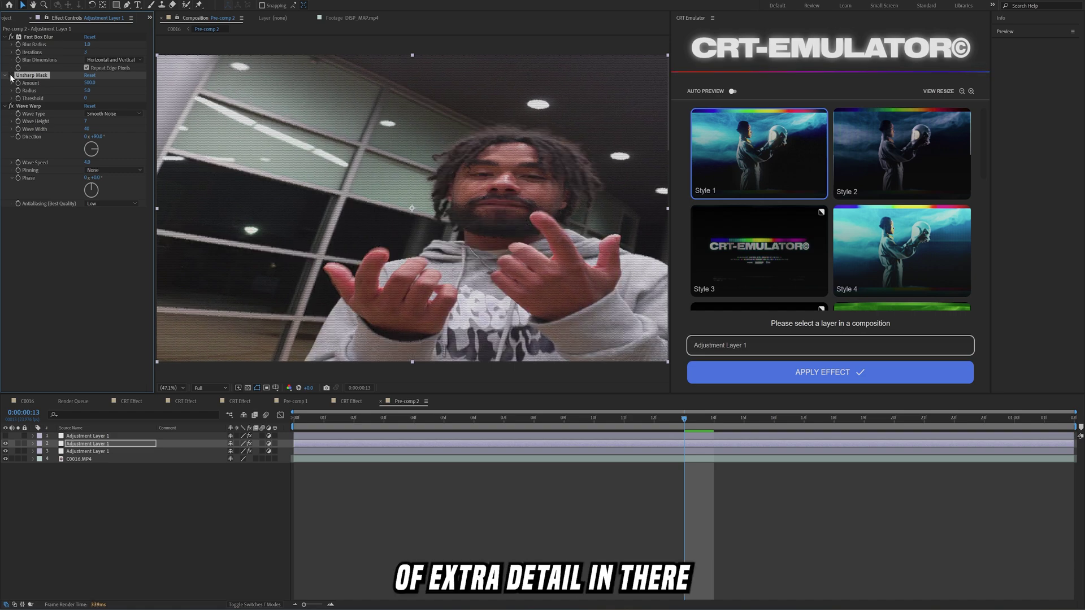
click(10, 75)
click(11, 76)
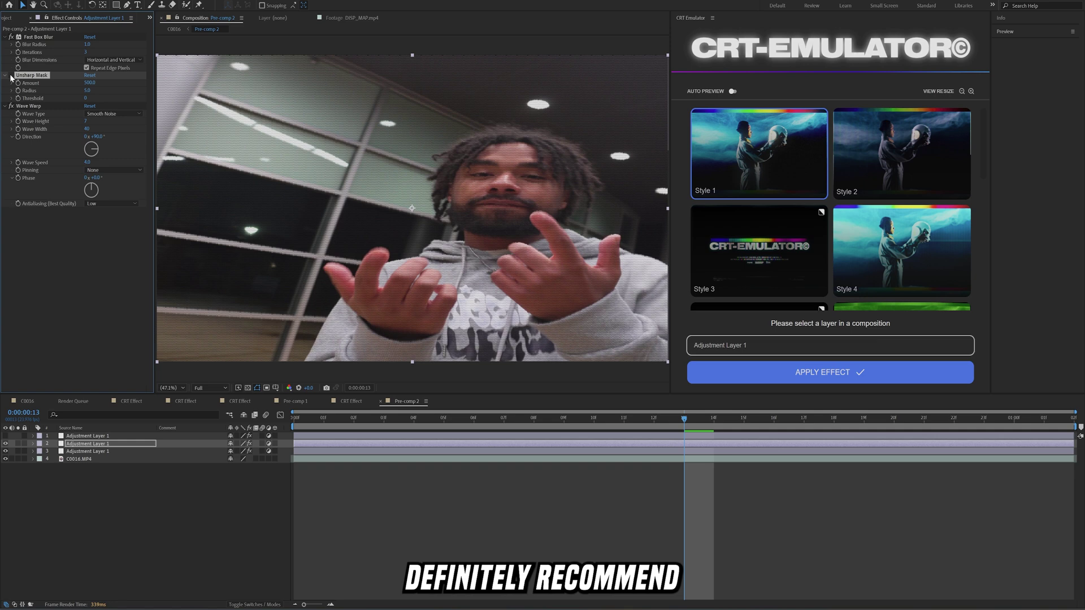
click(11, 76)
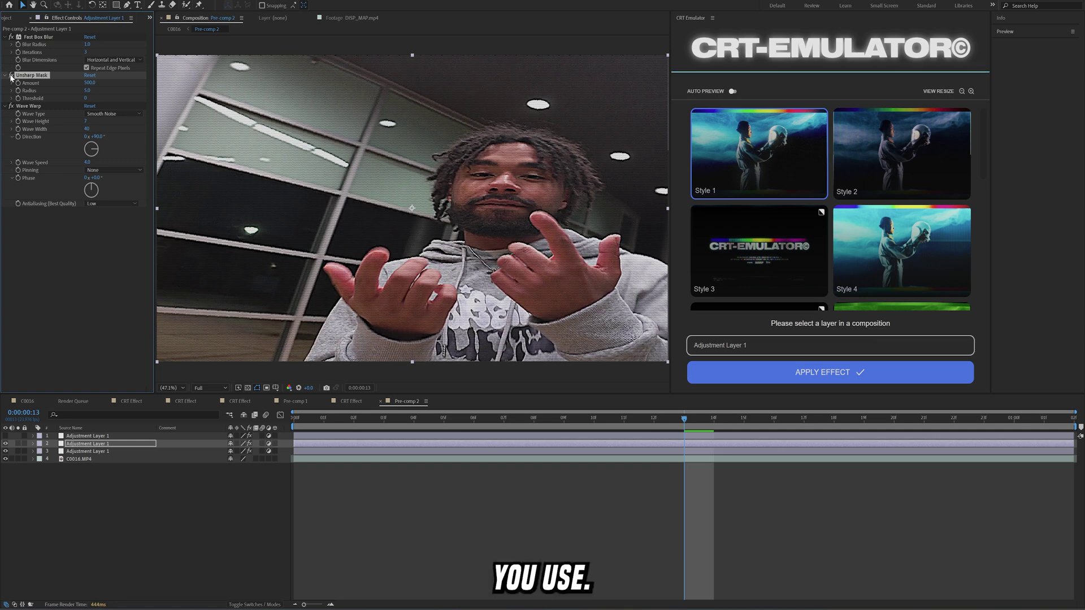
Examine at 200% how Wave Warp on the second adjustment layer bends the blind lines by switching the effect off and on.
click(11, 106)
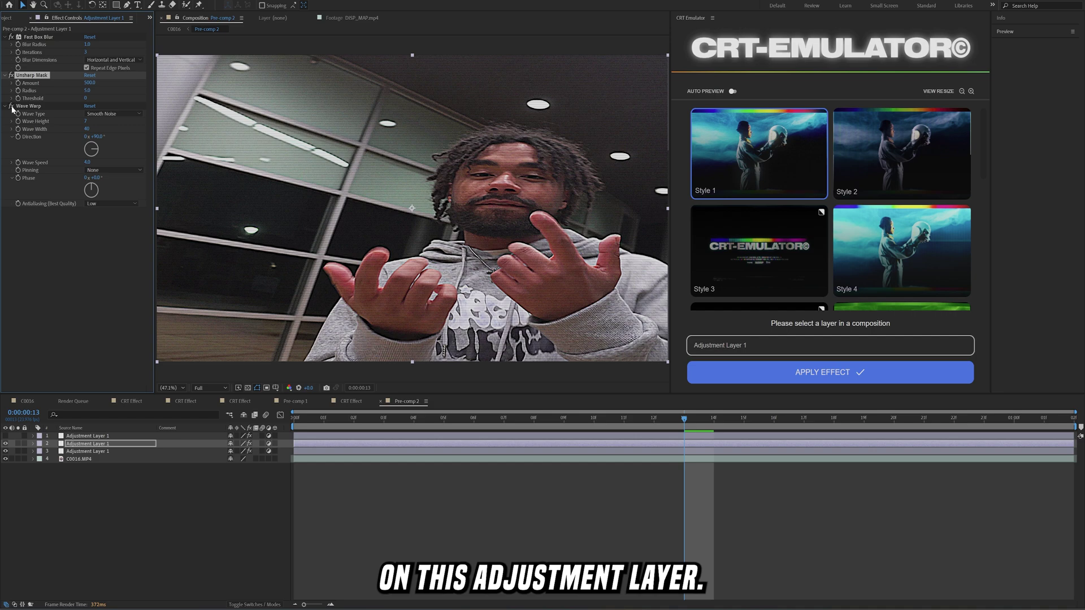
key(period)
key(period)
key(period)
key(period)
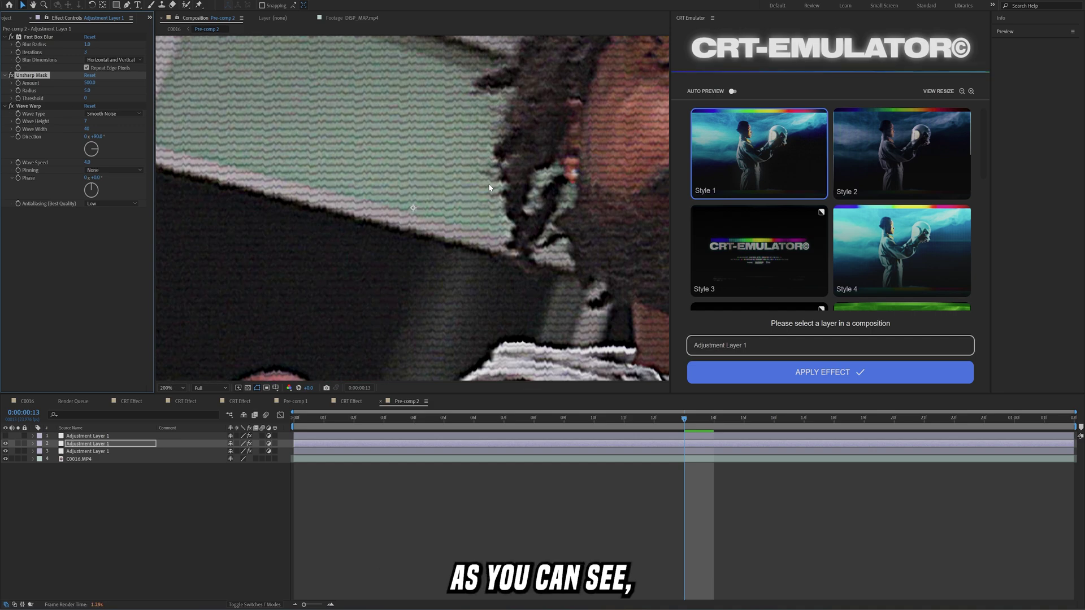
click(11, 107)
click(11, 107)
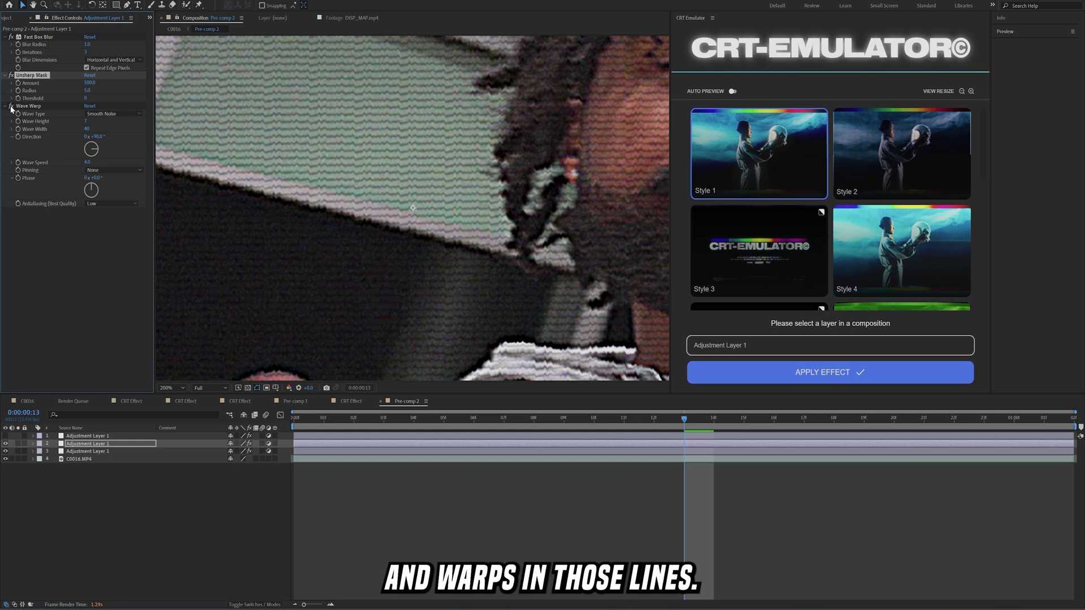
click(11, 107)
click(11, 106)
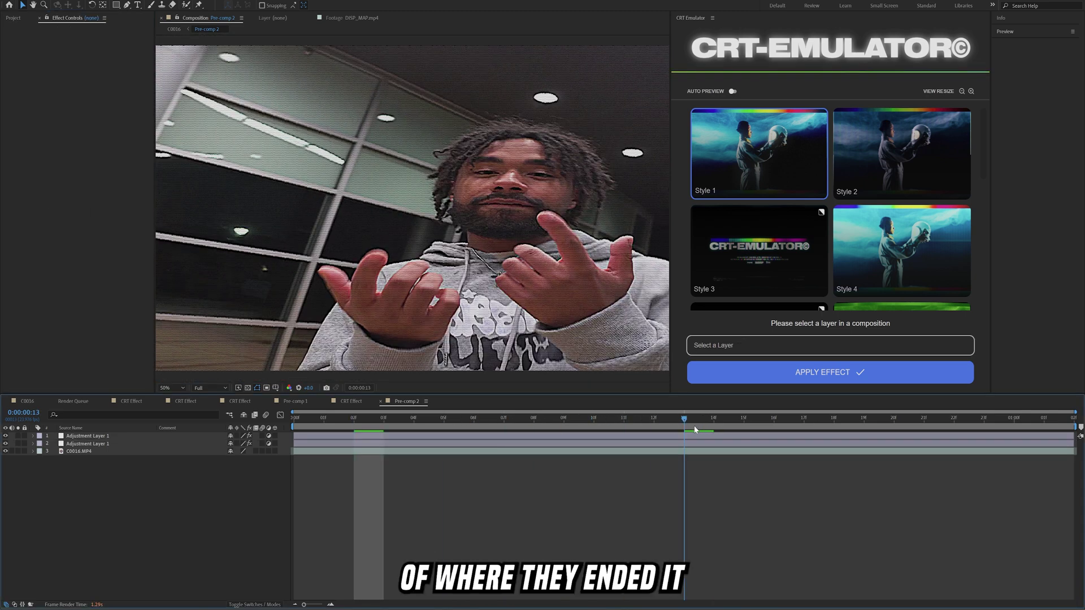
Duplicate the top adjustment layer carrying Fast Box Blur, Unsharp Mask and Wave Warp.
click(704, 423)
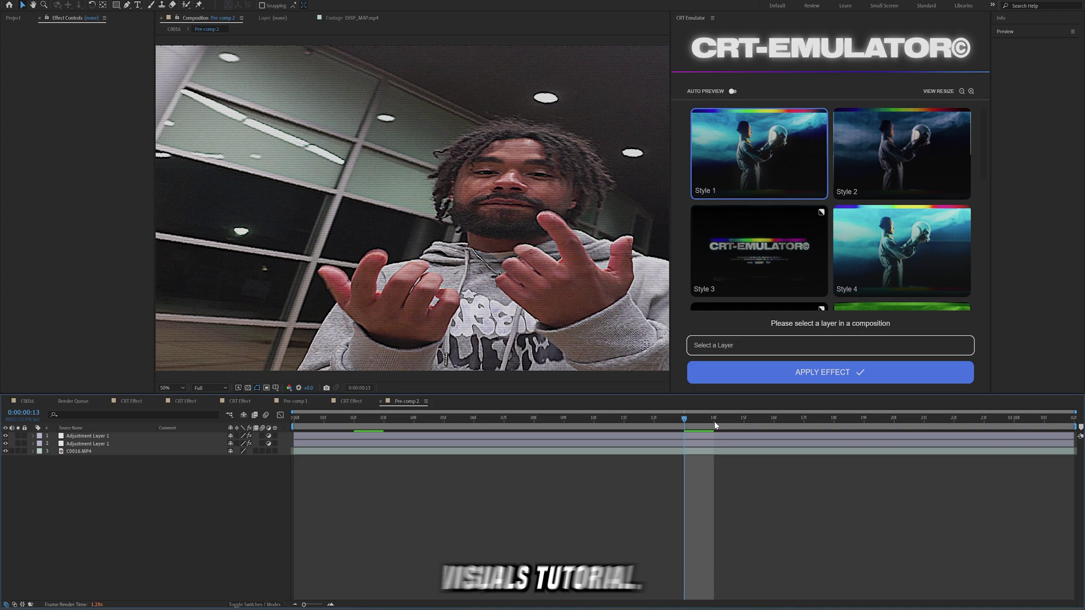
click(700, 436)
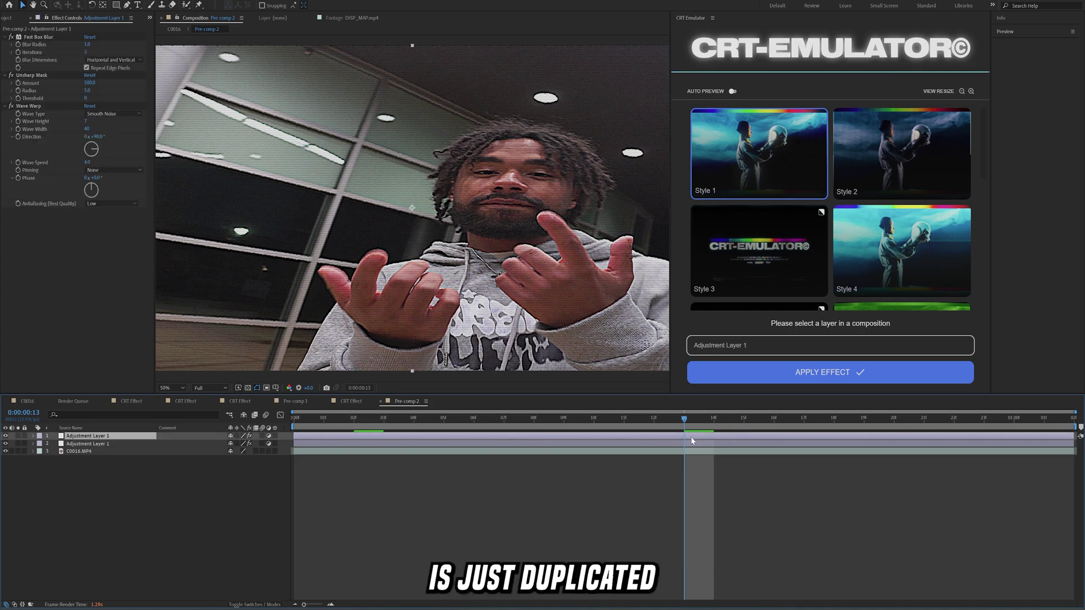
key(ctrl+d)
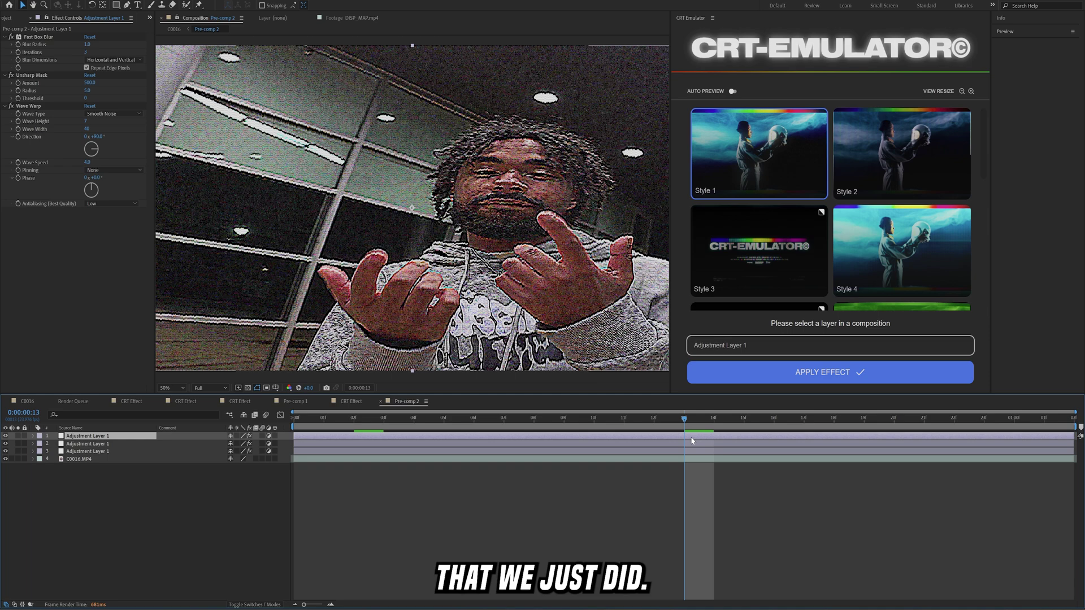
Examine the doubled sharpening and warp texture across the man's face and hands up close, then as a whole fitted picture.
scroll(484, 238, down, 1)
scroll(484, 235, up, 2)
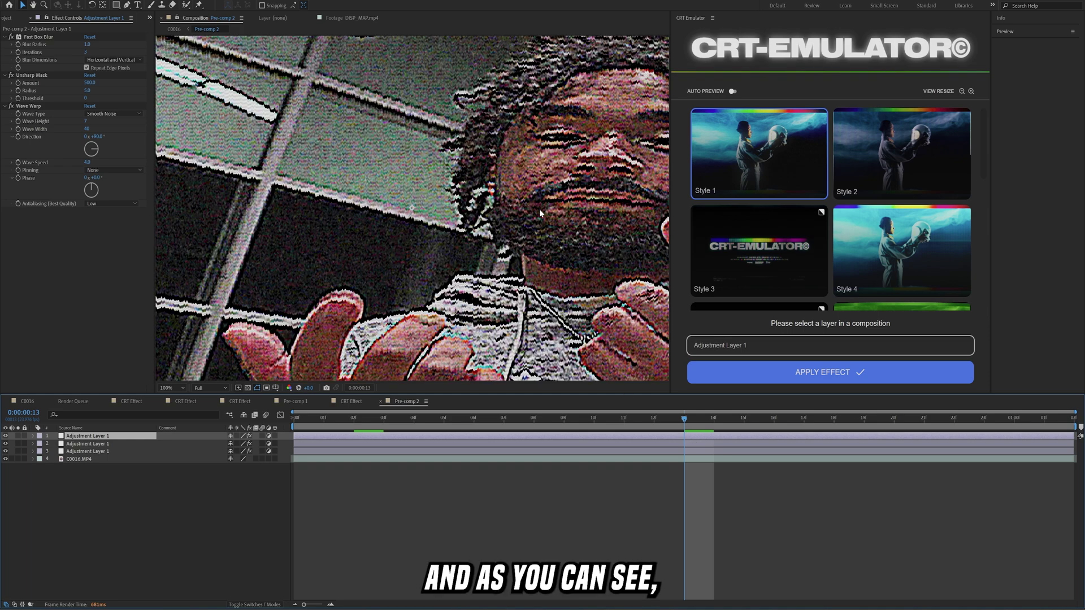
drag(535, 212, 324, 262)
scroll(324, 262, down, 2)
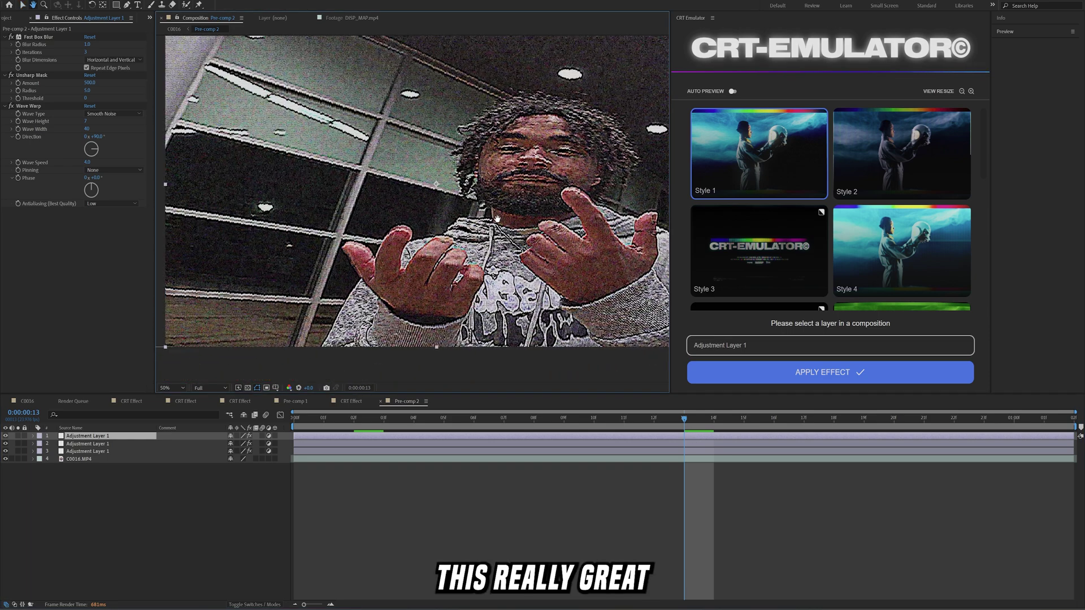
drag(504, 209, 437, 228)
scroll(407, 259, up, 1)
scroll(438, 202, down, 1)
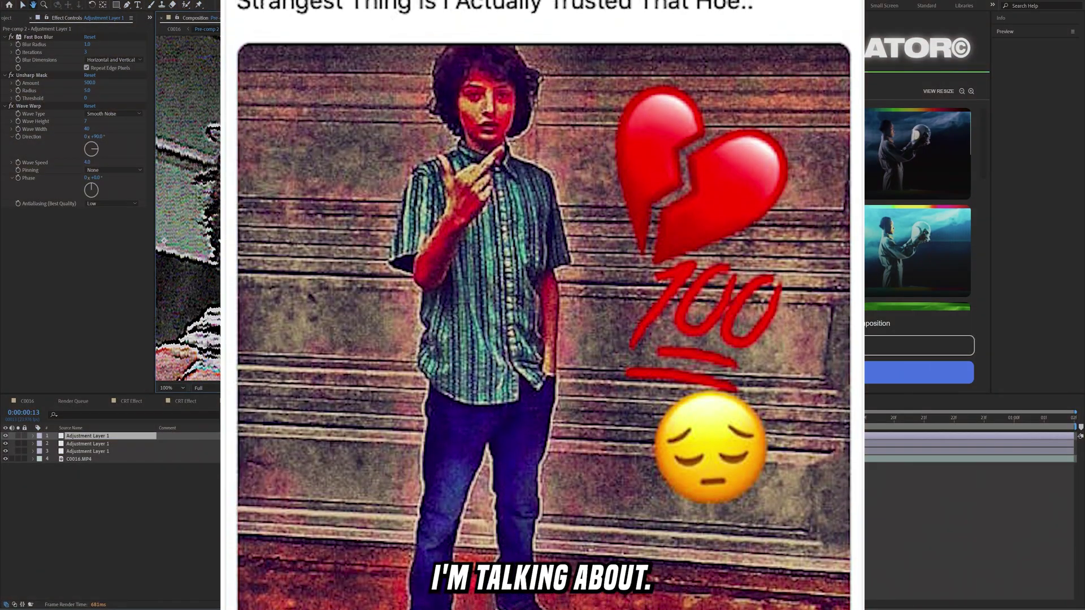
click(174, 387)
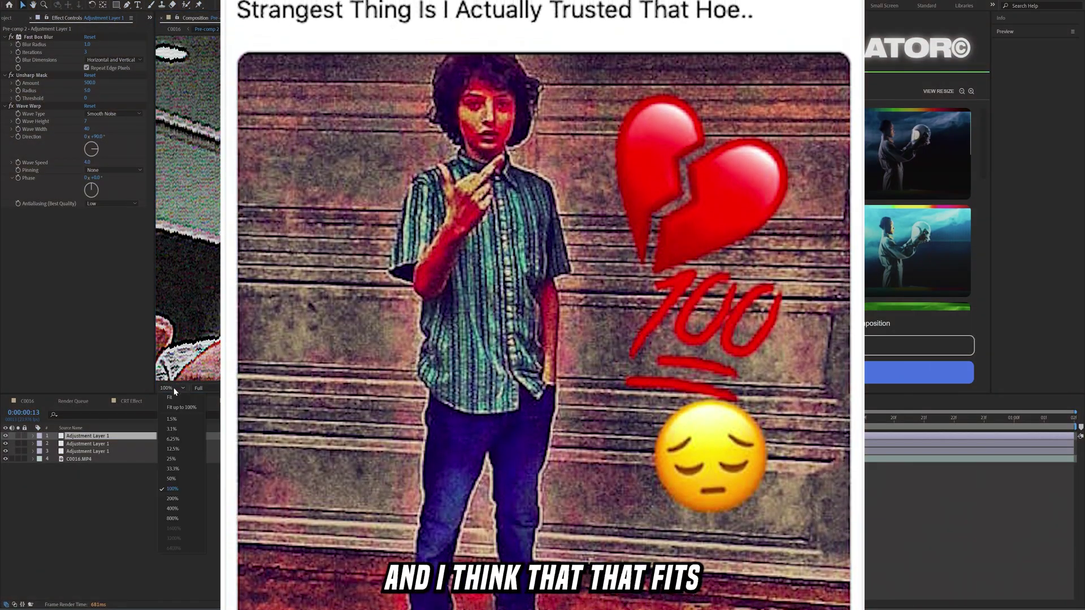
click(178, 397)
scroll(430, 208, up, 1)
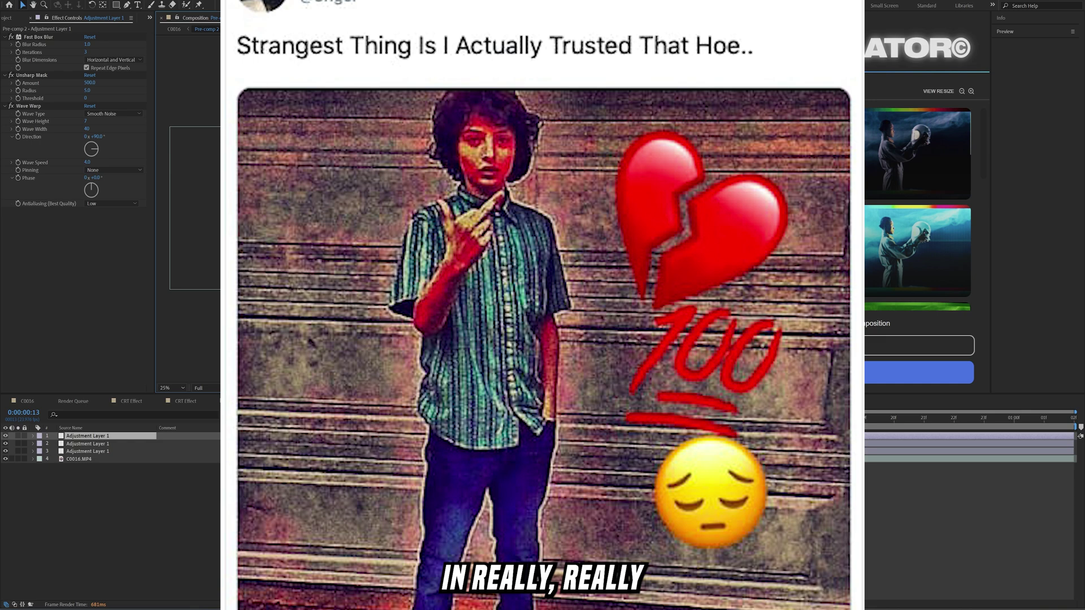
scroll(395, 209, up, 1)
drag(402, 187, 394, 240)
click(176, 387)
click(187, 399)
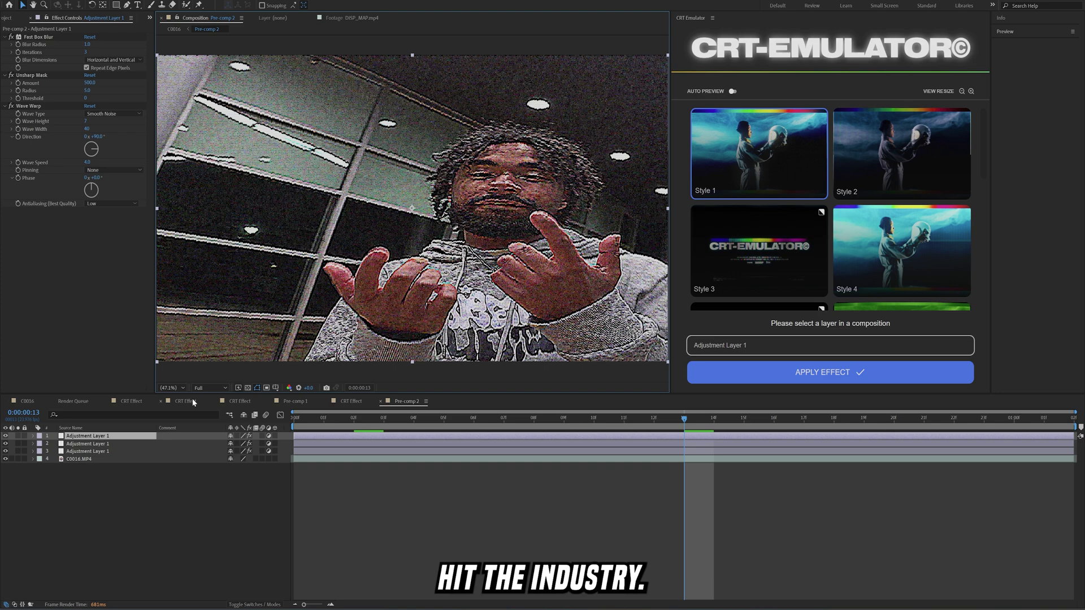
Move to frame 2 of Pre-comp 2 and check the layered distortion there with the top adjustment layer selected.
click(427, 469)
click(360, 419)
click(380, 437)
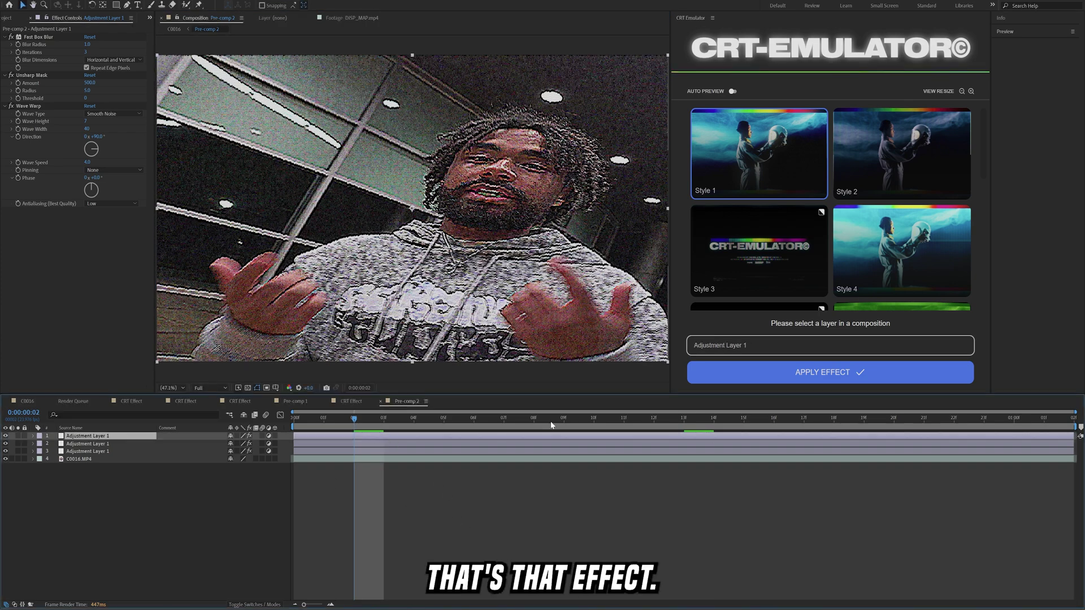
scroll(413, 218, up, 2)
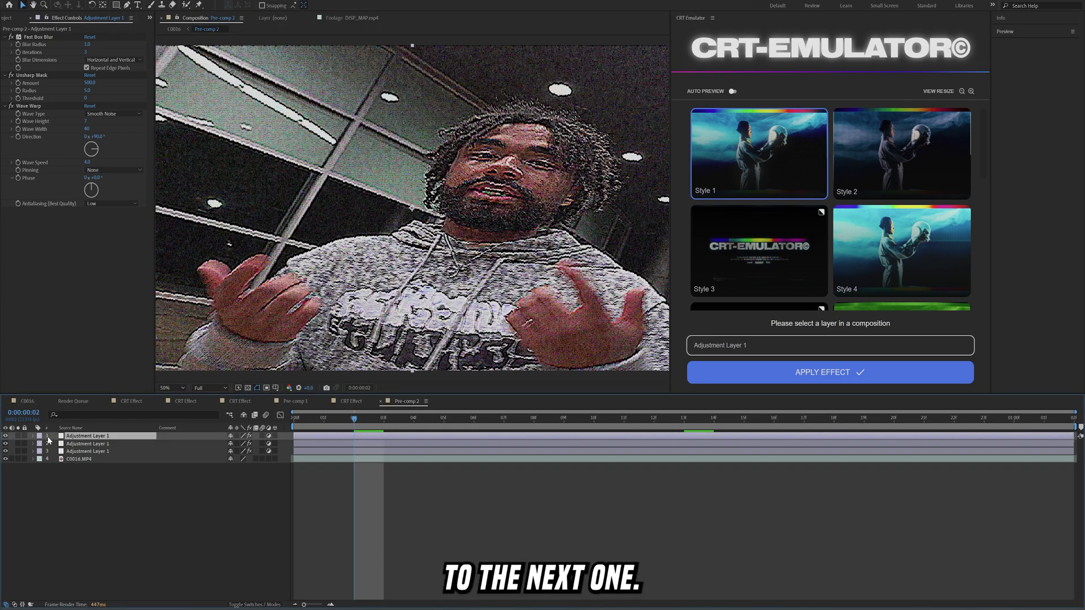
drag(49, 437, 57, 449)
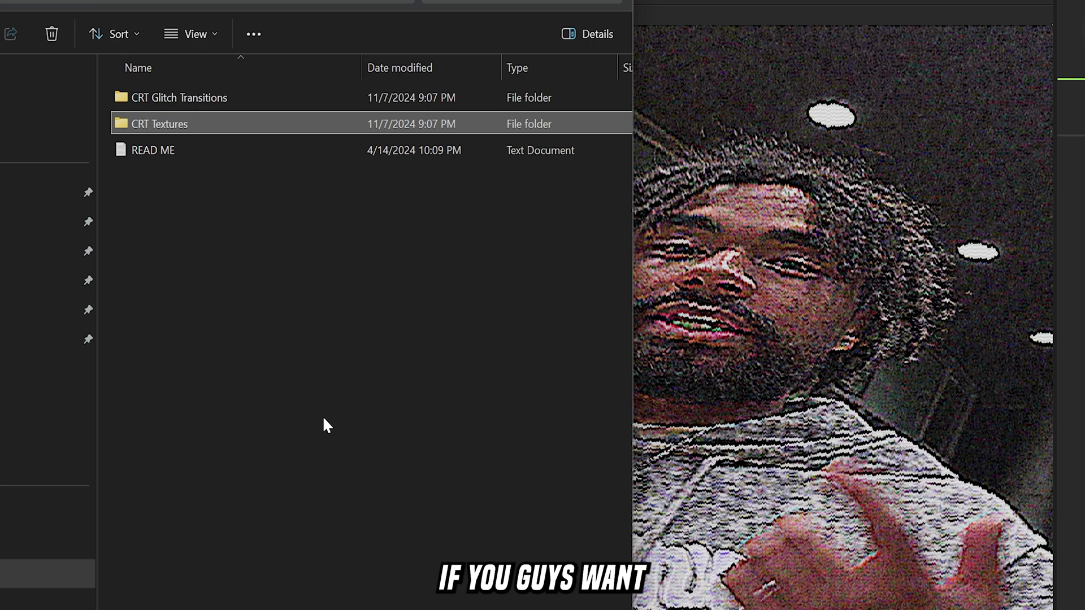
Switch to File Explorer and select the CRT Glitch Transitions folder in the CRT pack.
click(273, 330)
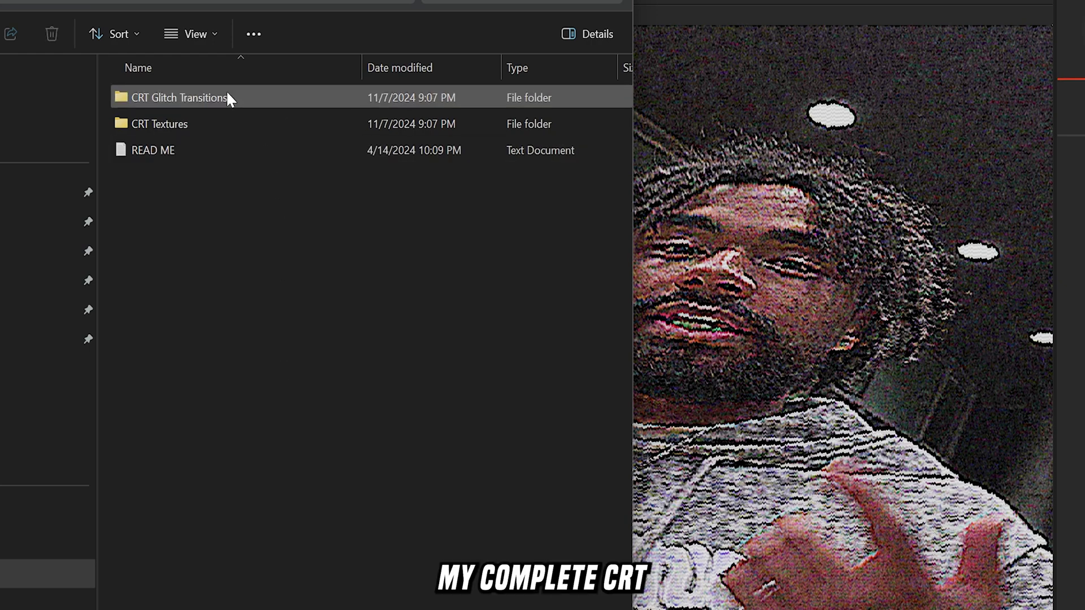
mouse_move(227, 95)
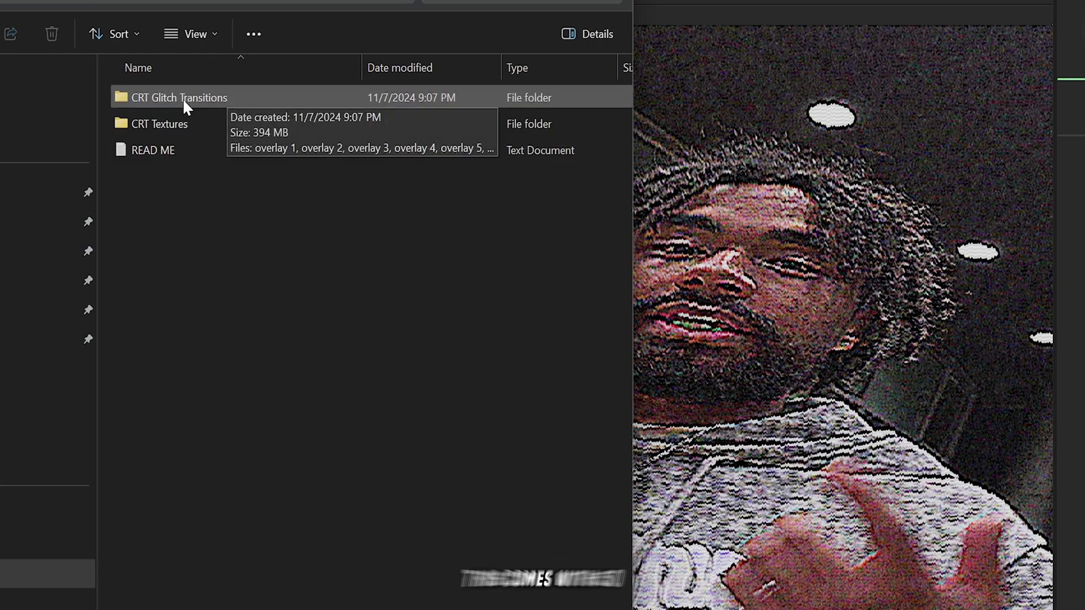
click(154, 97)
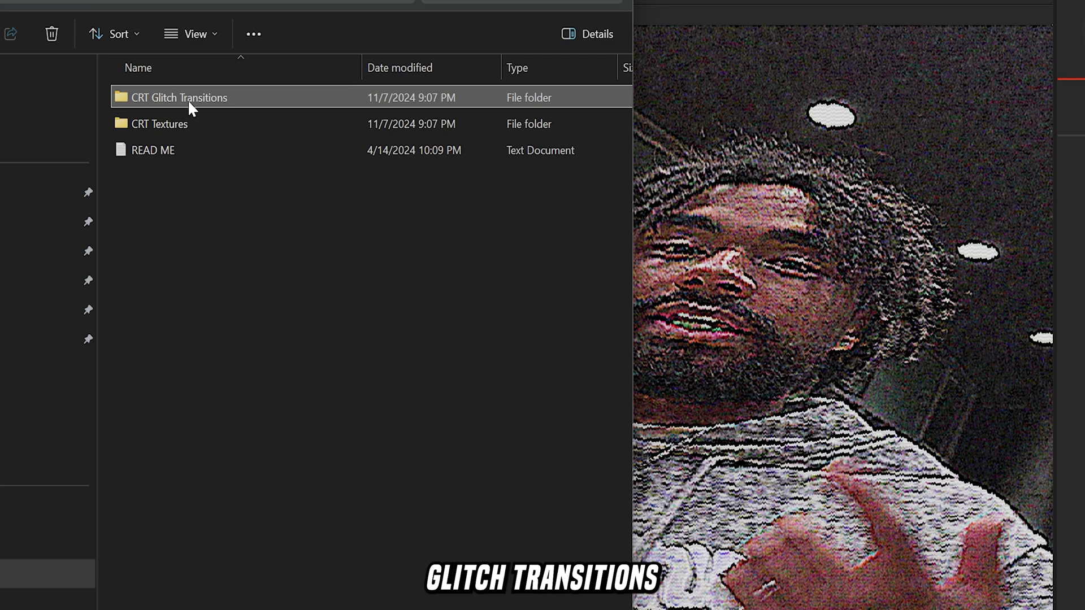
Open the CRT Textures folder and add the crt 39 texture as the top layer of Pre-comp 2.
click(153, 124)
mouse_move(220, 123)
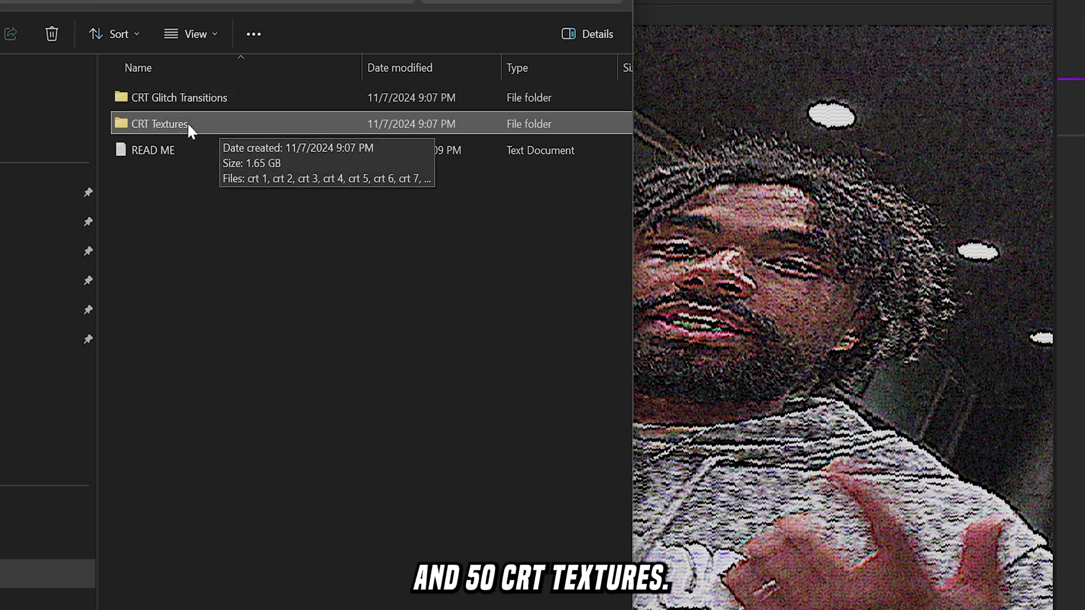
double_click(186, 122)
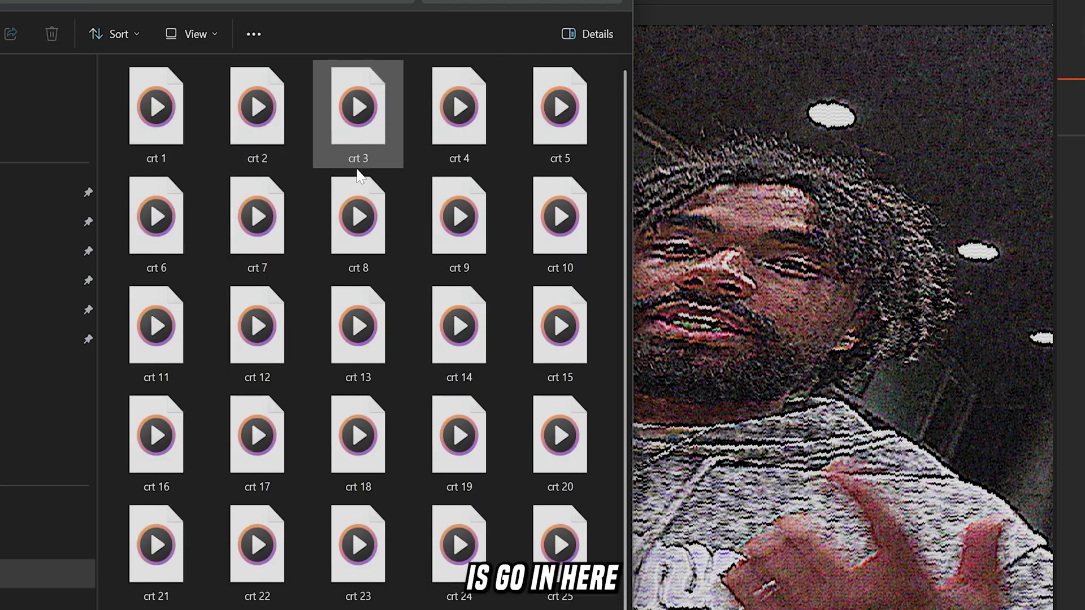
scroll(339, 339, down, 5)
drag(459, 529, 757, 565)
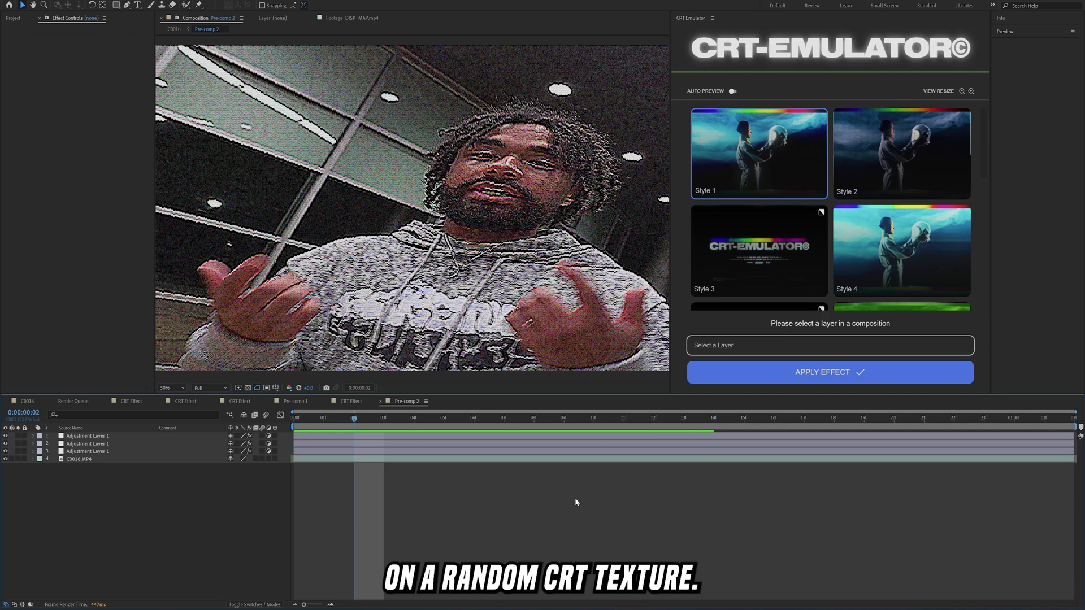
Move to frame 5 and set the crt 39.mov layer's blending mode to Screen.
drag(411, 421, 454, 421)
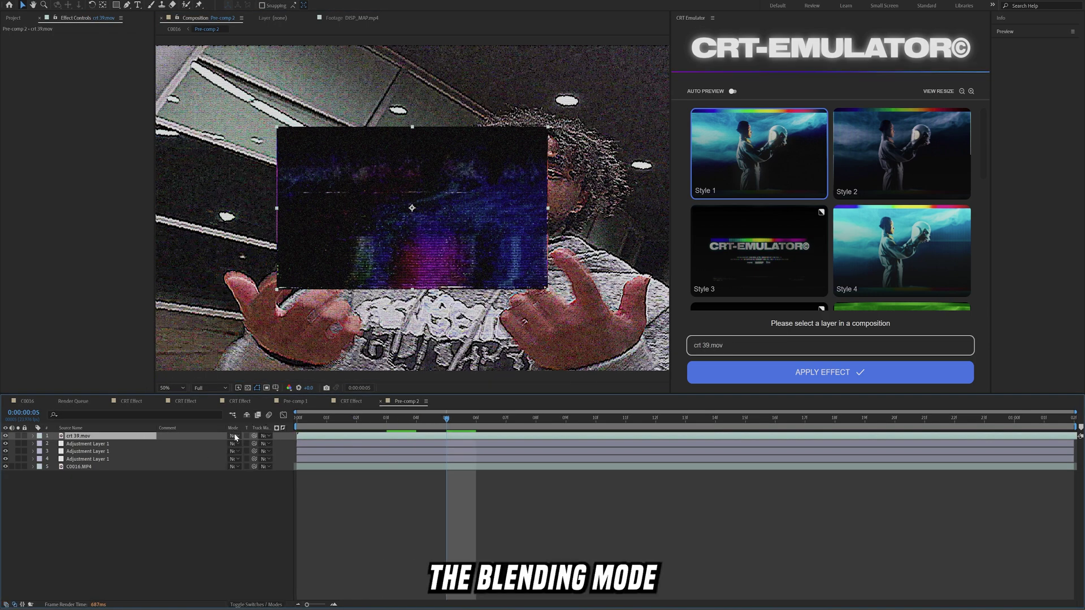
click(235, 437)
click(254, 136)
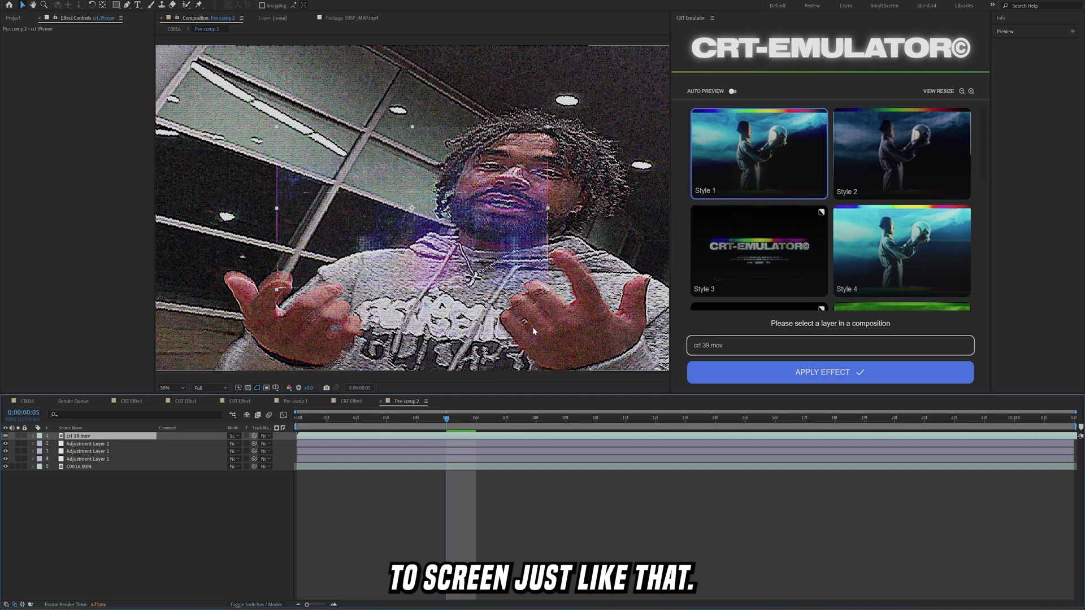
Scale the crt 39.mov layer up to about 290% so it covers the whole frame, and preview it.
key(s)
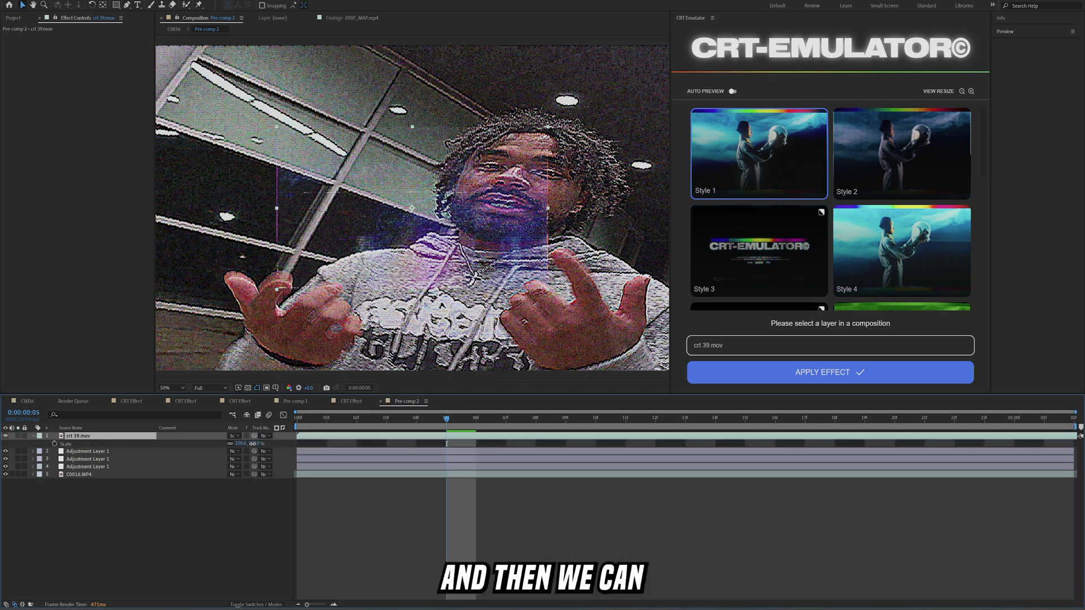
drag(252, 444, 326, 437)
key(space)
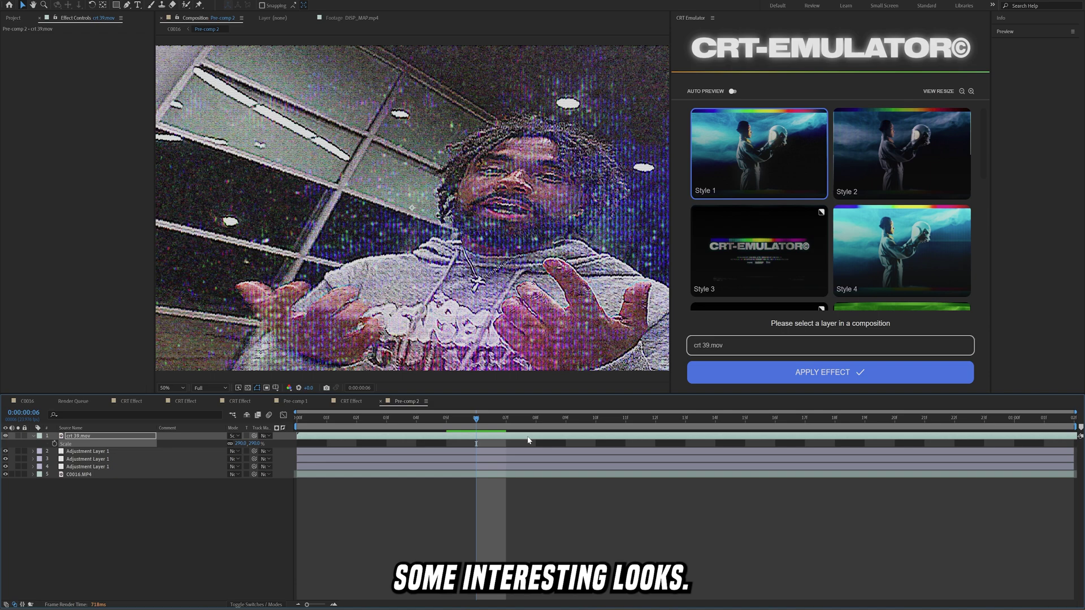
Flip the crt 39.mov texture vertically, reduce its height, and lower its opacity for a subtler look.
scroll(500, 239, down, 2)
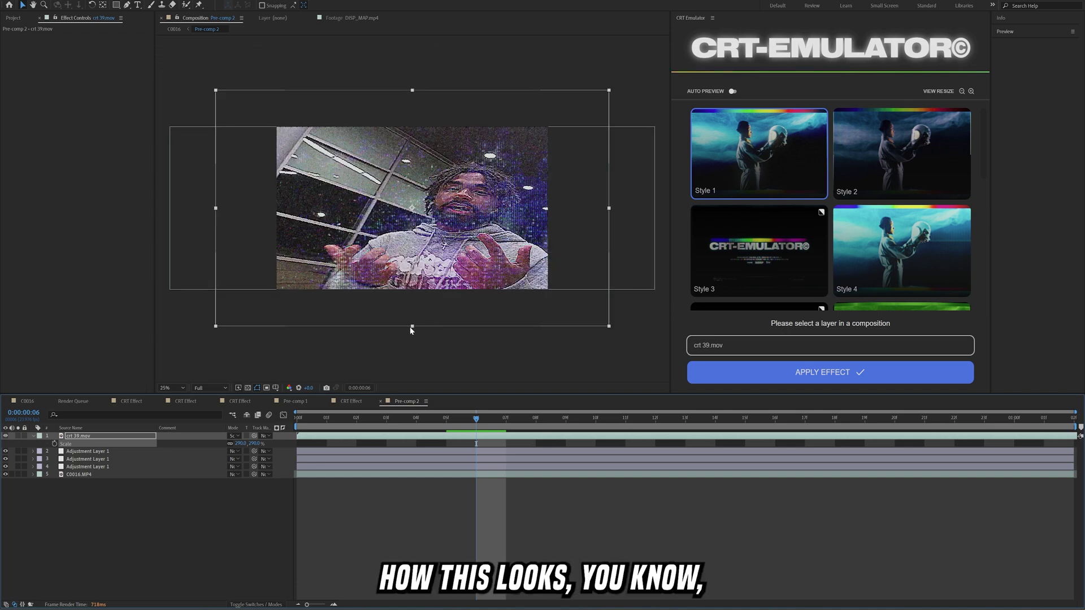
drag(412, 327, 412, 106)
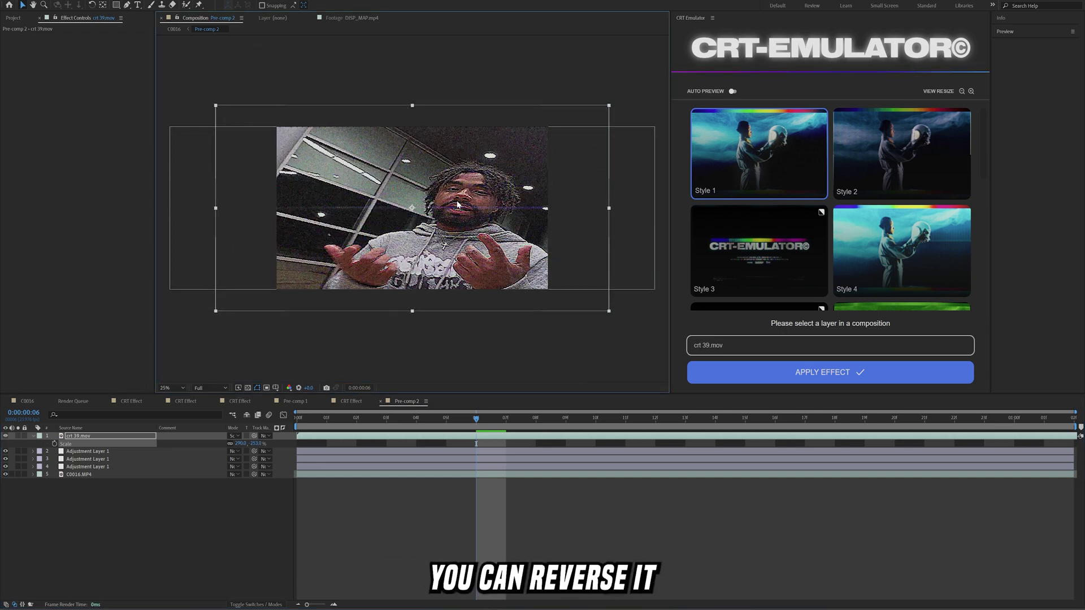
key(t)
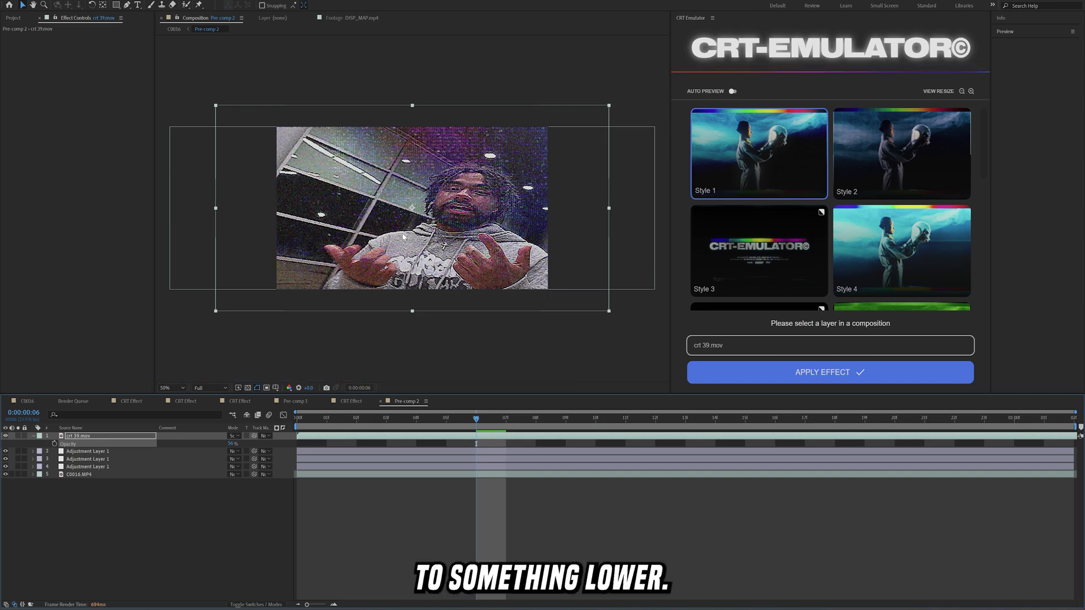
scroll(503, 228, up, 2)
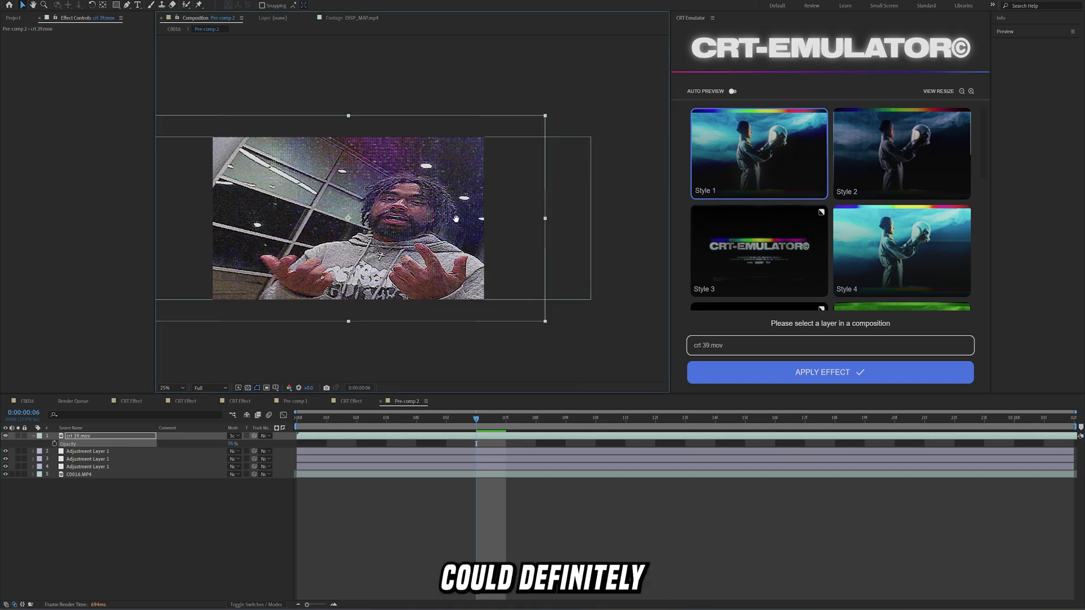
mouse_move(456, 218)
mouse_down()
mouse_move(558, 169)
mouse_move(453, 225)
mouse_up()
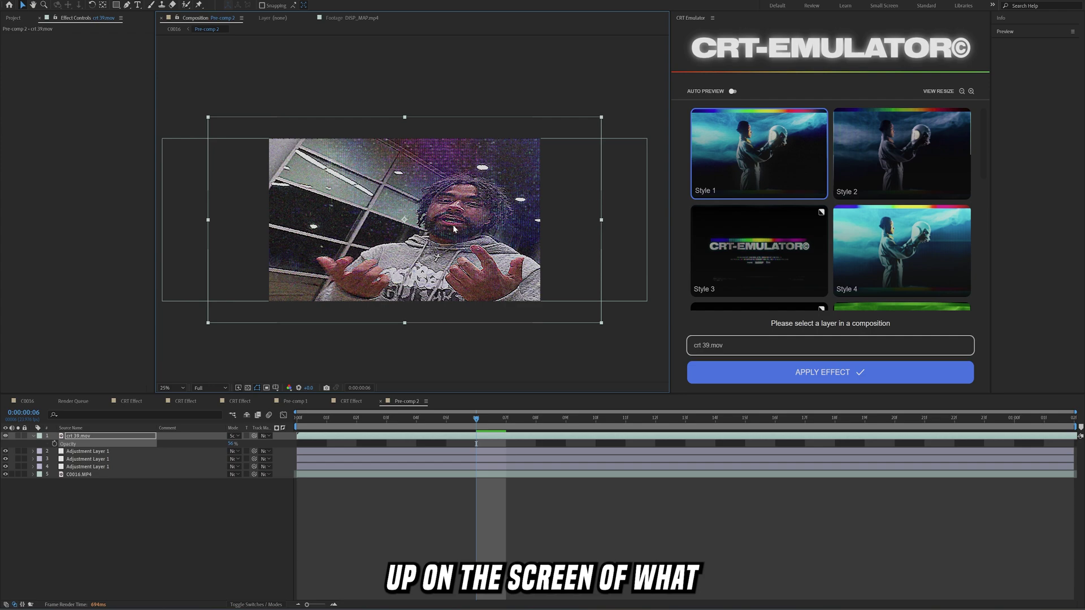
click(176, 398)
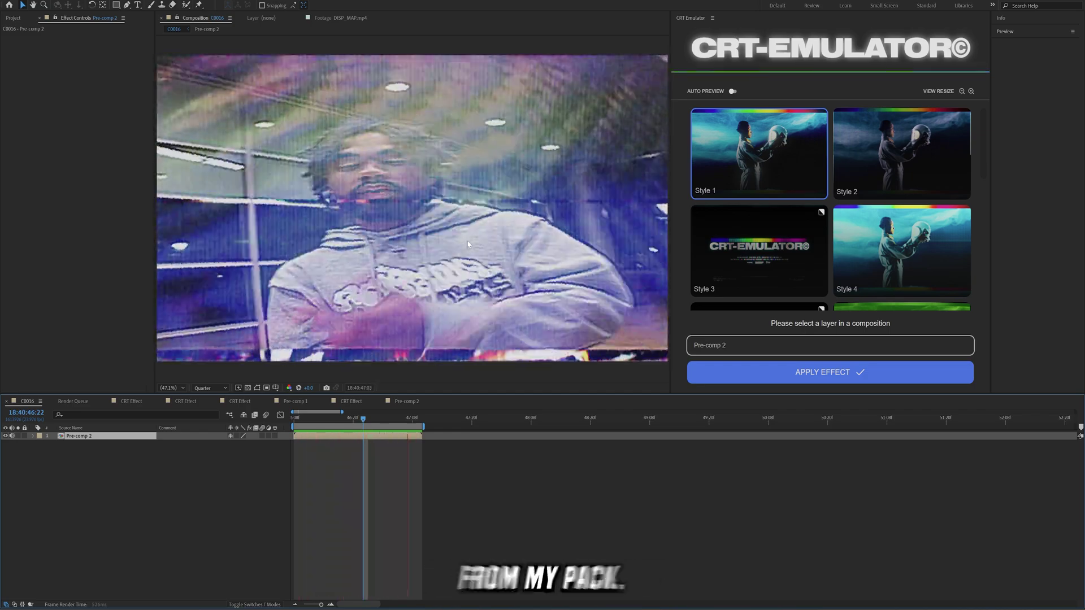
Review the footage in C0016 and scrub to the cut between the two C0016.MP4 clips at 18:40:47:10.
scroll(468, 244, up, 1)
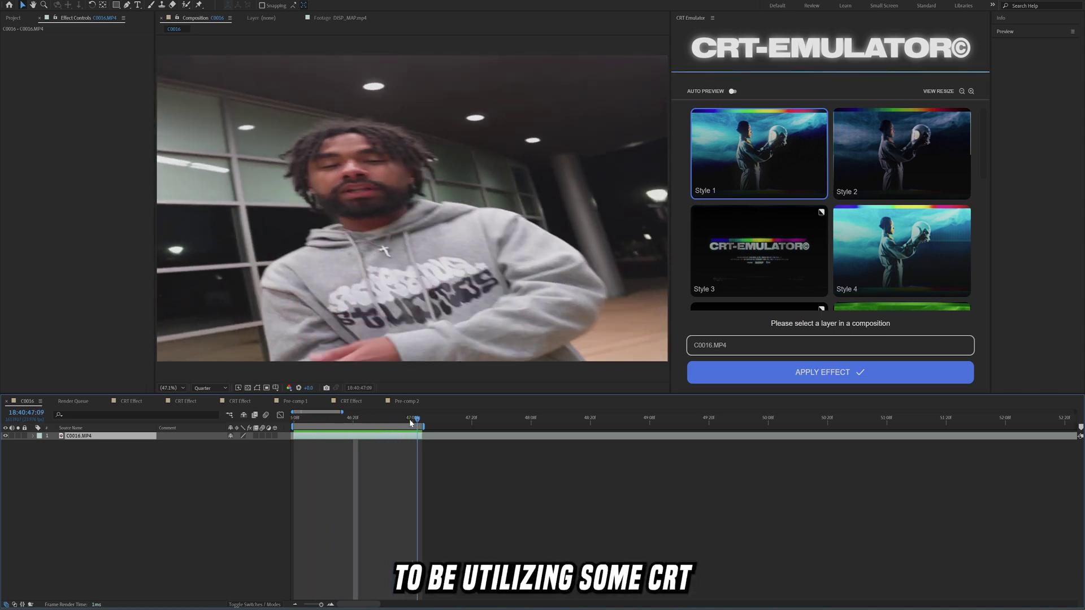
drag(409, 422, 362, 420)
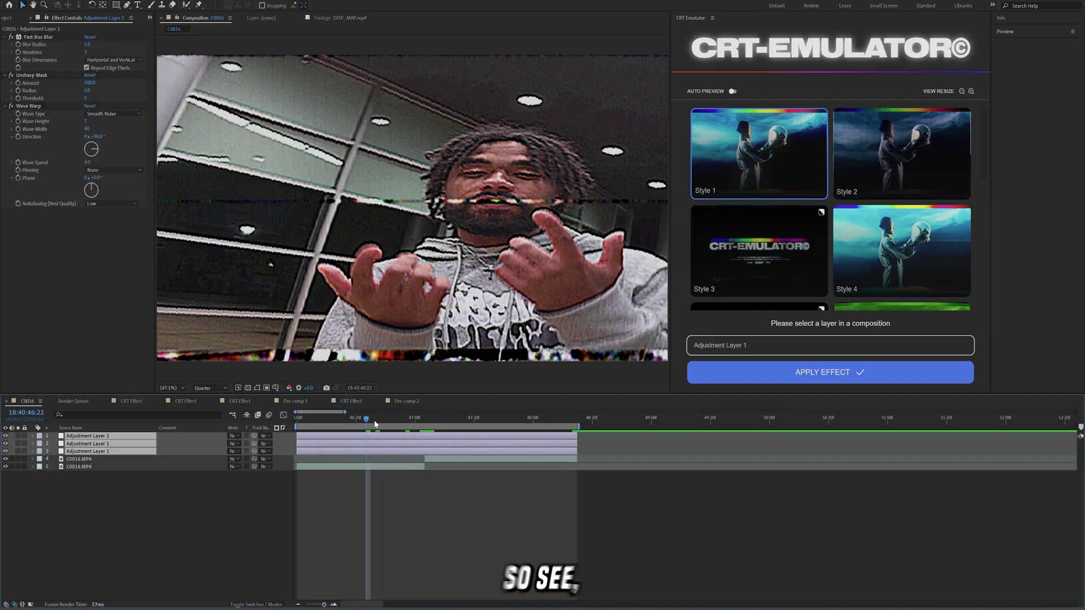
drag(403, 421, 425, 425)
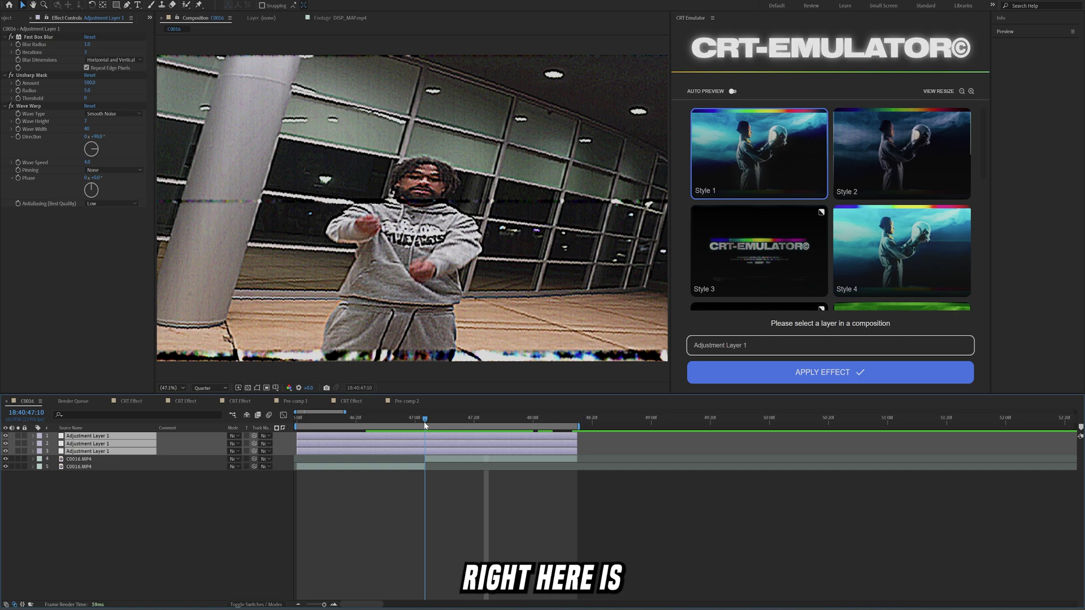
Add the overlay 34 clip from File Explorer as the top layer in C0016, centred over the cut.
click(207, 513)
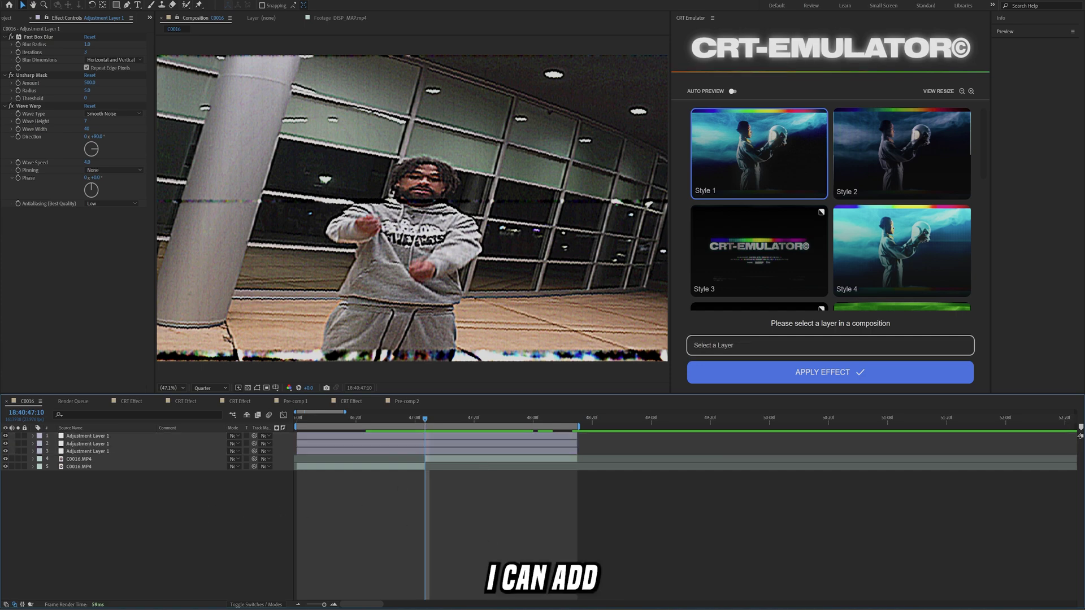
click(512, 571)
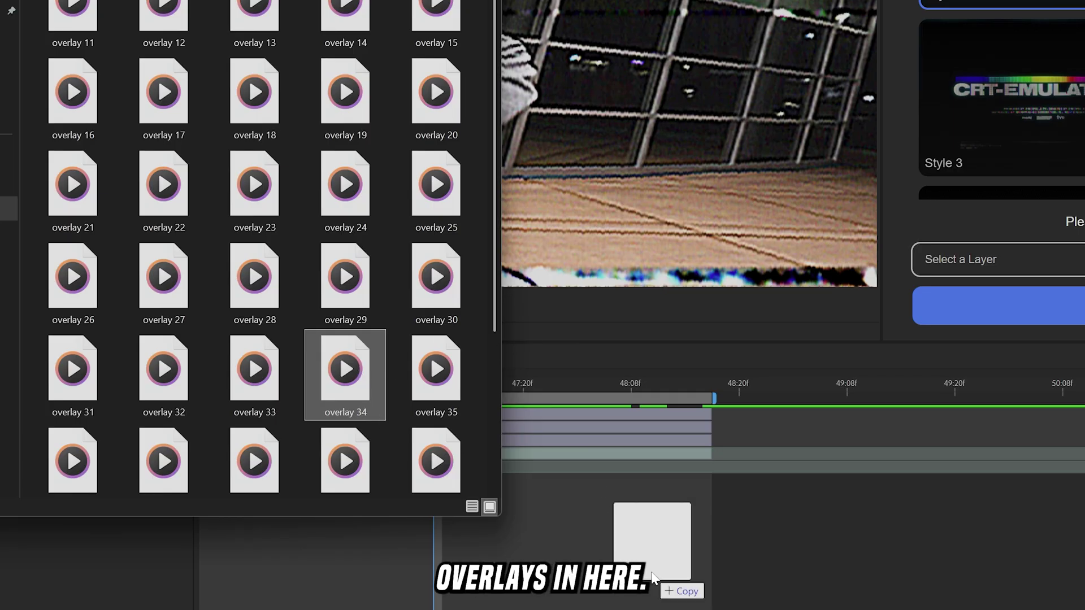
drag(652, 577, 650, 574)
drag(342, 419, 422, 436)
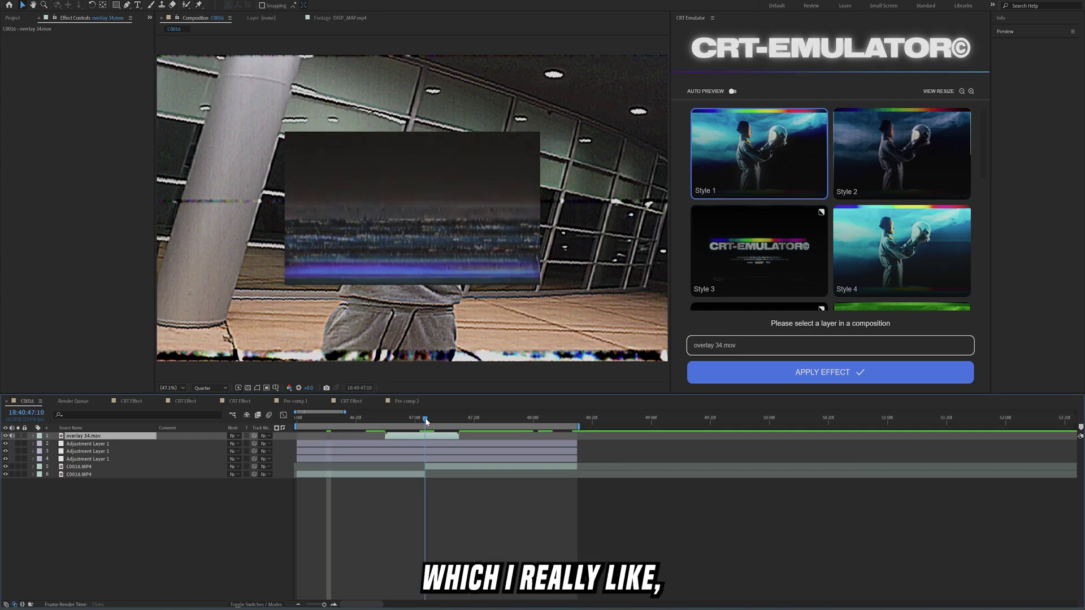
Set the overlay 34.mov layer's blending mode to Add and scale it up to fill the frame.
click(256, 605)
click(232, 437)
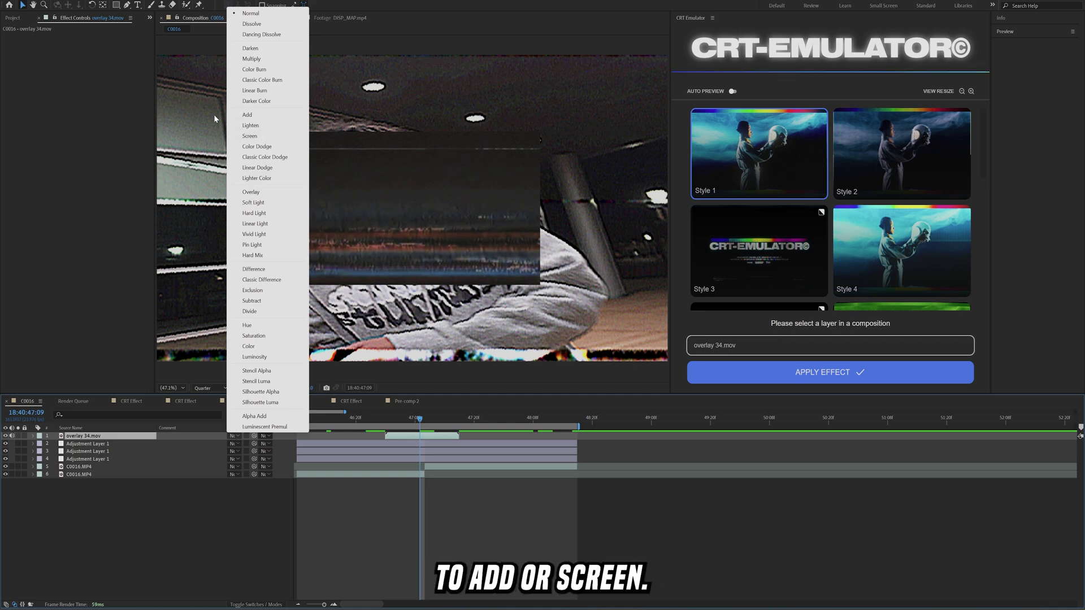
click(247, 114)
key(s)
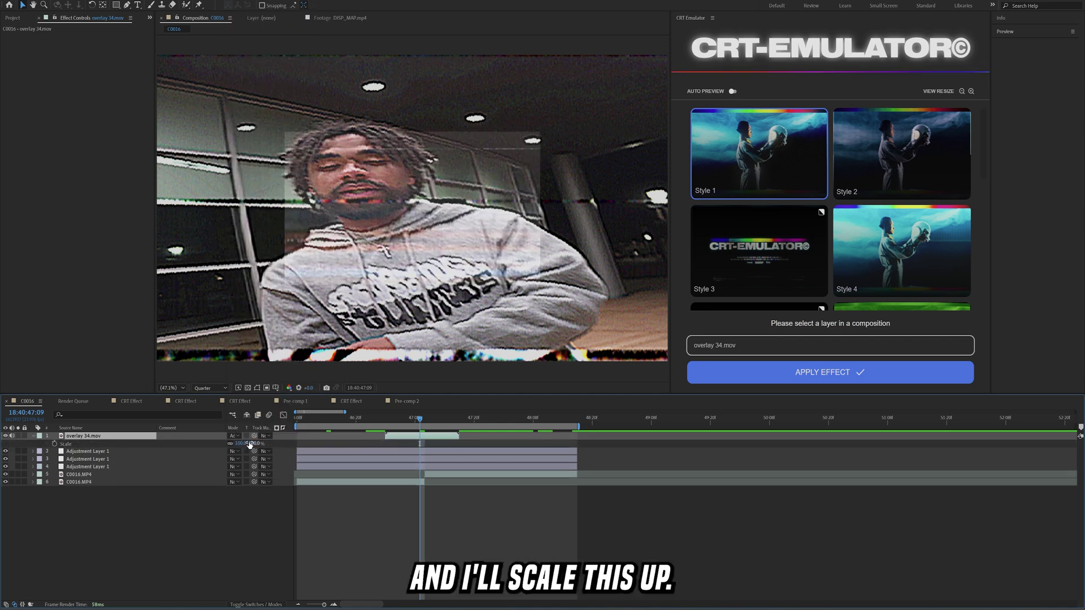
drag(250, 444, 315, 443)
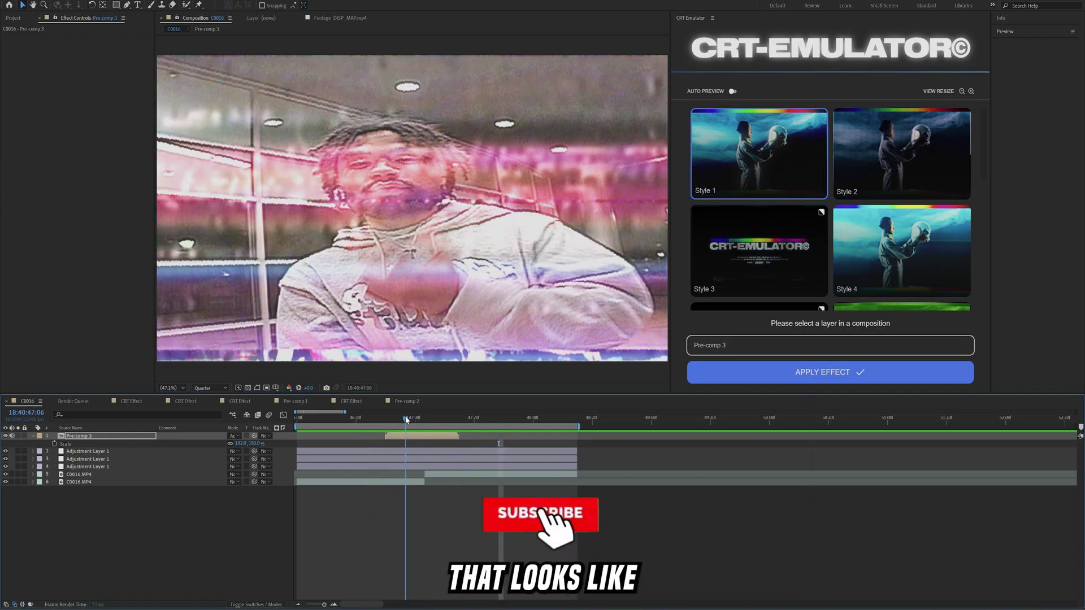
Pre-compose the three adjustment layers and both C0016.MP4 clips, moving all attributes into the new composition.
drag(406, 419, 425, 423)
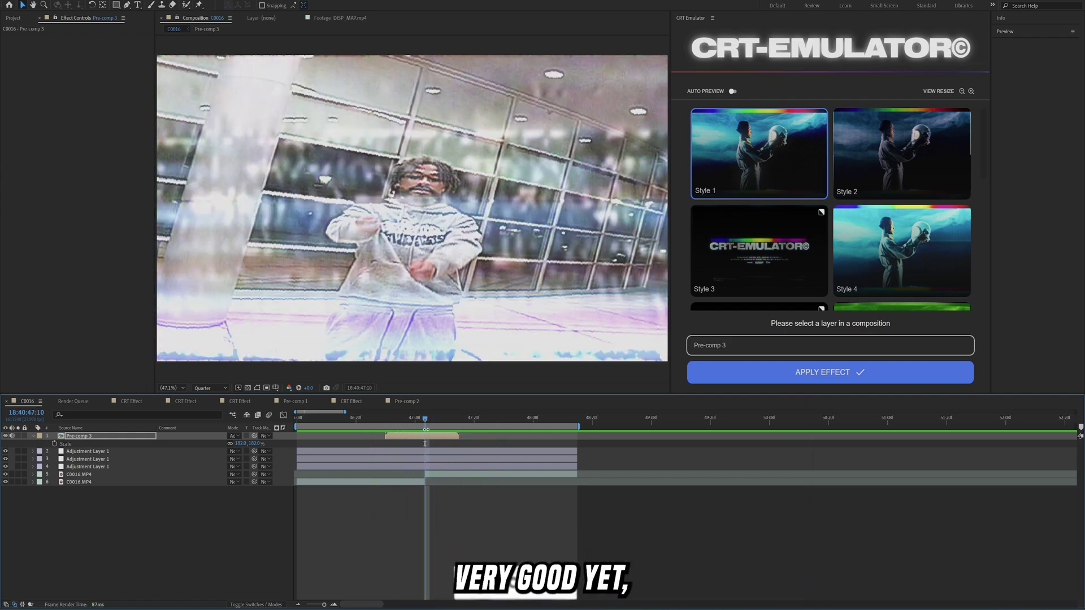
click(371, 452)
shift+click(60, 482)
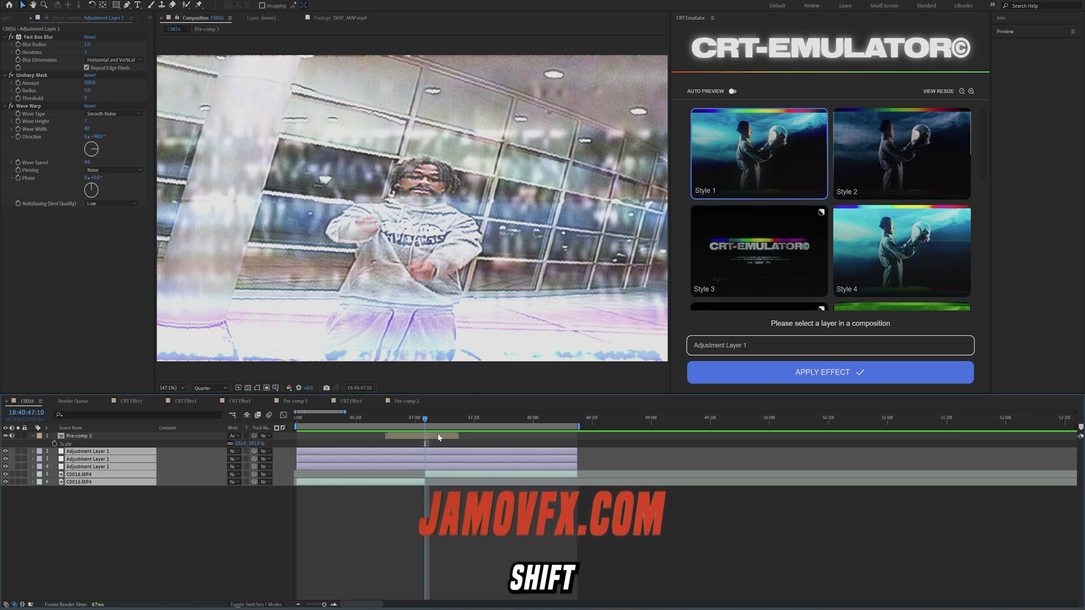
key(ctrl+shift+c)
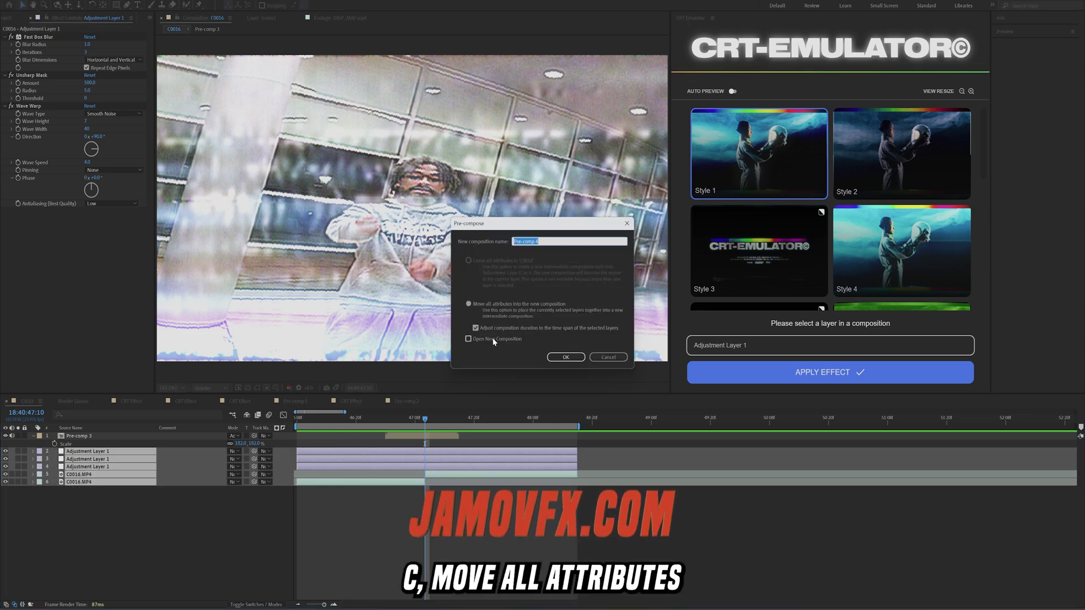
click(565, 357)
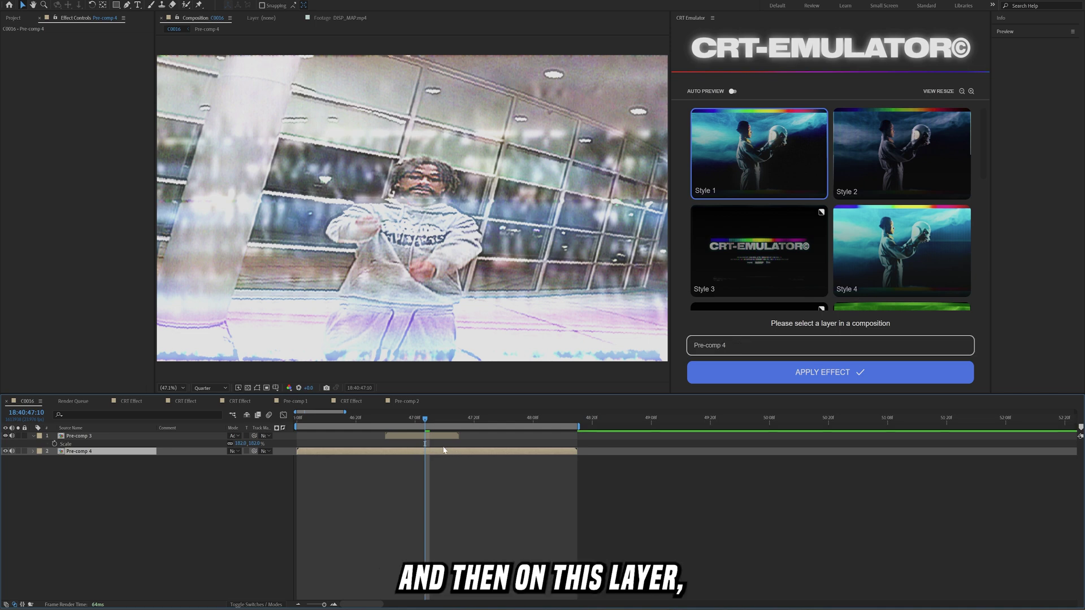
Apply the Displacement Map effect to the Pre-comp 4 layer.
key(ctrl+space)
text(displa)
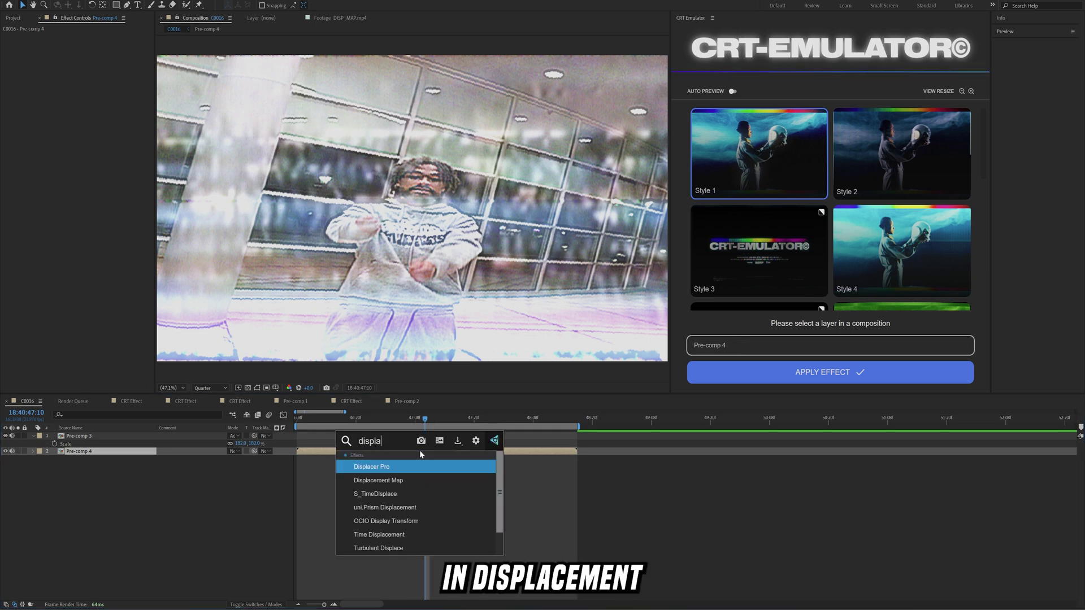
key(Return)
Set the displacement map layer to Pre-comp 3 and rename that overlay layer "transition".
click(95, 45)
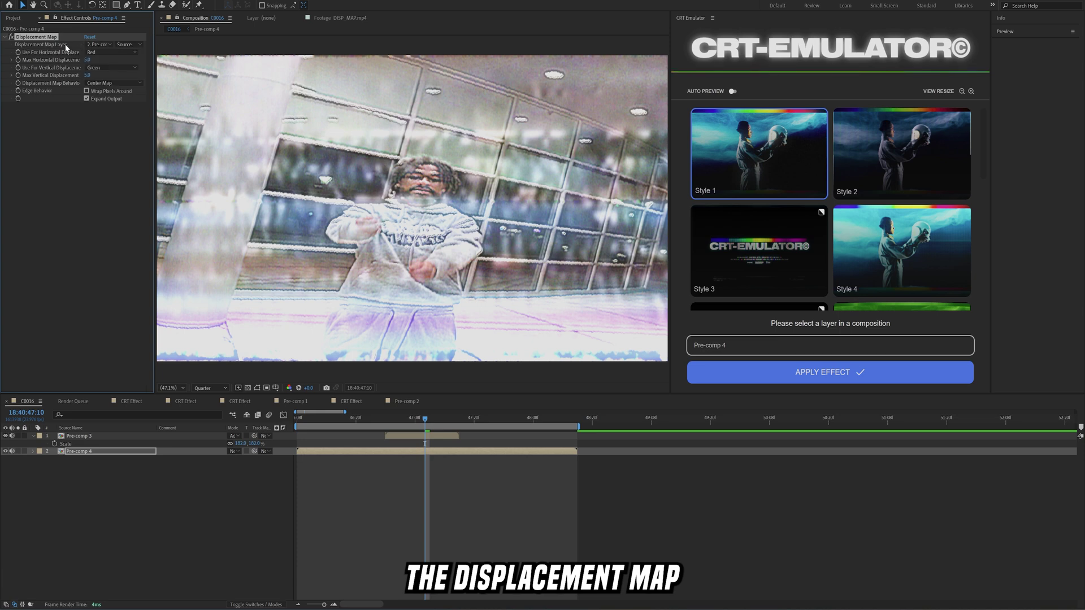
click(104, 45)
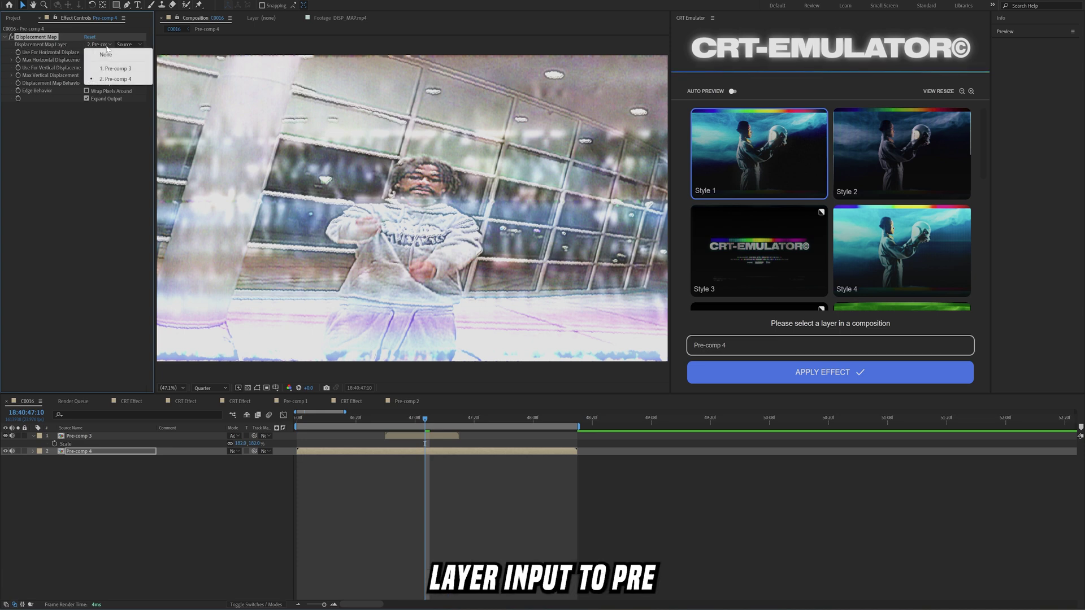
click(112, 68)
click(397, 437)
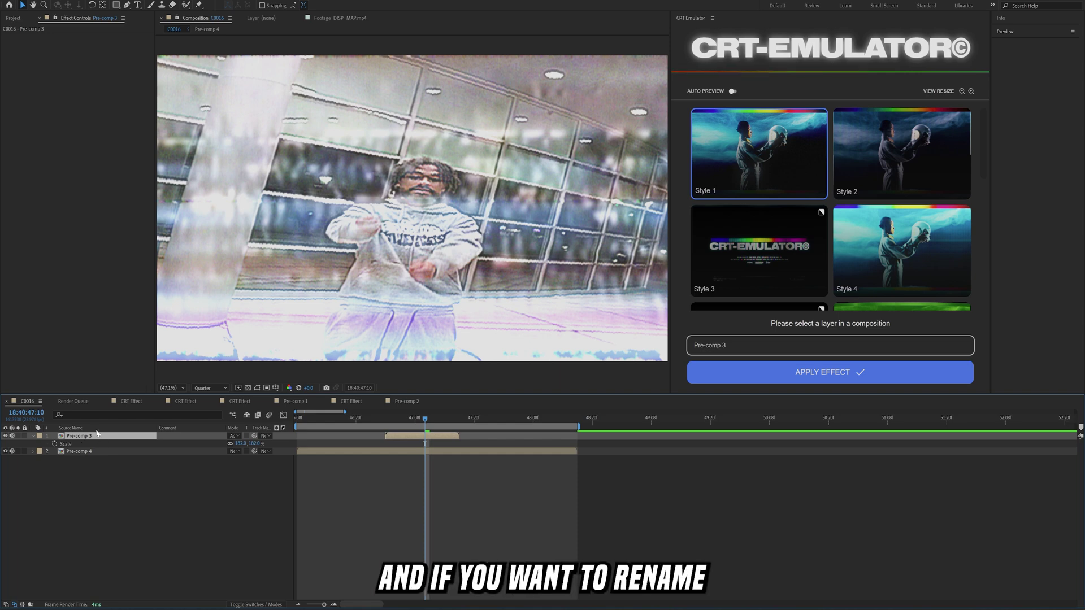
text(transition)
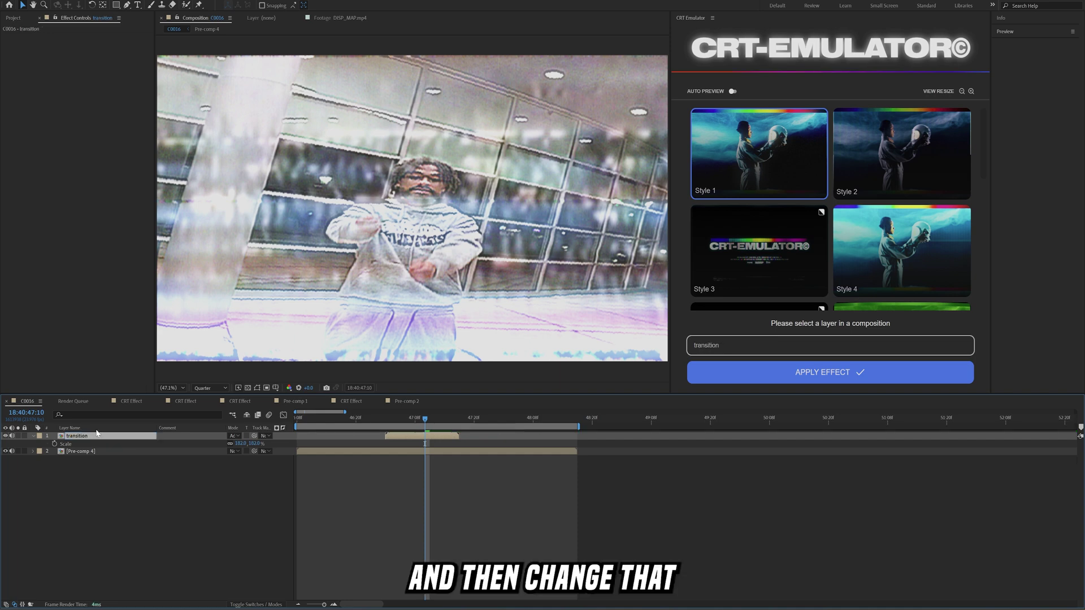
Raise Pre-comp 4's Max Horizontal Displacement to about 800 and its Max Vertical Displacement to about 89.
click(434, 451)
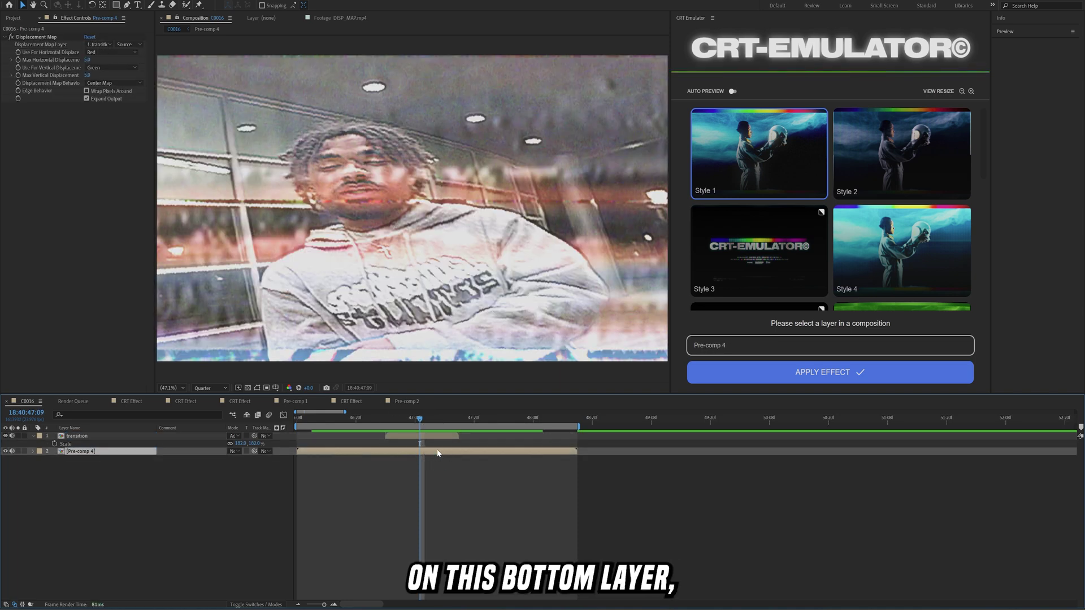
drag(87, 59, 125, 76)
Play and scrub through the cut to examine how the transition overlay displaces the footage before, during and after it.
click(371, 419)
key(space)
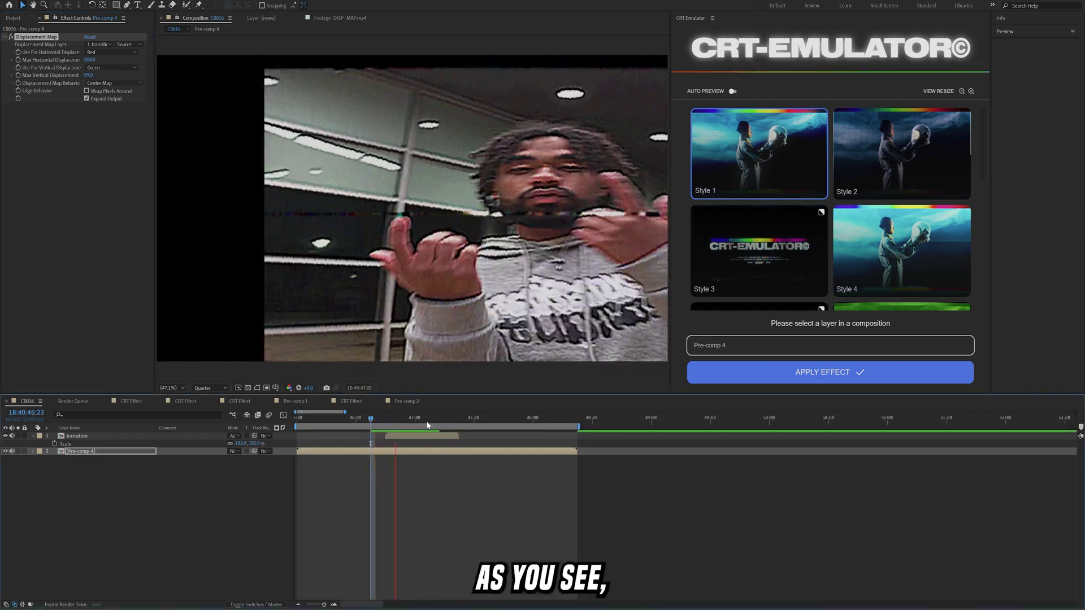
click(356, 419)
key(space)
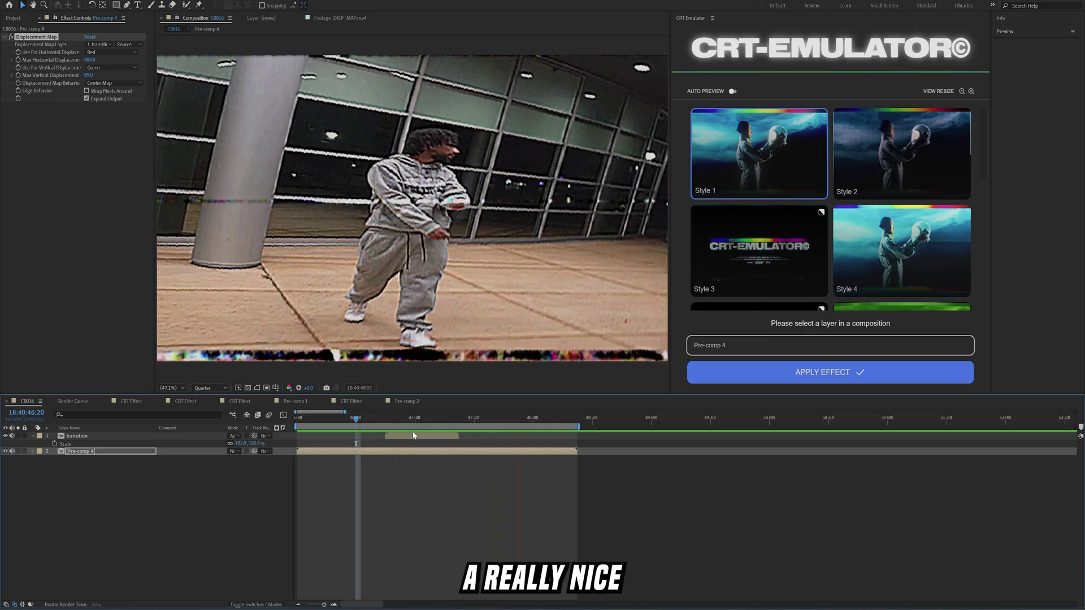
click(406, 419)
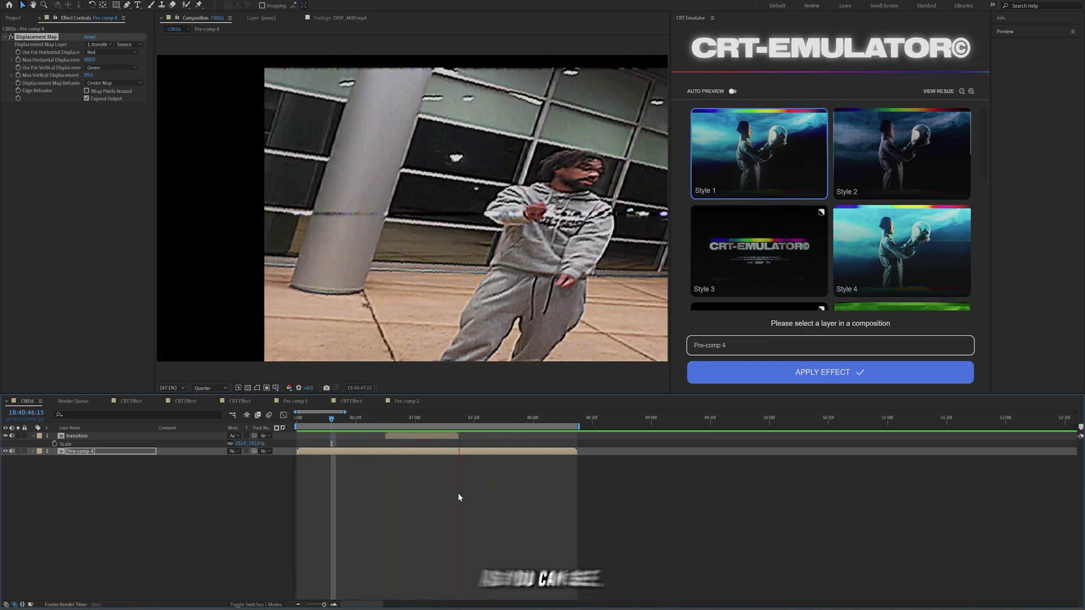
click(411, 418)
drag(434, 420, 401, 419)
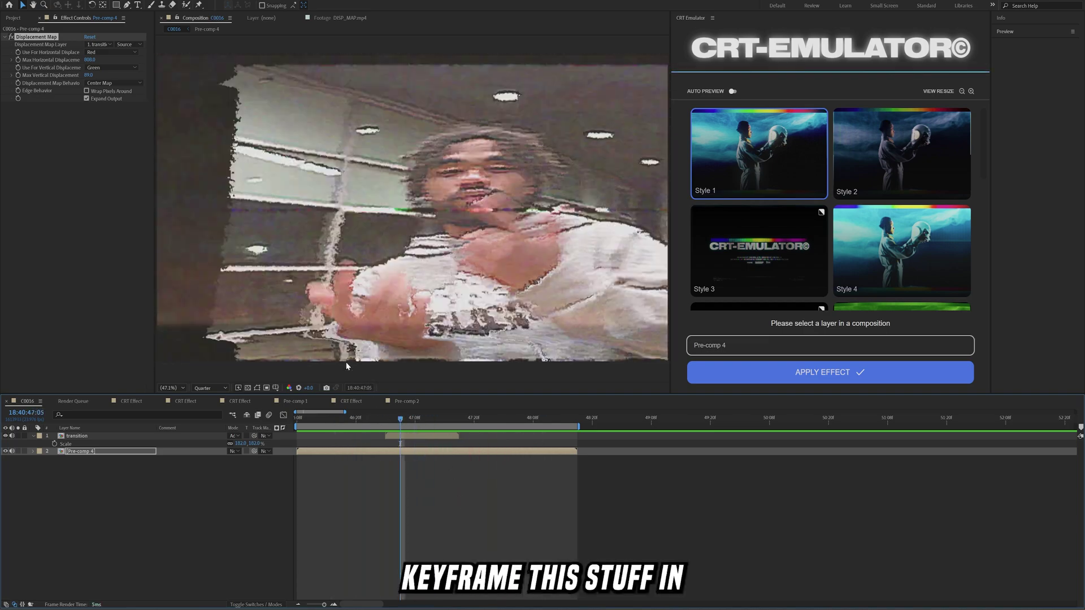
Set Pre-comp 4's Max Horizontal Displacement to about 430 and Max Vertical Displacement to about -160, and preview the transition.
drag(89, 59, 3, 173)
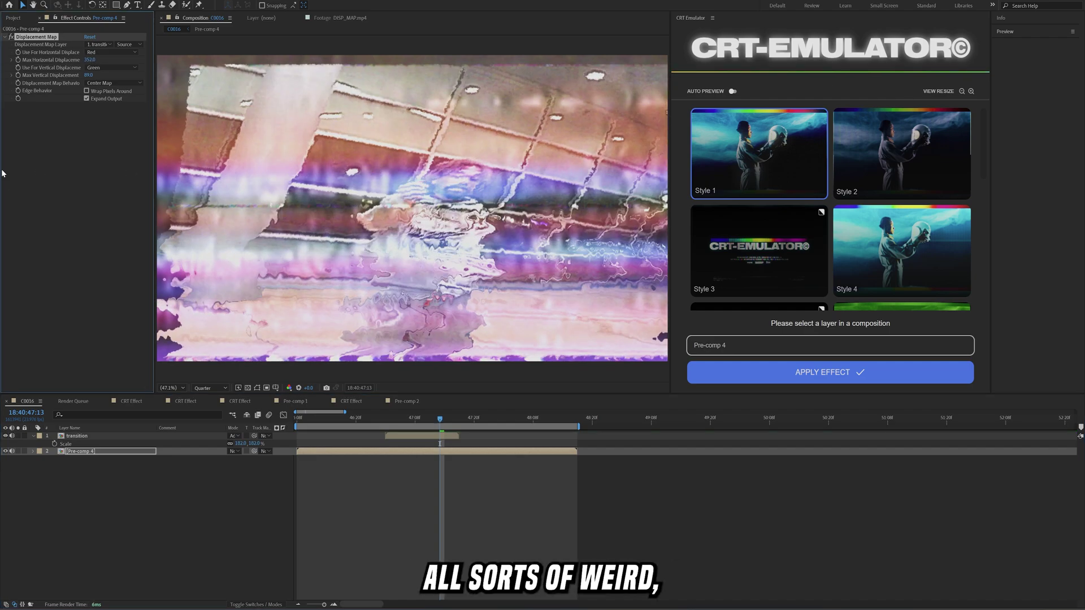
drag(113, 60, 141, 80)
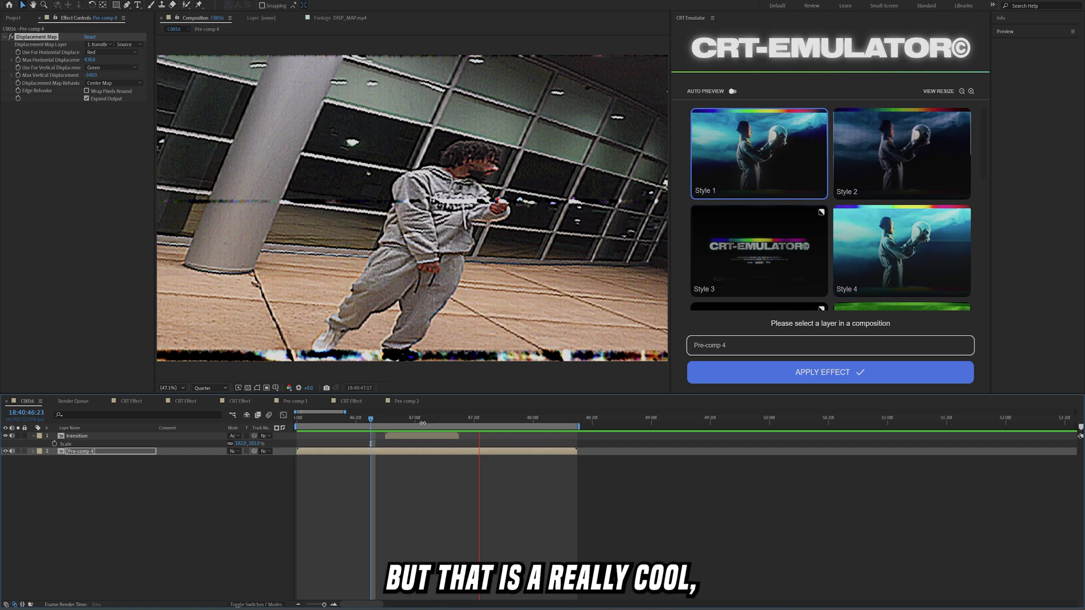
mouse_move(370, 421)
mouse_down()
mouse_move(405, 422)
mouse_move(376, 421)
mouse_up()
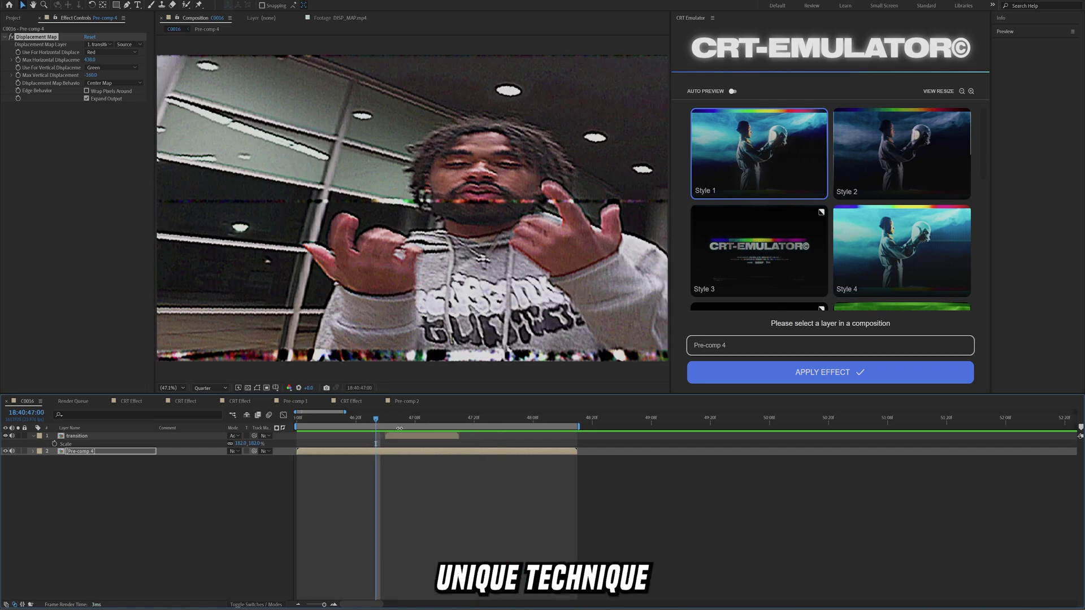
click(336, 423)
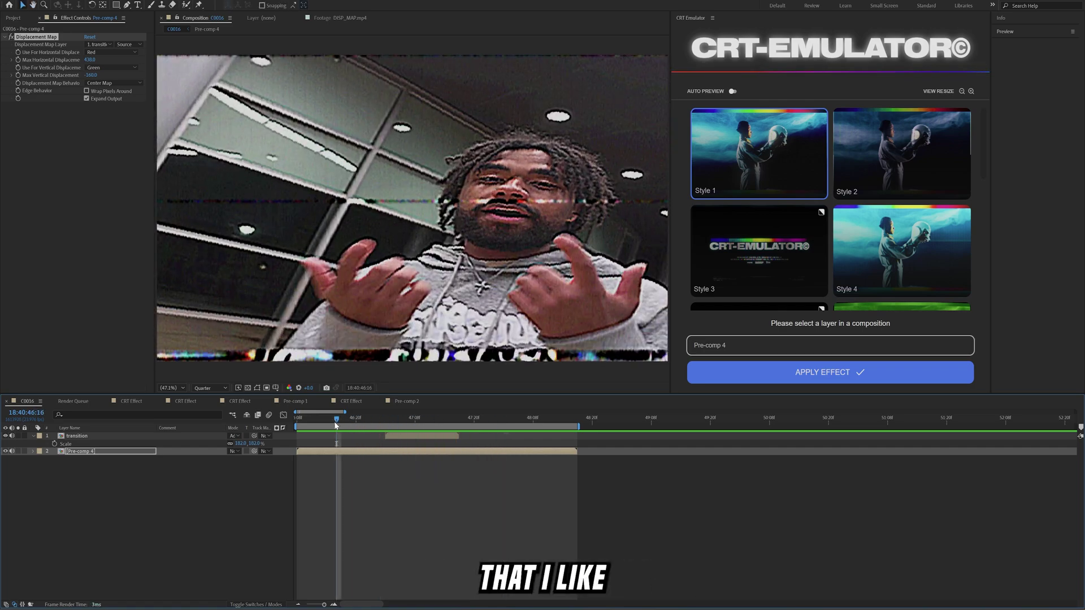
key(space)
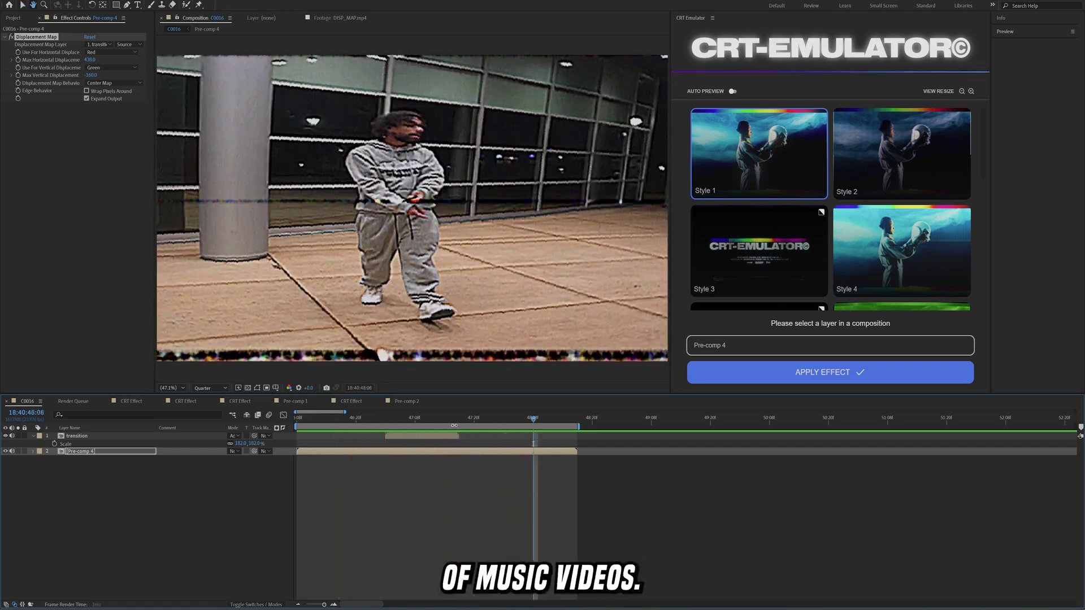
click(414, 421)
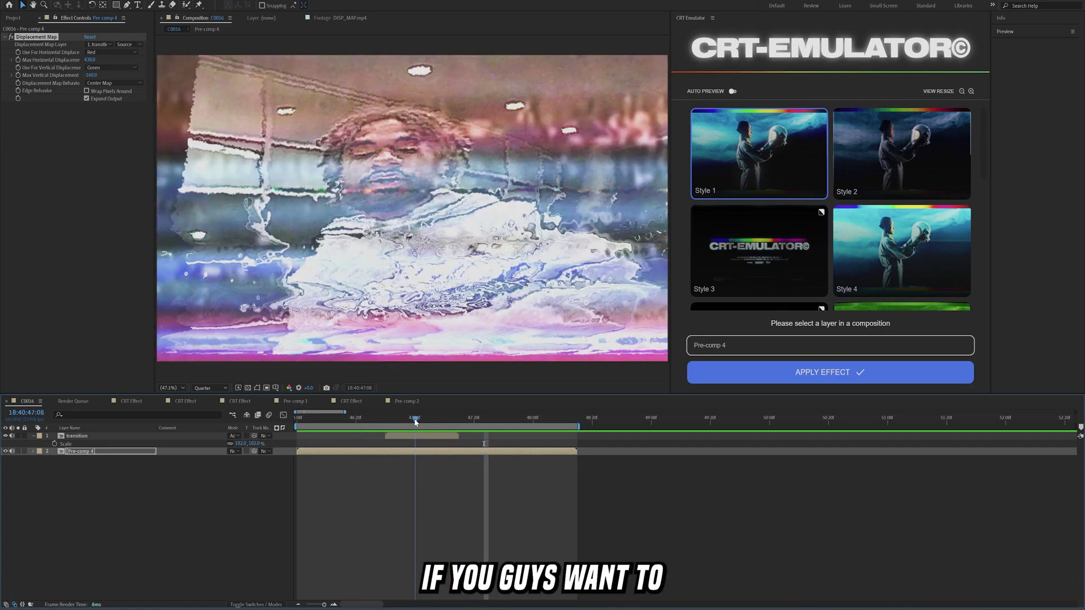
Add an adjustment layer above the transition layer and apply the RSMB effect to it.
click(418, 438)
right_click(201, 507)
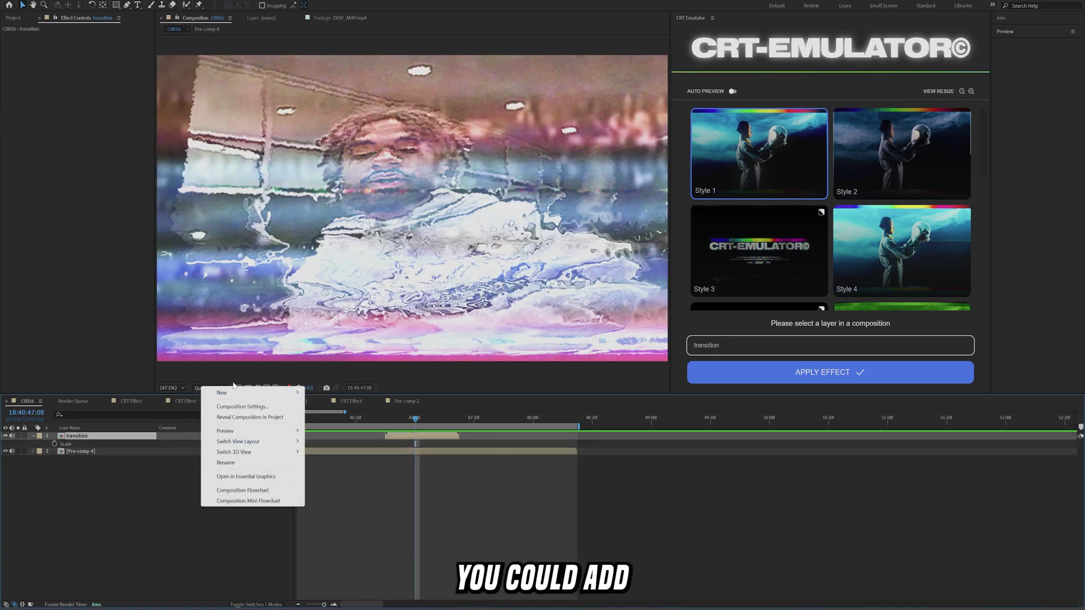
mouse_move(260, 393)
click(346, 469)
key(ctrl+space)
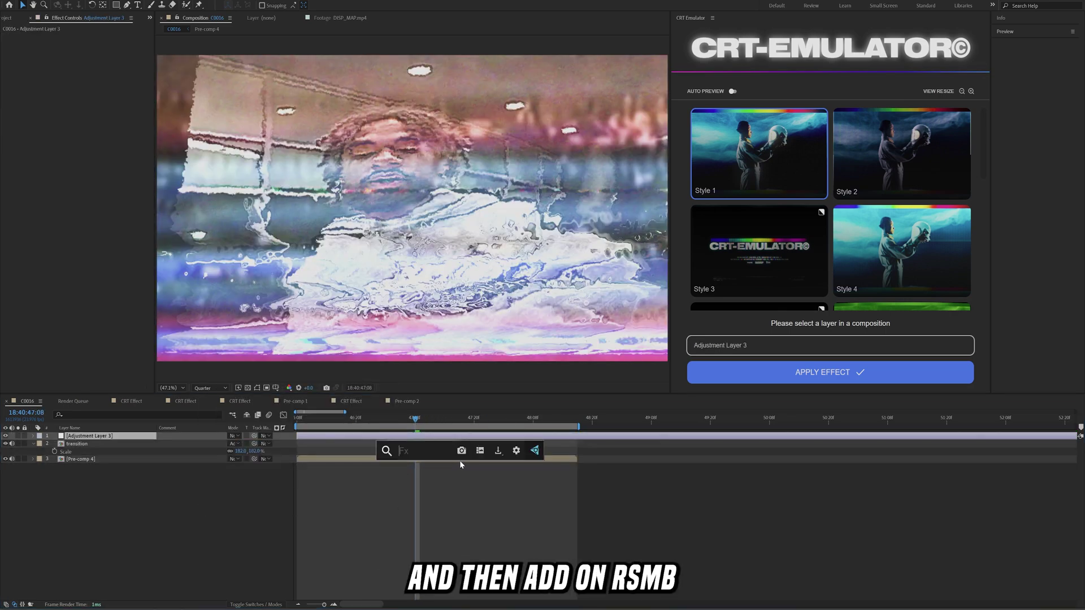
text(rsmb)
key(Return)
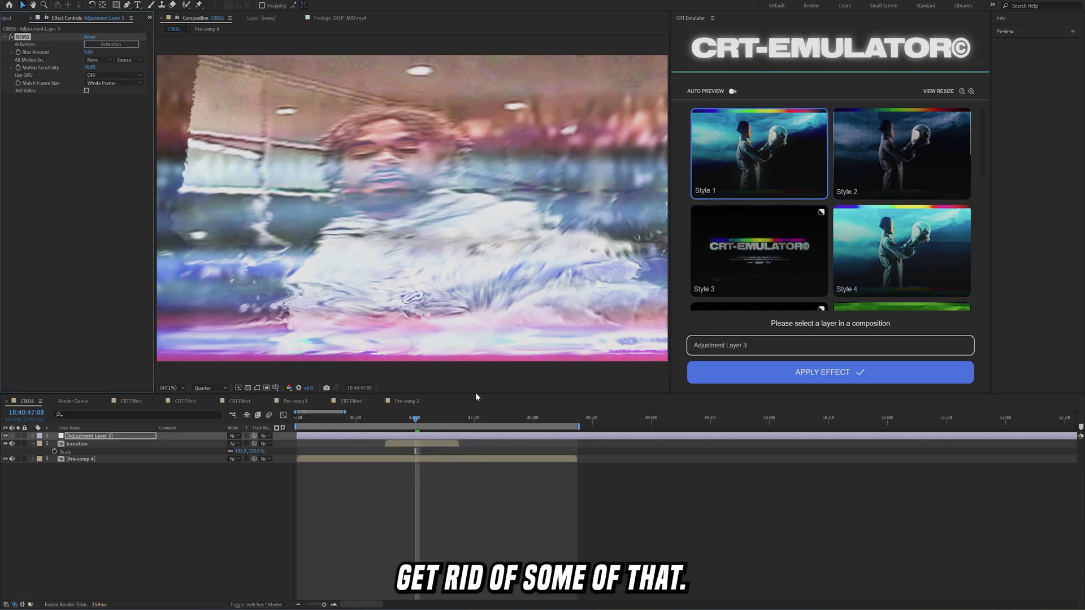
Play and scrub repeatedly through the cut to examine how the RSMB motion blur affects the transition.
key(space)
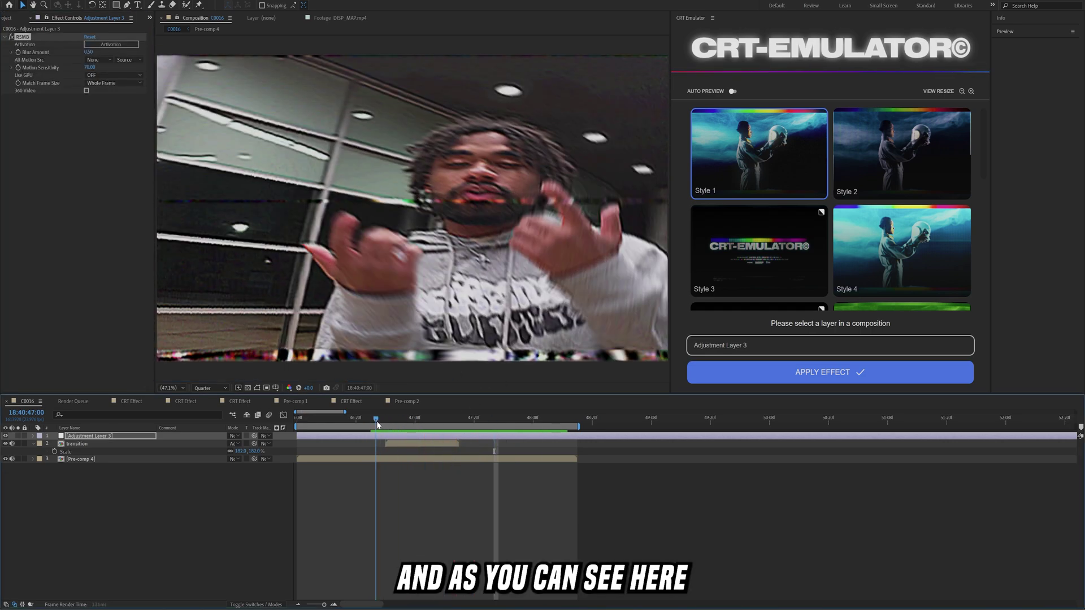
key(space)
click(375, 421)
key(space)
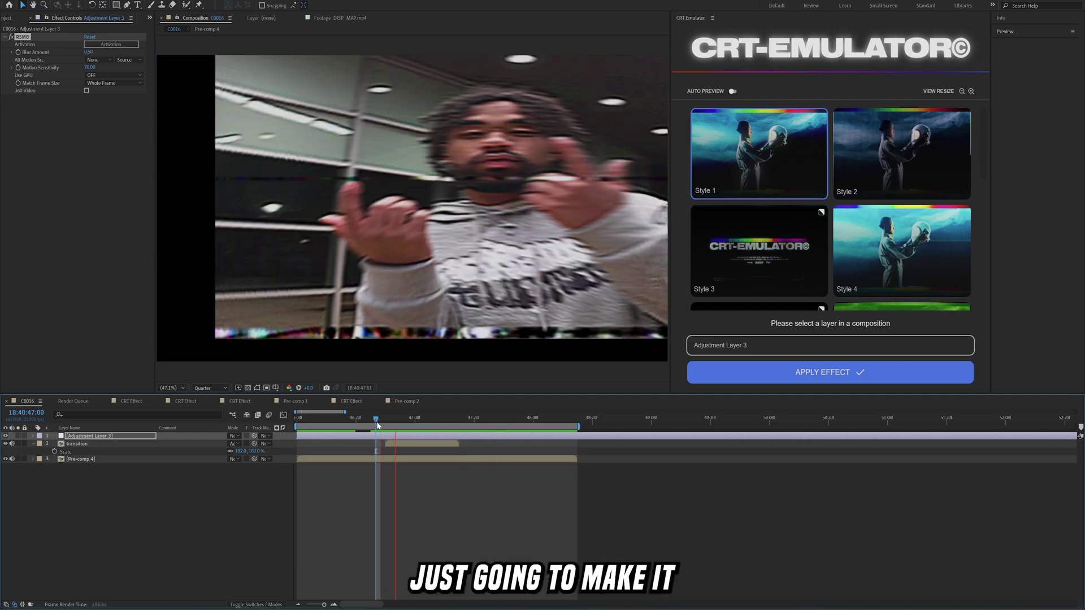
click(371, 421)
key(space)
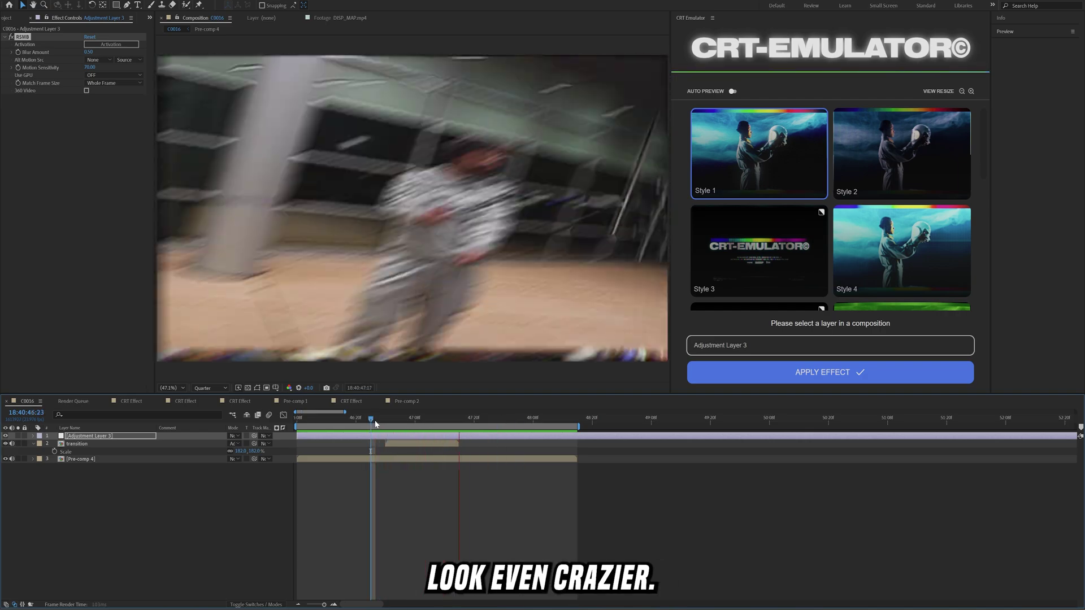
key(space)
key(space)
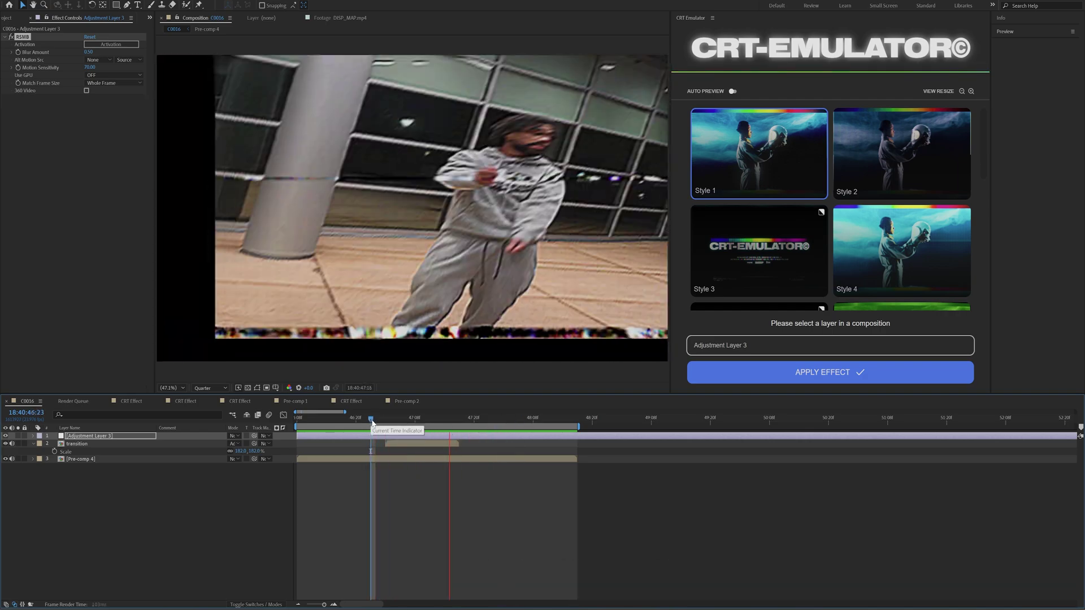
drag(370, 423, 377, 422)
key(space)
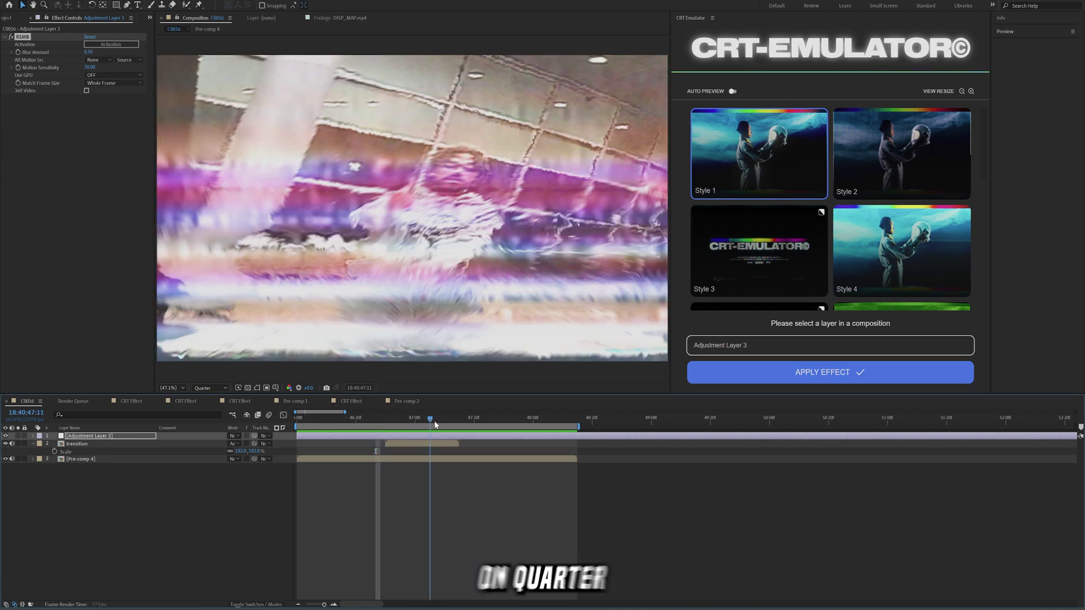
key(space)
Set the composition's preview resolution to Full and move through the timeline around the transition.
click(211, 388)
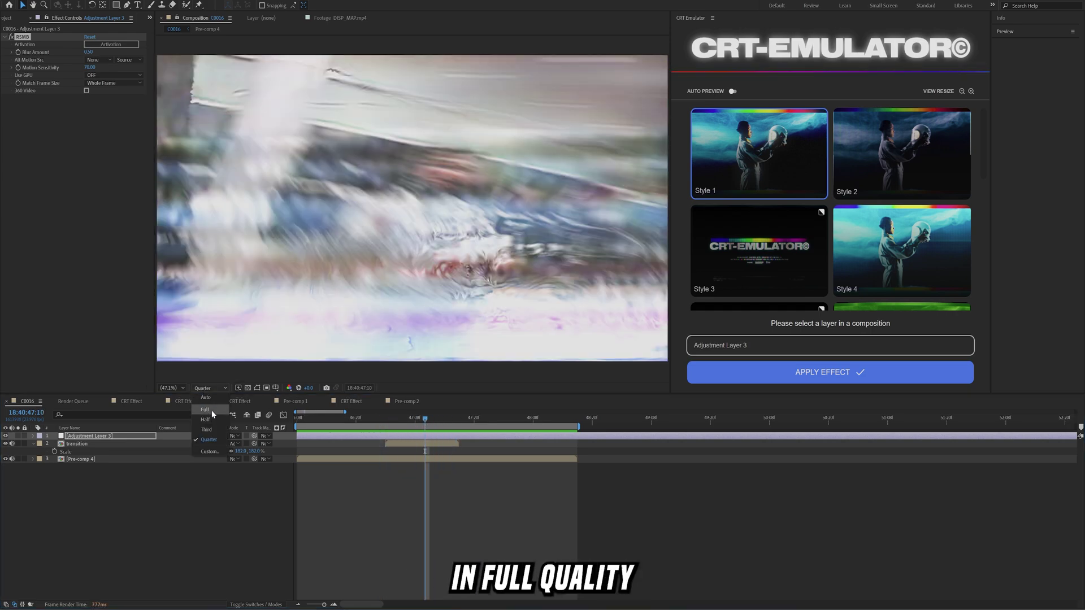
click(211, 410)
click(370, 419)
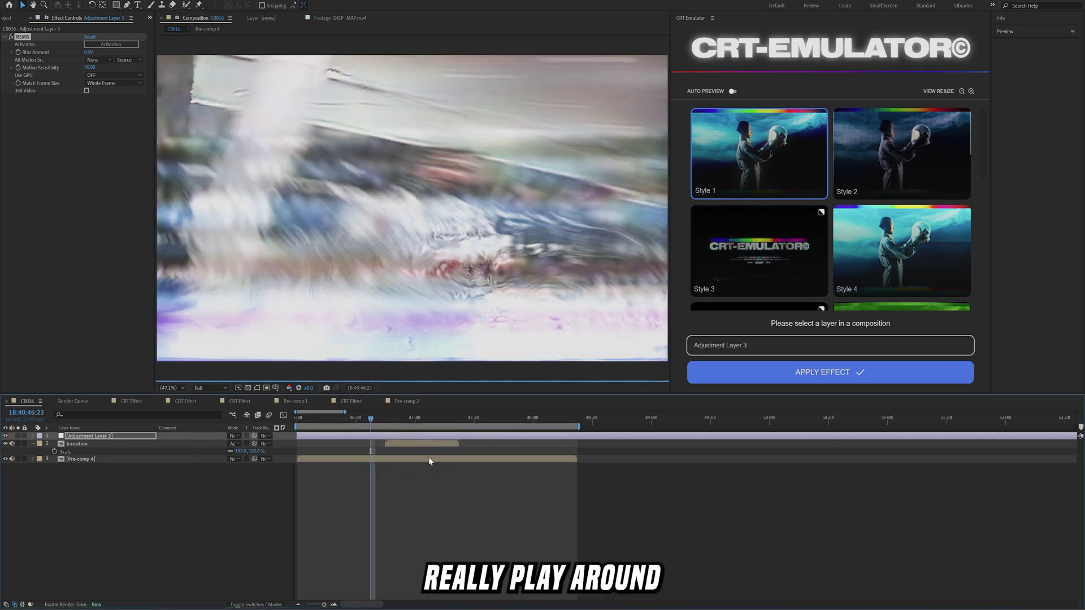
click(578, 419)
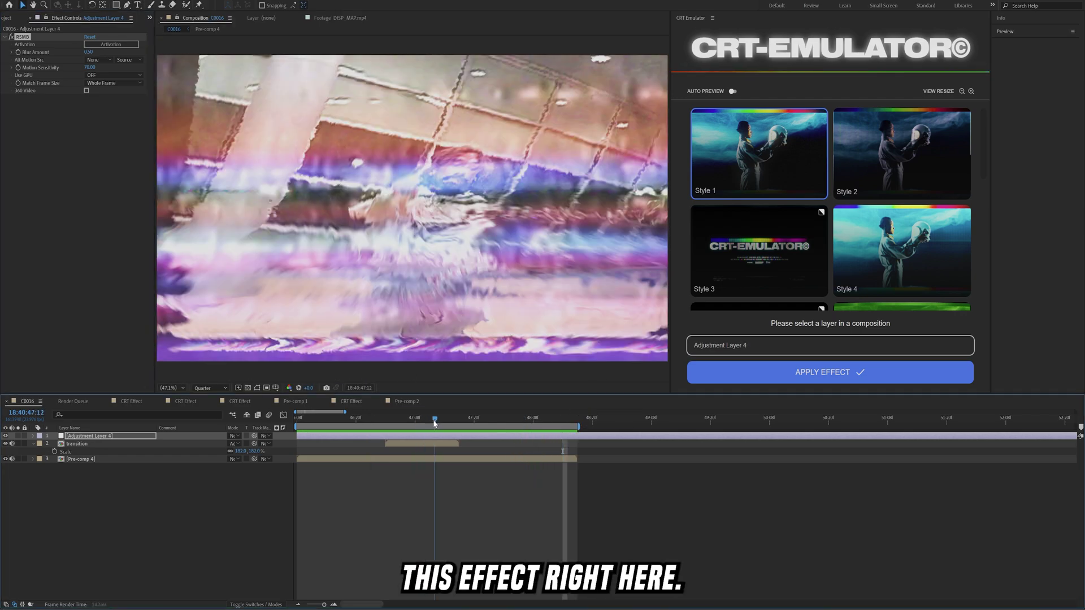
Delete the RSMB adjustment layer and the transition layer, and remove the Displacement Map effect from Pre-comp 4.
drag(434, 421, 415, 426)
key(Delete)
click(426, 438)
key(Delete)
click(419, 436)
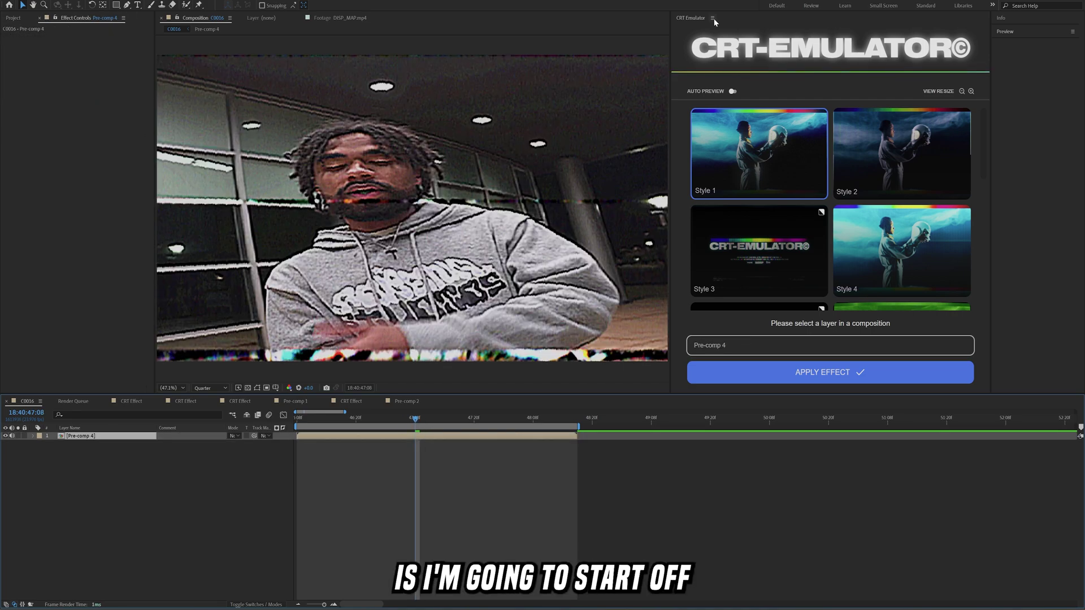
Close the CRT Emulator extension, open the Motion Bro 4.5.0 extension and dock it beside the composition view.
click(713, 19)
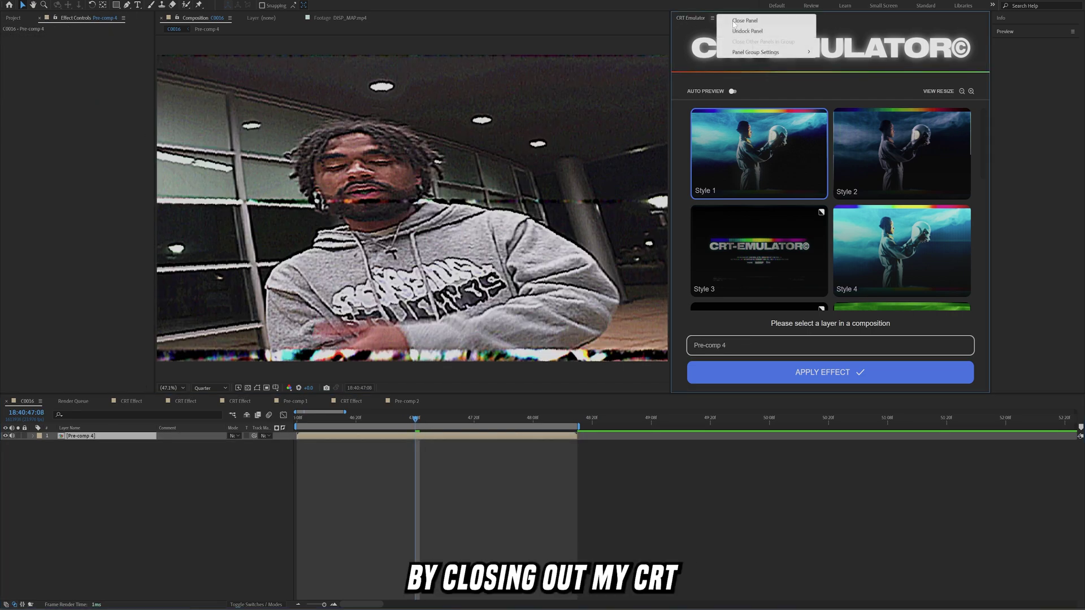
click(735, 23)
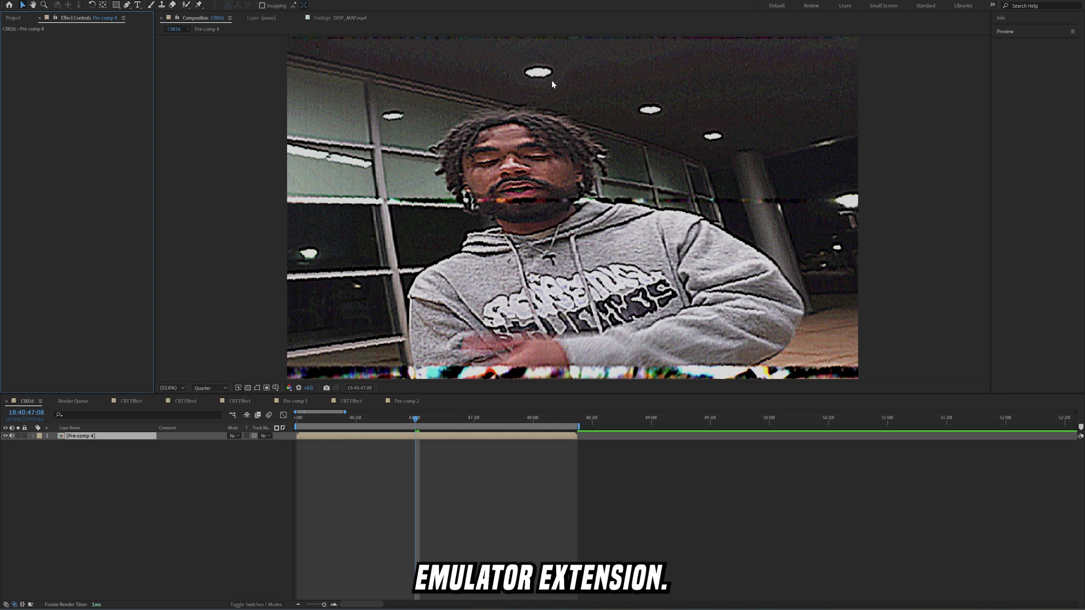
click(157, 2)
mouse_move(170, 44)
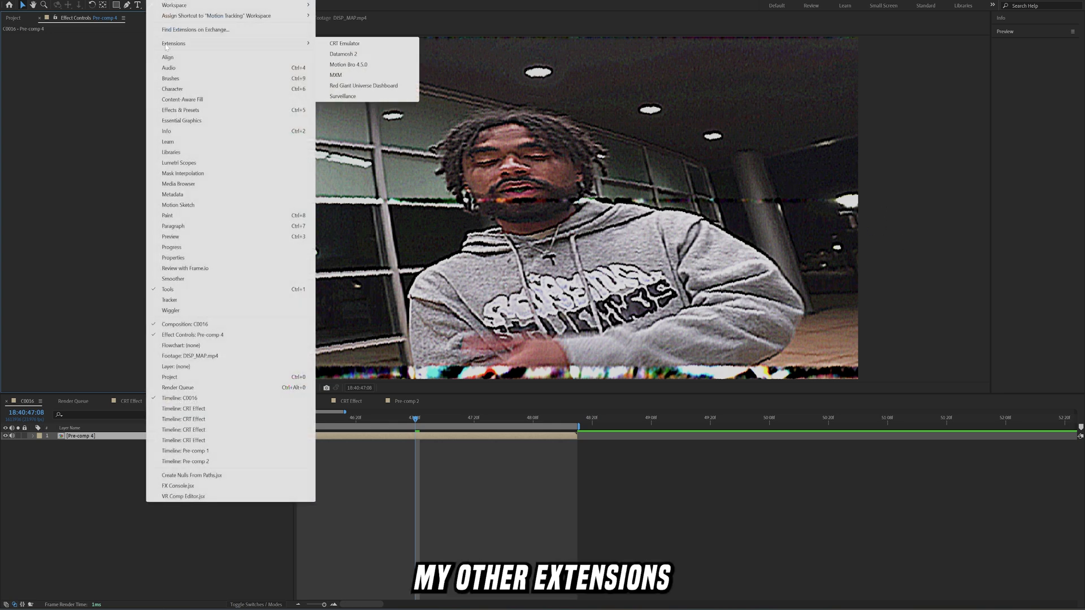
click(348, 65)
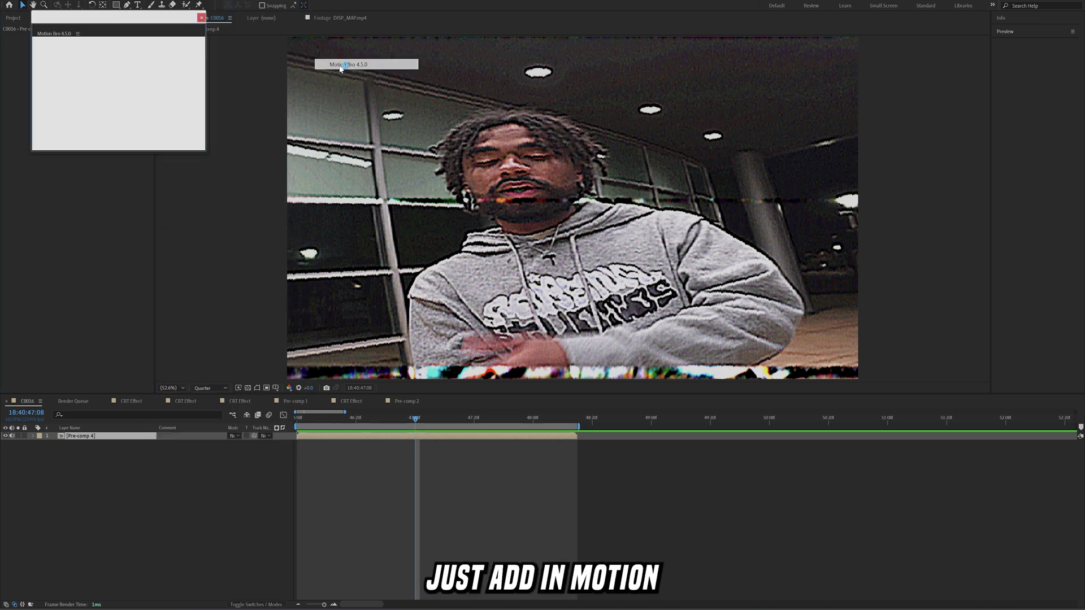
drag(51, 34, 988, 111)
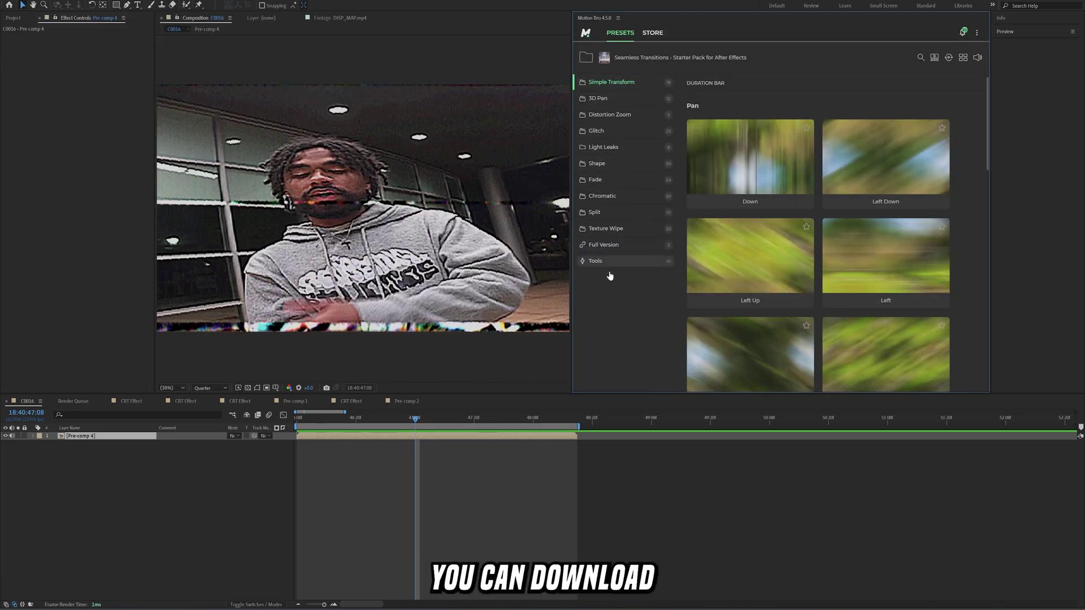
Apply Motion Bro's 4x glitch preset from Displacement > Blocks over Pre-comp 4 at the cut.
click(596, 132)
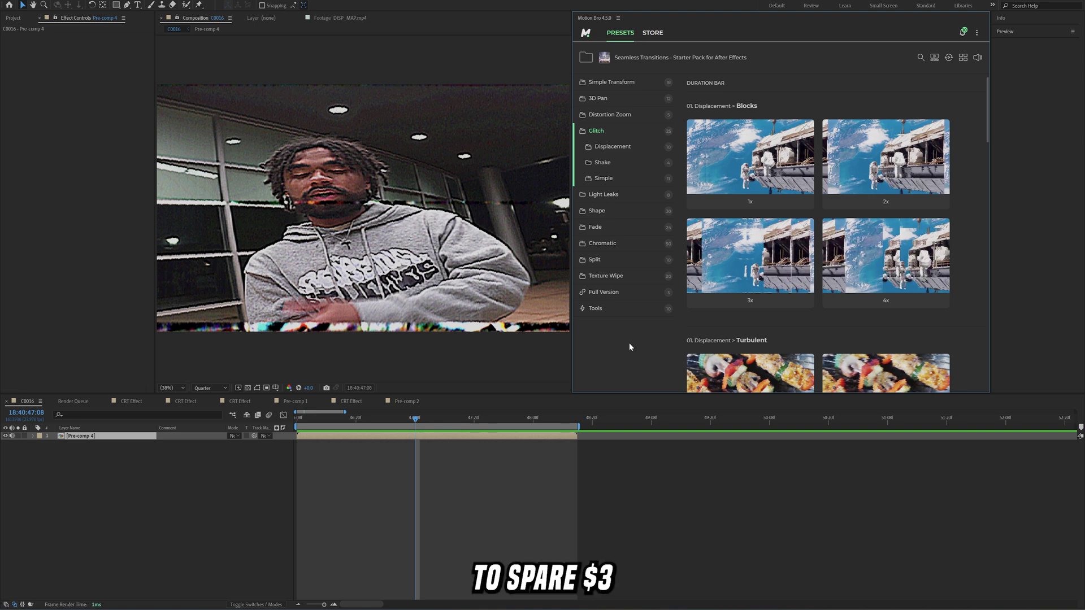
mouse_move(749, 175)
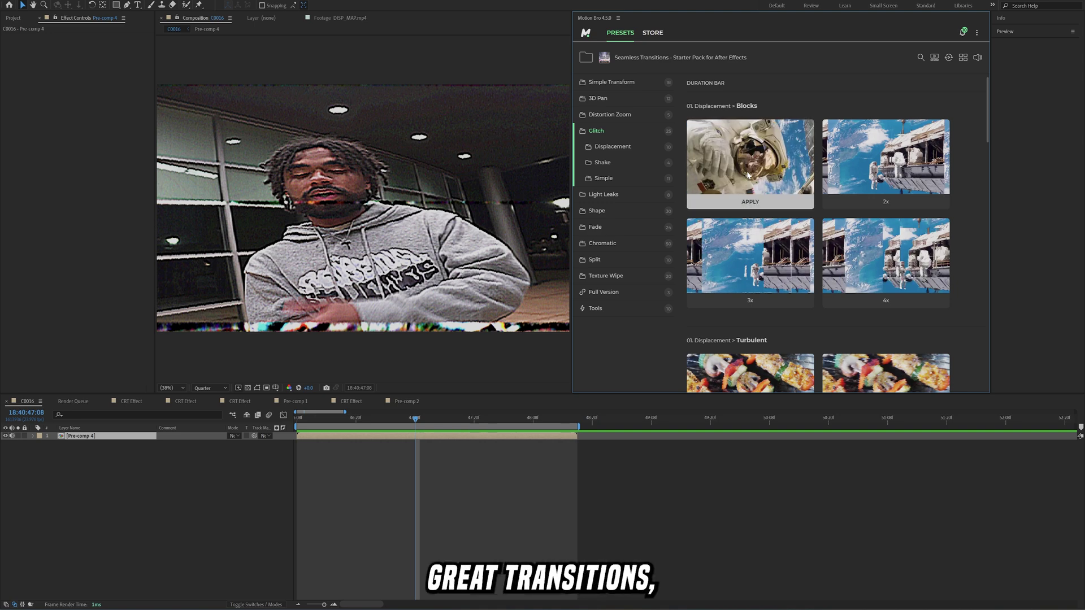
mouse_move(758, 283)
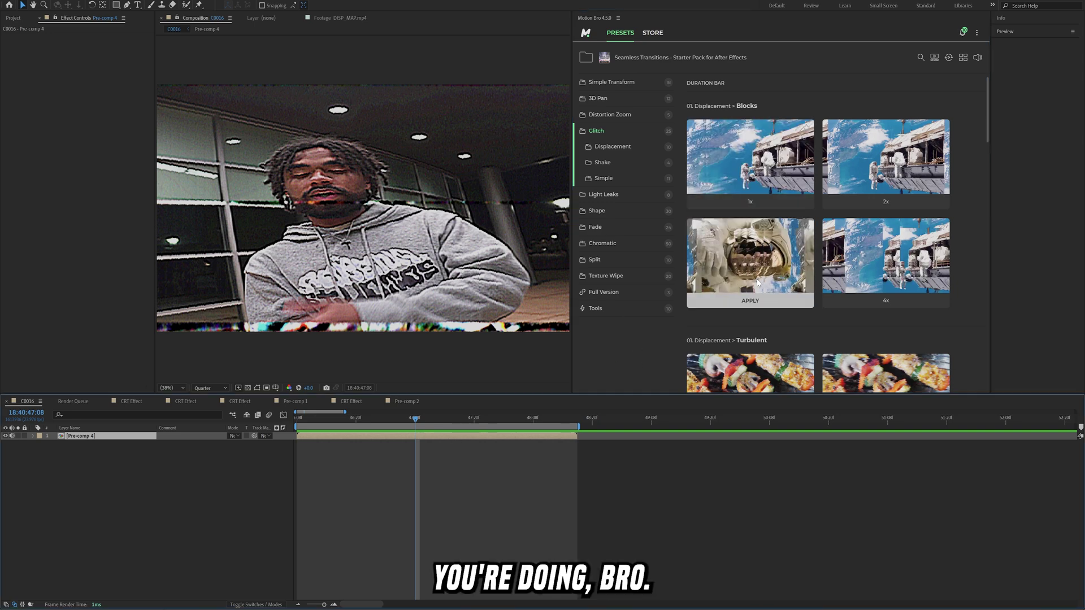
scroll(885, 260, down, 1)
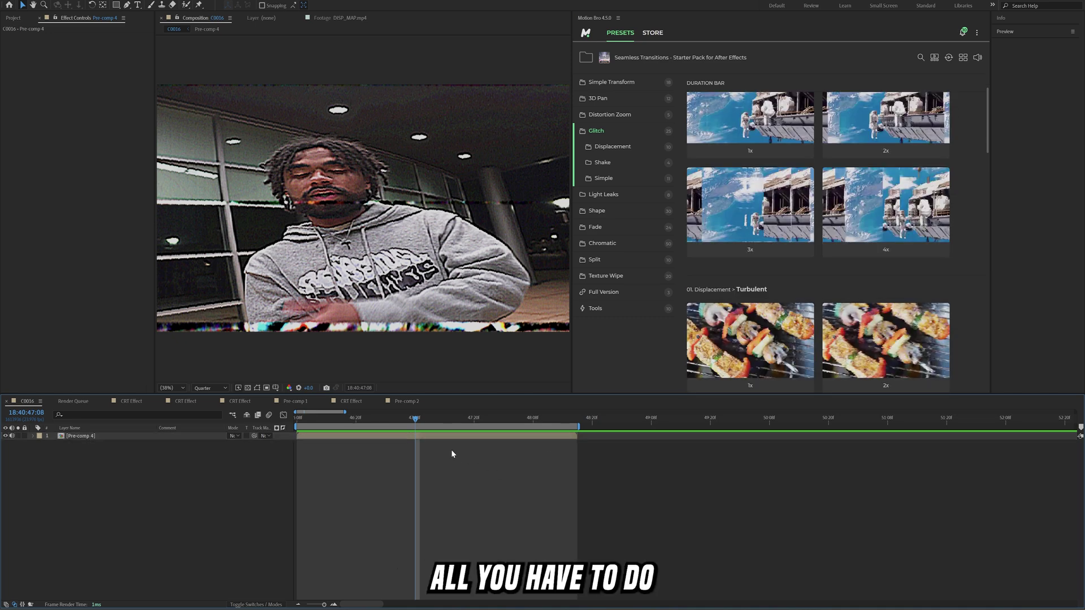
click(444, 437)
mouse_move(875, 260)
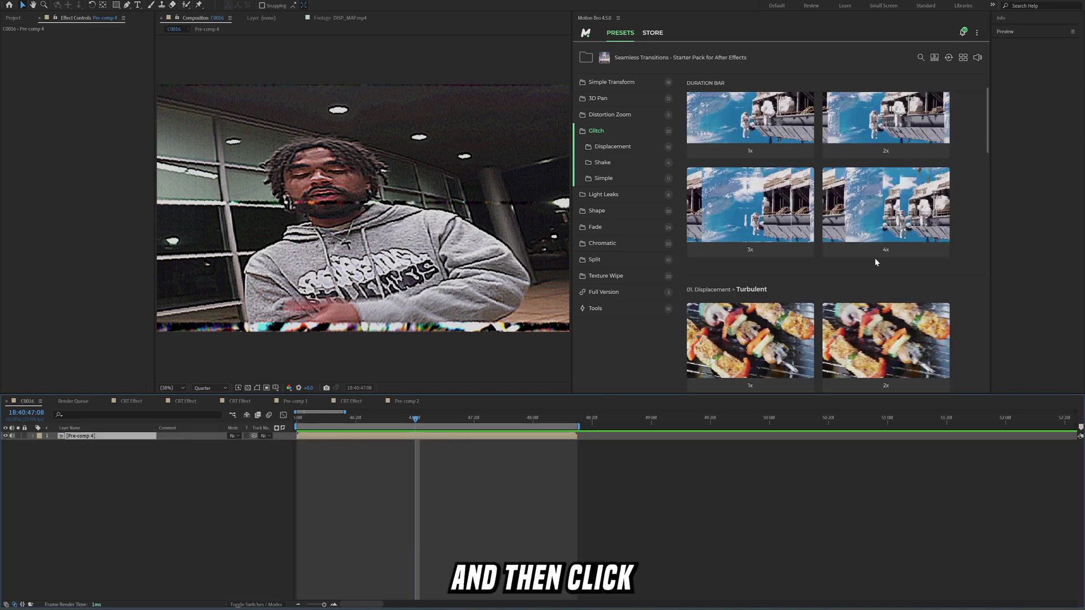
click(882, 249)
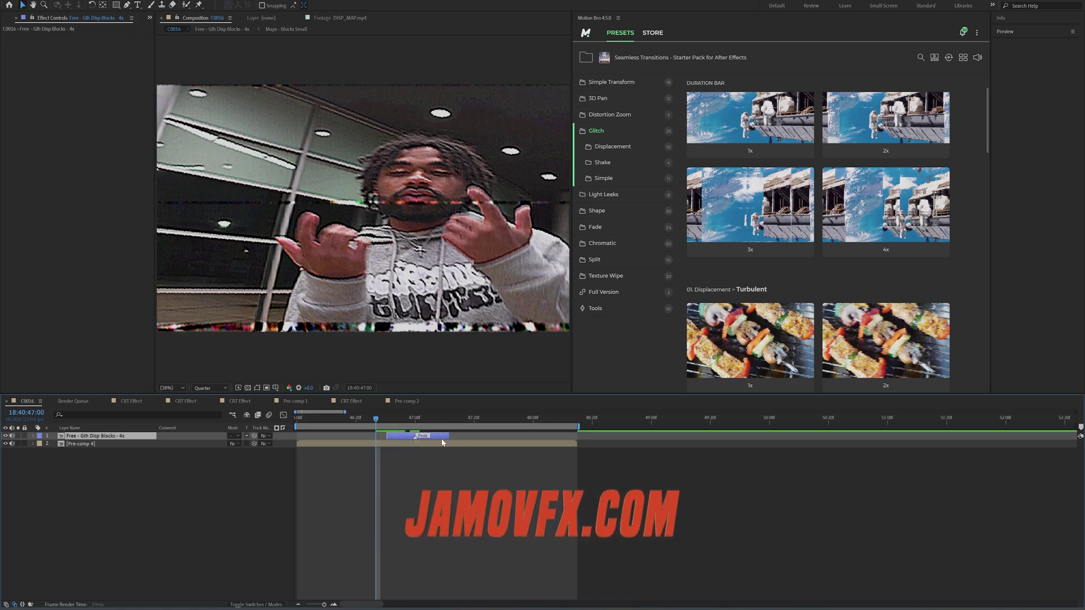
Play through the cut from just before the 4x Blocks glitch layer to examine the preset transition.
drag(406, 418, 380, 419)
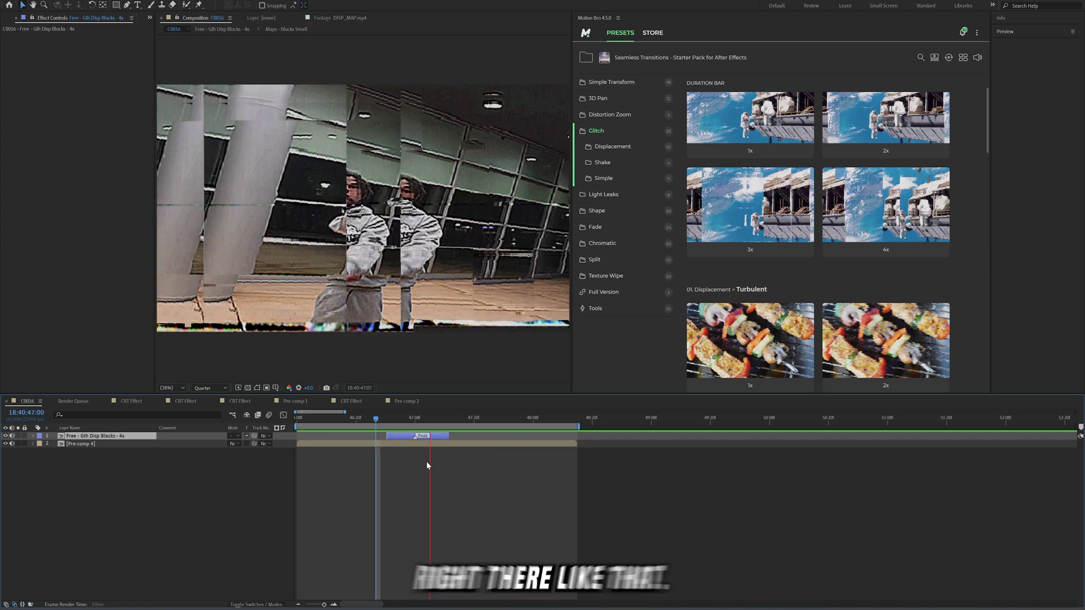
key(space)
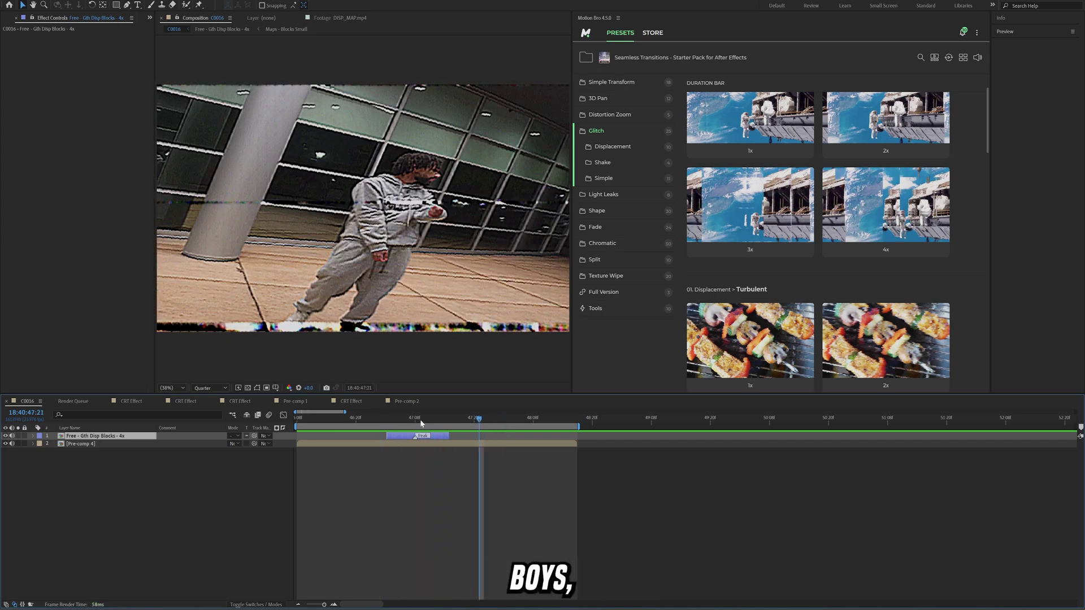
click(481, 495)
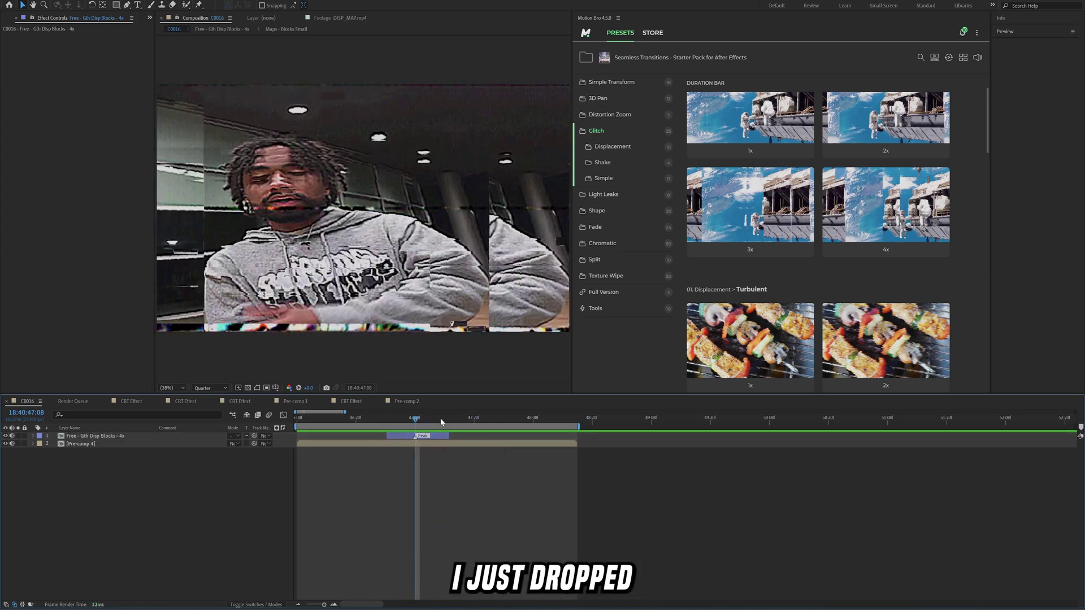